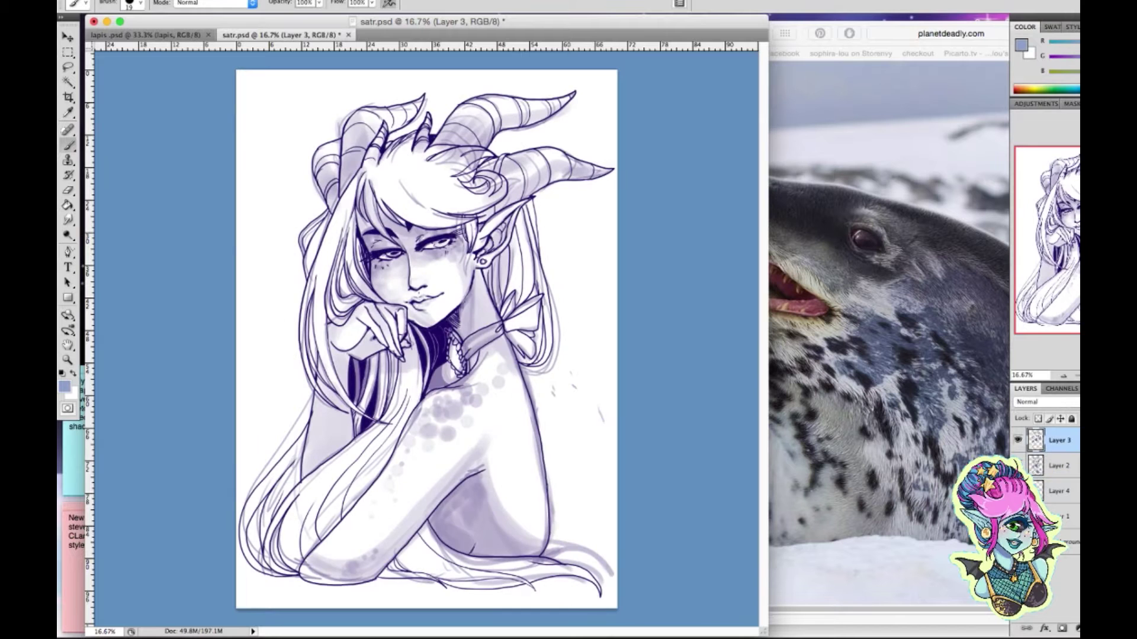
Move the shaded sketch layer, Layer 2, beneath Layer 1, fully lock the line art on Layer 3, and select Layer 4
{"action": "left_click", "coordinate": [1059, 465]}
{"action": "left_click_drag", "start_coordinate": [1059, 465], "coordinate": [1059, 516]}
{"action": "left_click", "coordinate": [1059, 440]}
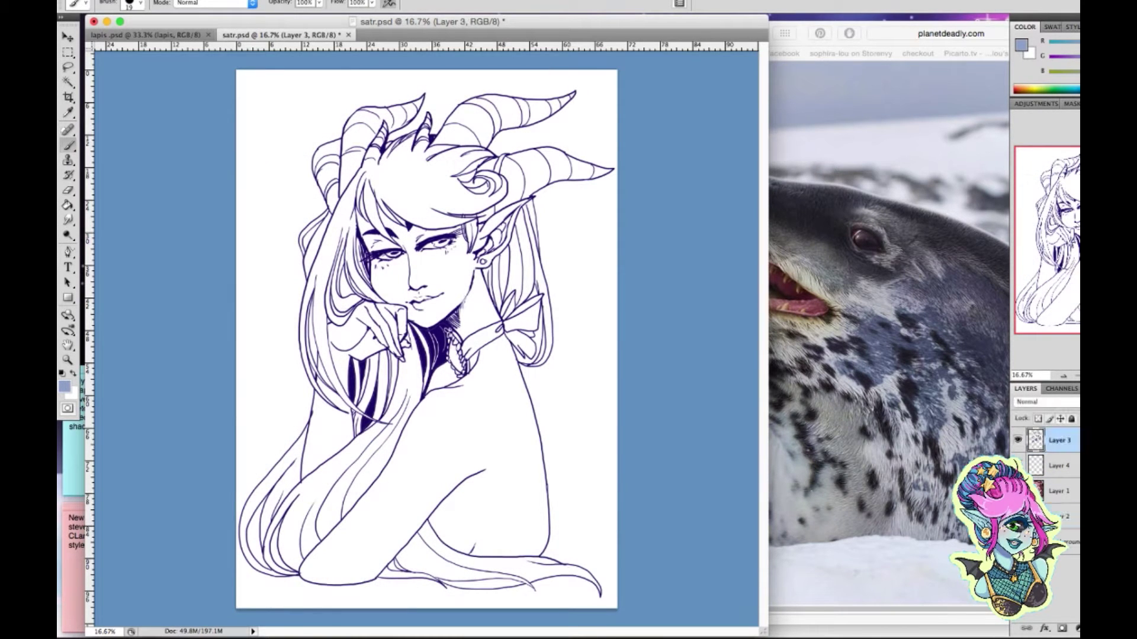
{"action": "key", "text": "slash"}
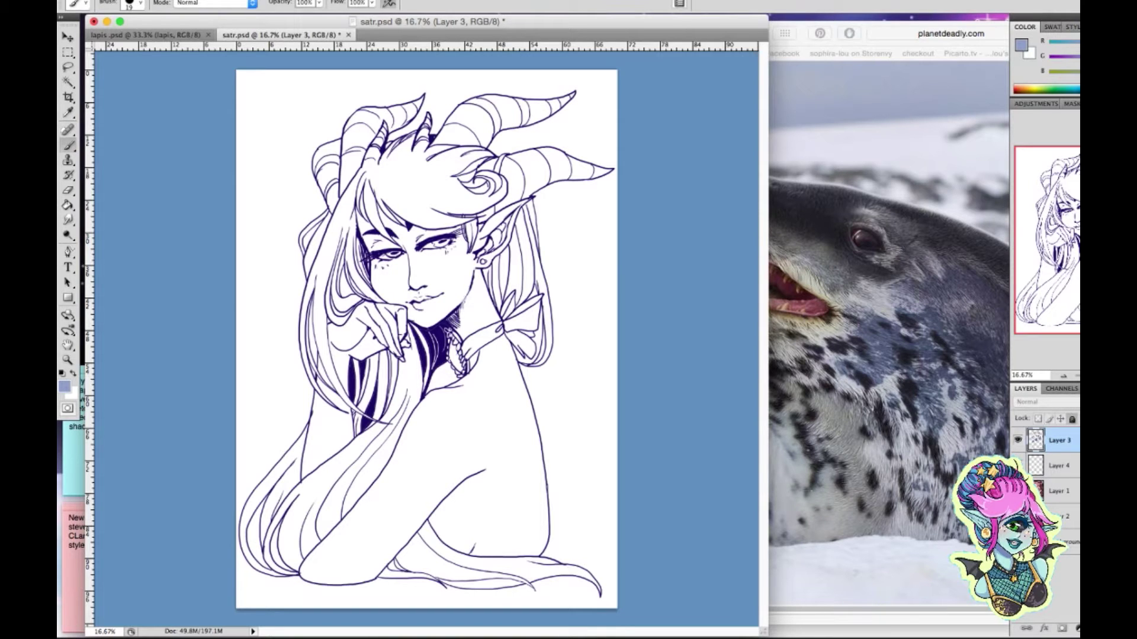
{"action": "key", "text": "Return"}
{"action": "key", "text": "alt+bracketleft"}
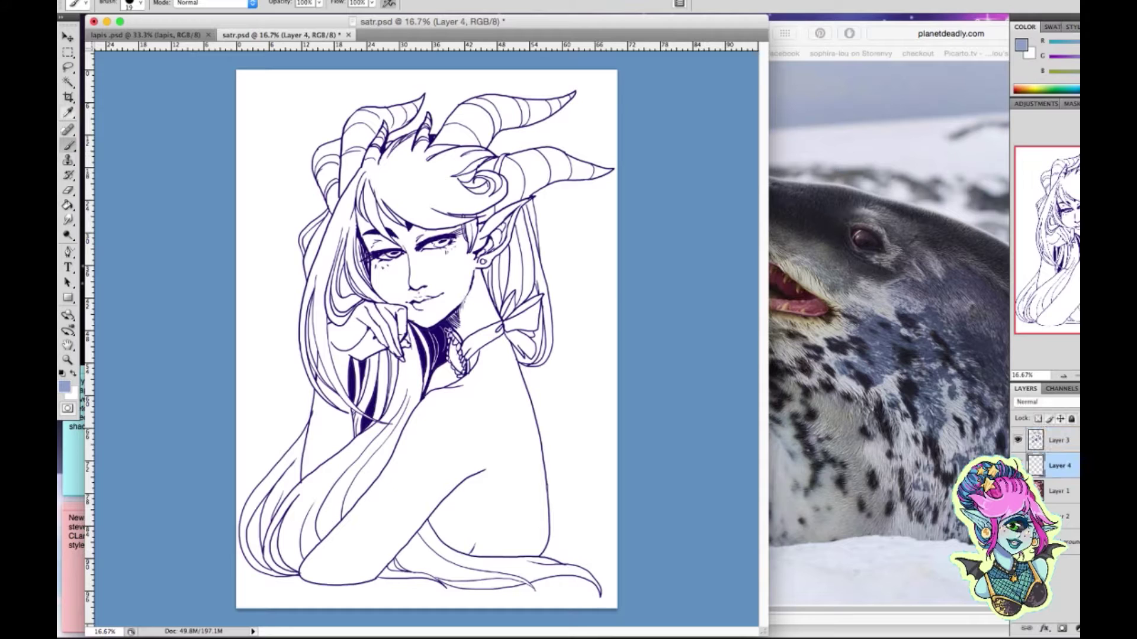
Copy the leopard seal photo from the web page, paste it into the drawing and place it in the canvas's upper-left corner
{"action": "left_click", "coordinate": [64, 386]}
{"action": "right_click", "coordinate": [820, 296]}
{"action": "left_click", "coordinate": [846, 396]}
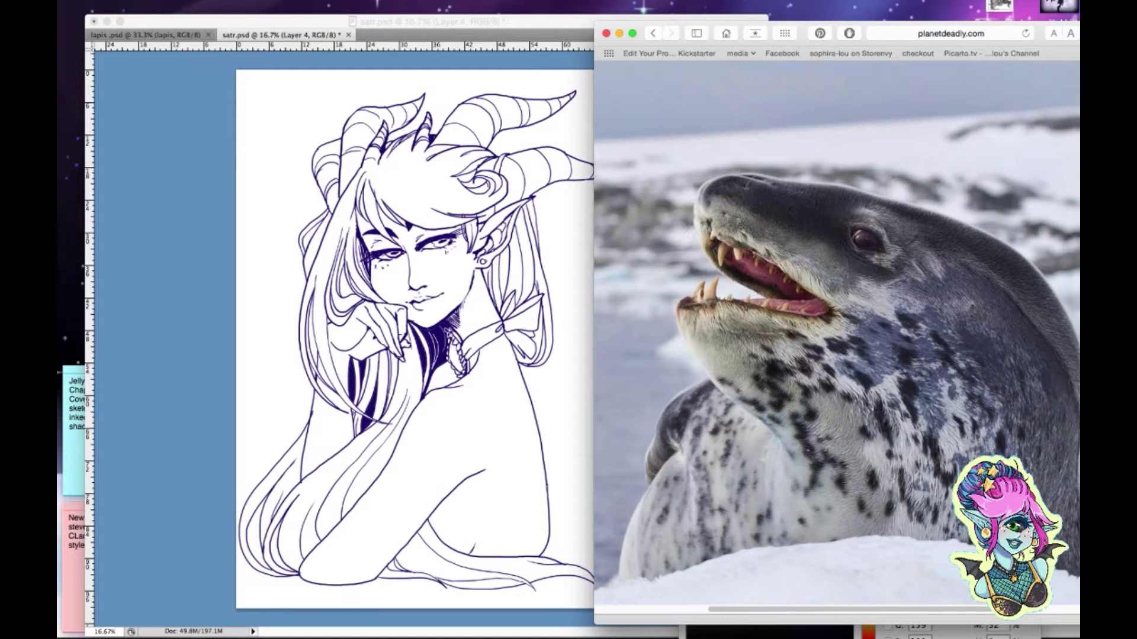
{"action": "key", "text": "super+Tab"}
{"action": "key", "text": "Escape"}
{"action": "key", "text": "super+v"}
{"action": "key", "text": "v"}
{"action": "left_click_drag", "start_coordinate": [426, 338], "coordinate": [309, 119]}
Enlarge the pasted seal photo across most of the canvas width and choose a light lavender-grey foreground colour
{"action": "key", "text": "super+t"}
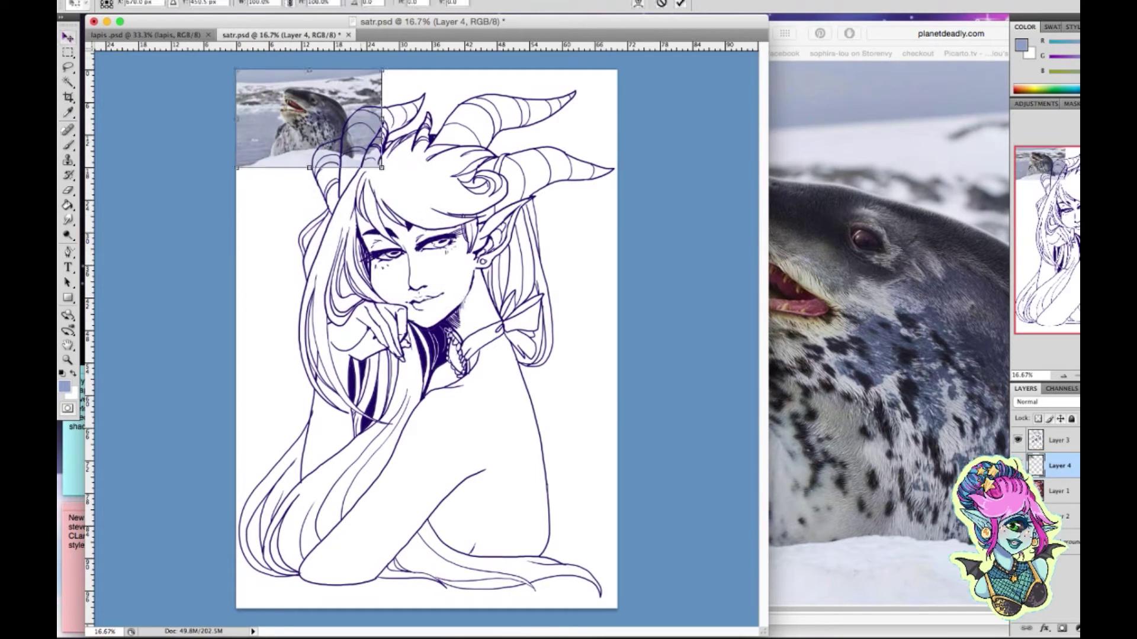
{"action": "left_click_drag", "start_coordinate": [381, 167], "coordinate": [567, 292]}
{"action": "key", "text": "i"}
{"action": "key", "text": "Return"}
{"action": "left_click", "coordinate": [64, 386]}
{"action": "key", "text": "Return"}
Add a new layer beneath the line art and cover the whole figure with lavender-grey using a very large brush
{"action": "key", "text": "l"}
{"action": "key", "text": "super+shift+n"}
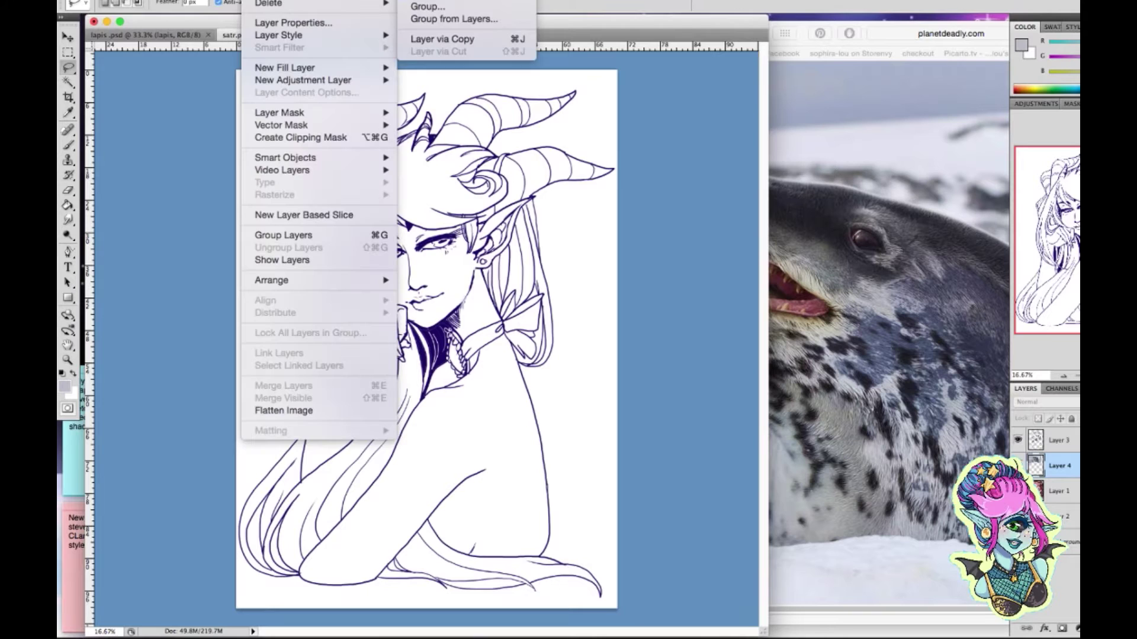
{"action": "key", "text": "Return"}
{"action": "key", "text": "b"}
{"action": "right_click", "coordinate": [506, 239]}
{"action": "key", "text": "Return"}
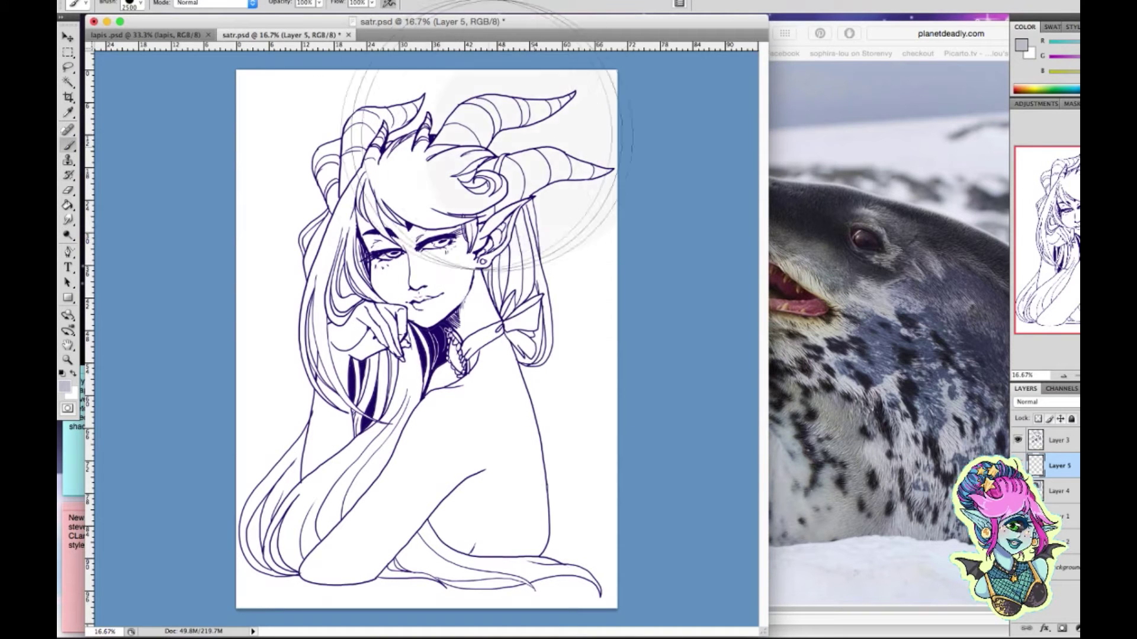
{"action": "left_click", "coordinate": [423, 148]}
{"action": "left_click", "coordinate": [129, 3]}
{"action": "left_click", "coordinate": [184, 105]}
{"action": "key", "text": "Return"}
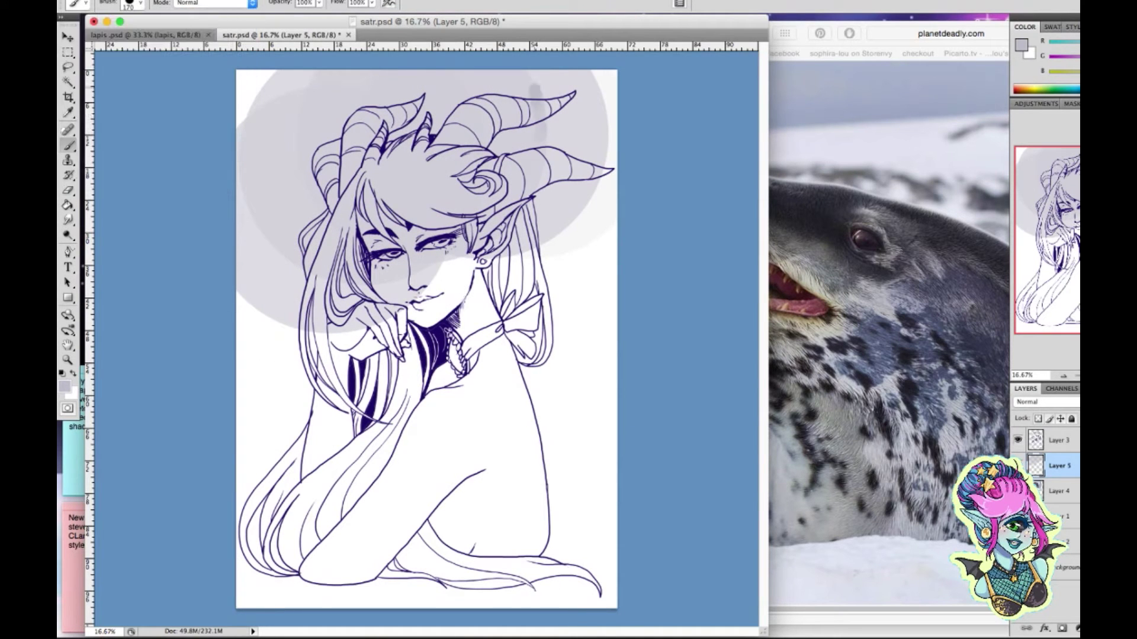
{"action": "right_click", "coordinate": [633, 145]}
{"action": "right_click", "coordinate": [587, 154]}
{"action": "key", "text": "Return"}
{"action": "mouse_move", "coordinate": [568, 113]}
{"action": "left_mouse_down"}
{"action": "mouse_move", "coordinate": [268, 132]}
{"action": "mouse_move", "coordinate": [307, 237]}
{"action": "mouse_move", "coordinate": [598, 308]}
{"action": "mouse_move", "coordinate": [261, 402]}
{"action": "mouse_move", "coordinate": [624, 554]}
{"action": "mouse_move", "coordinate": [367, 467]}
{"action": "mouse_move", "coordinate": [568, 456]}
{"action": "mouse_move", "coordinate": [586, 586]}
{"action": "mouse_move", "coordinate": [278, 403]}
{"action": "left_mouse_up"}
Select the area outside the figure from the line art, delete the grey there on the colour layer, and deselect
{"action": "key", "text": "w"}
{"action": "left_click", "coordinate": [1060, 439]}
{"action": "left_click", "coordinate": [297, 397]}
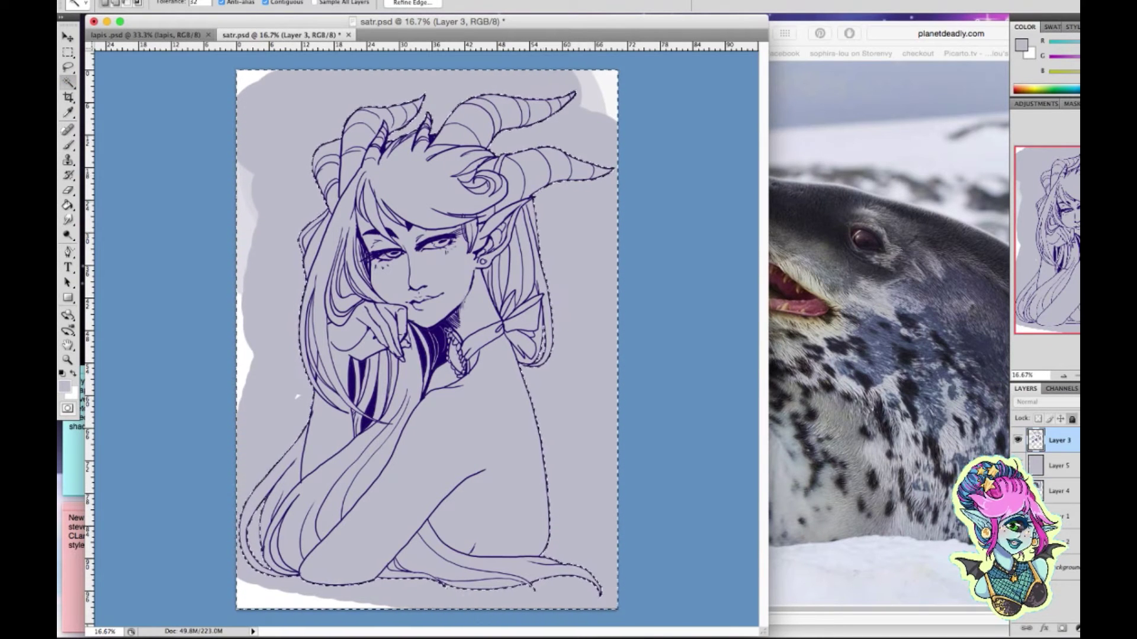
{"action": "left_click", "coordinate": [1060, 465]}
{"action": "key", "text": "Delete"}
{"action": "key", "text": "l"}
{"action": "key", "text": "ctrl+d"}
{"action": "key", "text": "ctrl+v"}
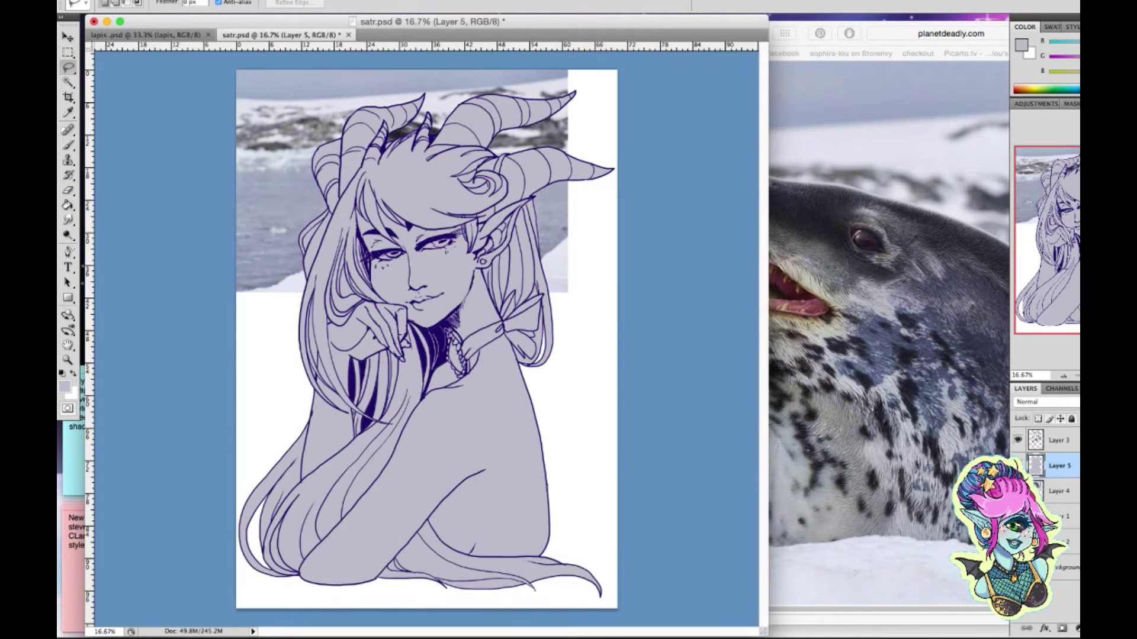
Pick dark slate (H 229, S 22, B 38) from the seal photo and add a new layer above the grey base
{"action": "left_click", "coordinate": [64, 386]}
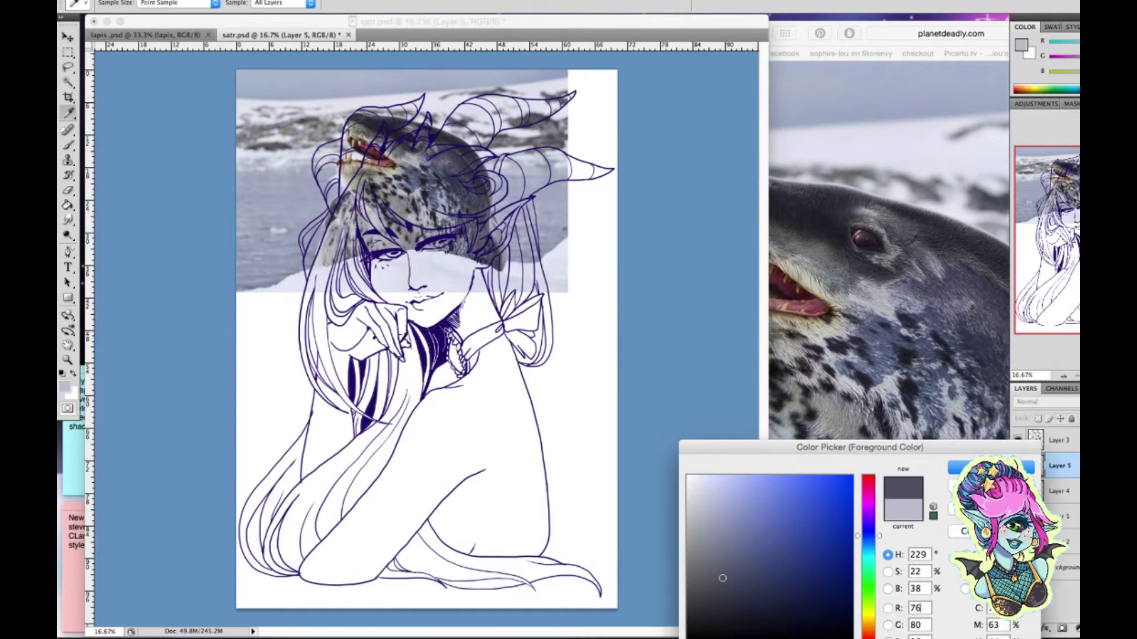
{"action": "key", "text": "Return"}
{"action": "key", "text": "alt+BackSpace"}
{"action": "left_click", "coordinate": [1017, 440]}
{"action": "left_click", "coordinate": [1018, 440]}
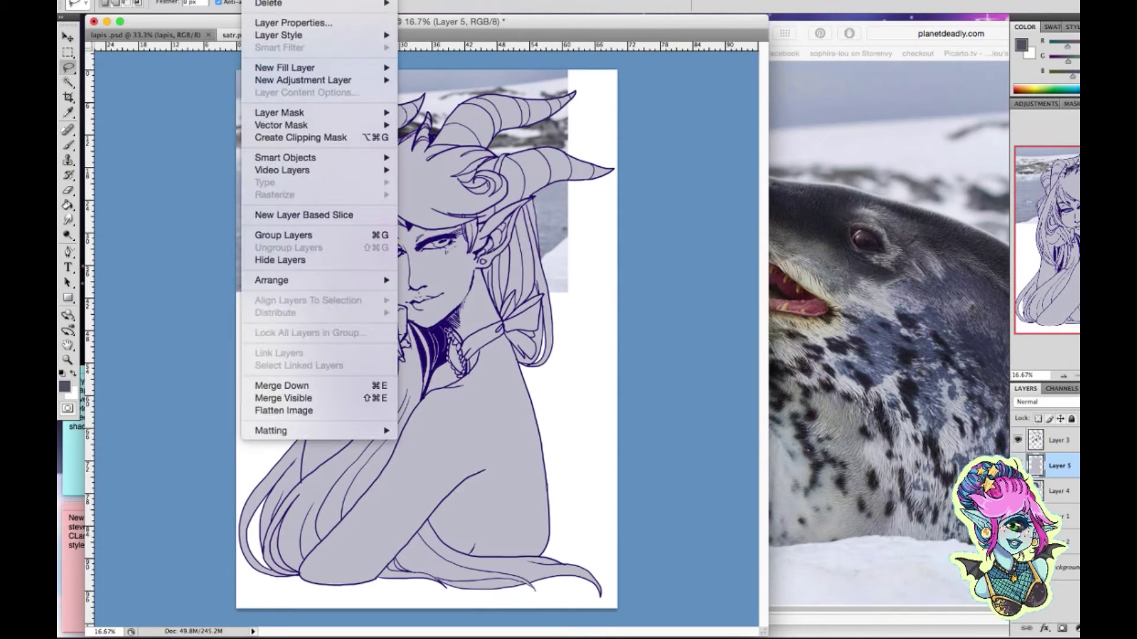
{"action": "key", "text": "ctrl+shift+alt+n"}
{"action": "key", "text": "b"}
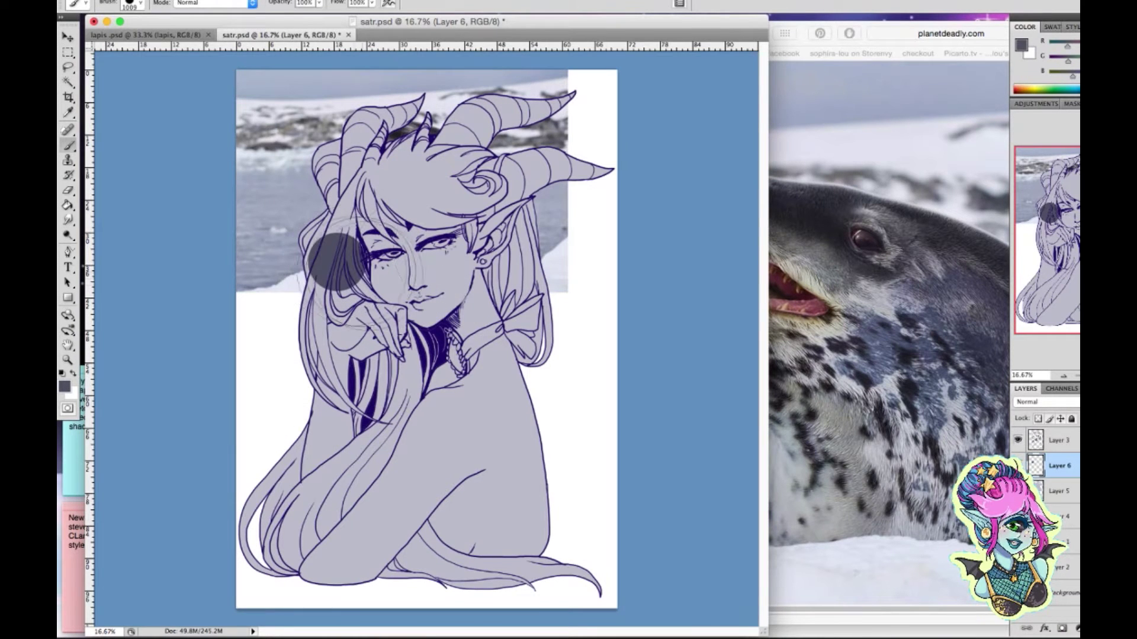
Paint slate spots around the eye beside the long hair, using 52 px and 24 px hard round brushes
{"action": "right_click", "coordinate": [406, 260]}
{"action": "left_click", "coordinate": [462, 413]}
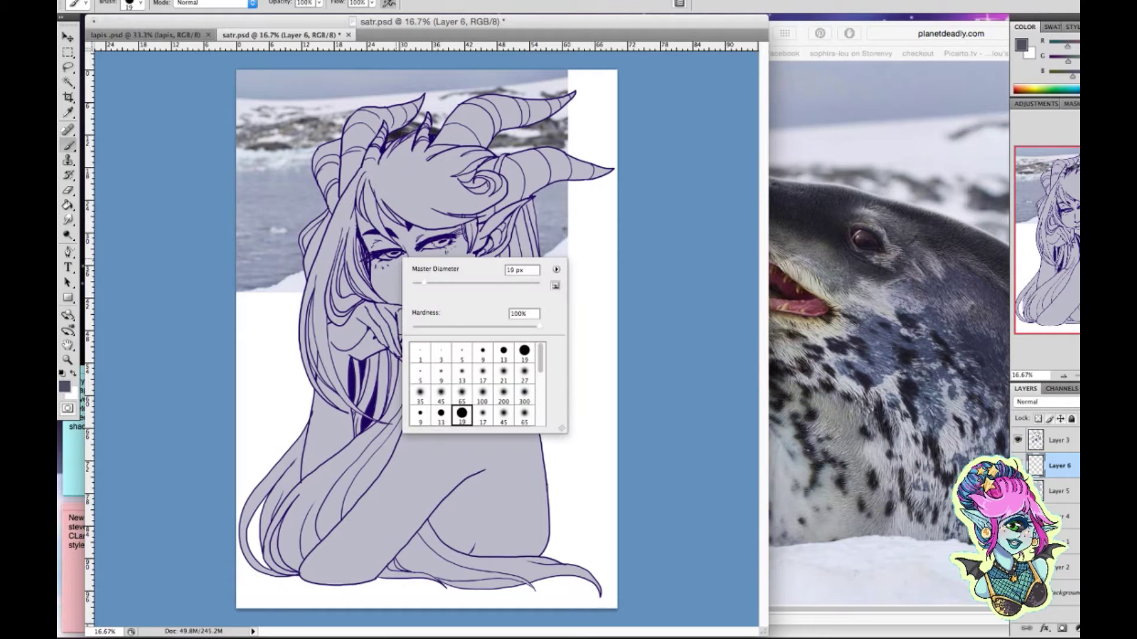
{"action": "key", "text": "Return"}
{"action": "left_click", "coordinate": [374, 268]}
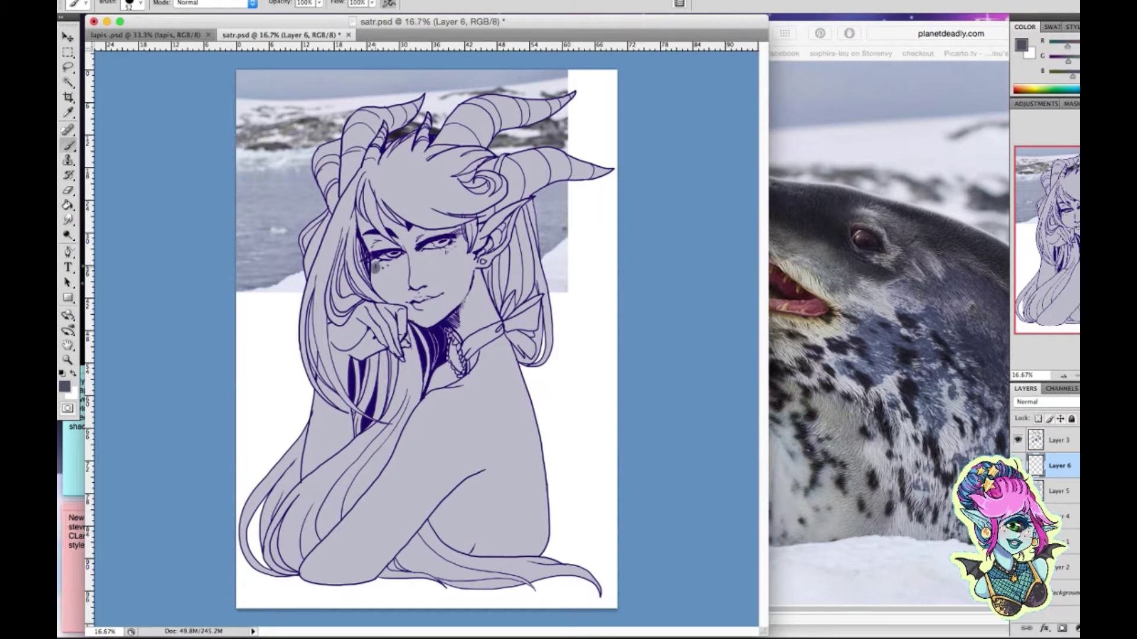
{"action": "right_click", "coordinate": [405, 282]}
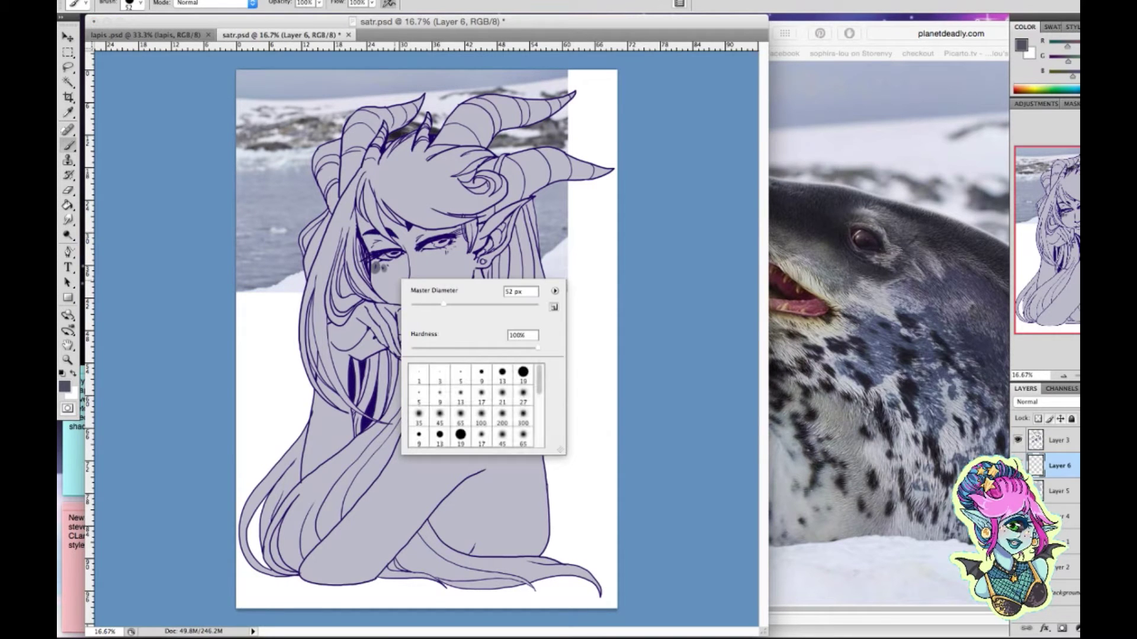
{"action": "type", "text": "24"}
{"action": "key", "text": "Return"}
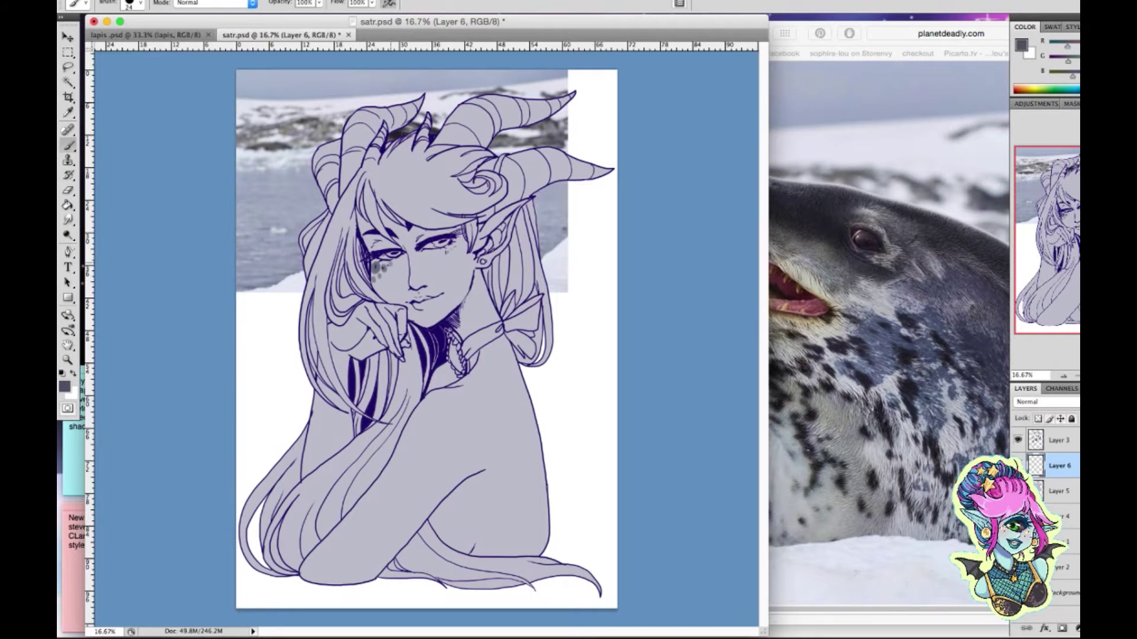
{"action": "left_click", "coordinate": [409, 228], "text": "ctrl"}
{"action": "left_click", "coordinate": [322, 259]}
{"action": "left_click", "coordinate": [346, 266]}
{"action": "left_click_drag", "start_coordinate": [333, 273], "coordinate": [393, 269]}
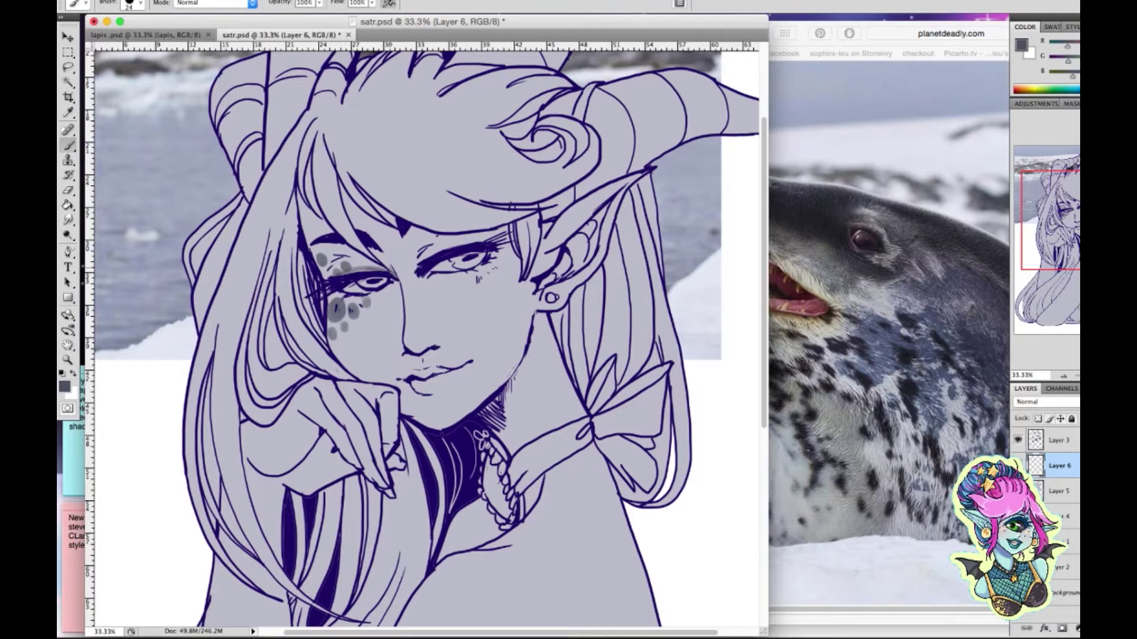
Enlarge the brush and dab dark slate, lavender-grey and pale grey palette swatches over the photo beside the horns
{"action": "left_click", "coordinate": [64, 386]}
{"action": "key", "text": "Escape"}
{"action": "right_click", "coordinate": [159, 129]}
{"action": "left_click_drag", "start_coordinate": [182, 152], "coordinate": [214, 152]}
{"action": "left_click", "coordinate": [160, 112]}
{"action": "left_click", "coordinate": [64, 387]}
{"action": "key", "text": "Return"}
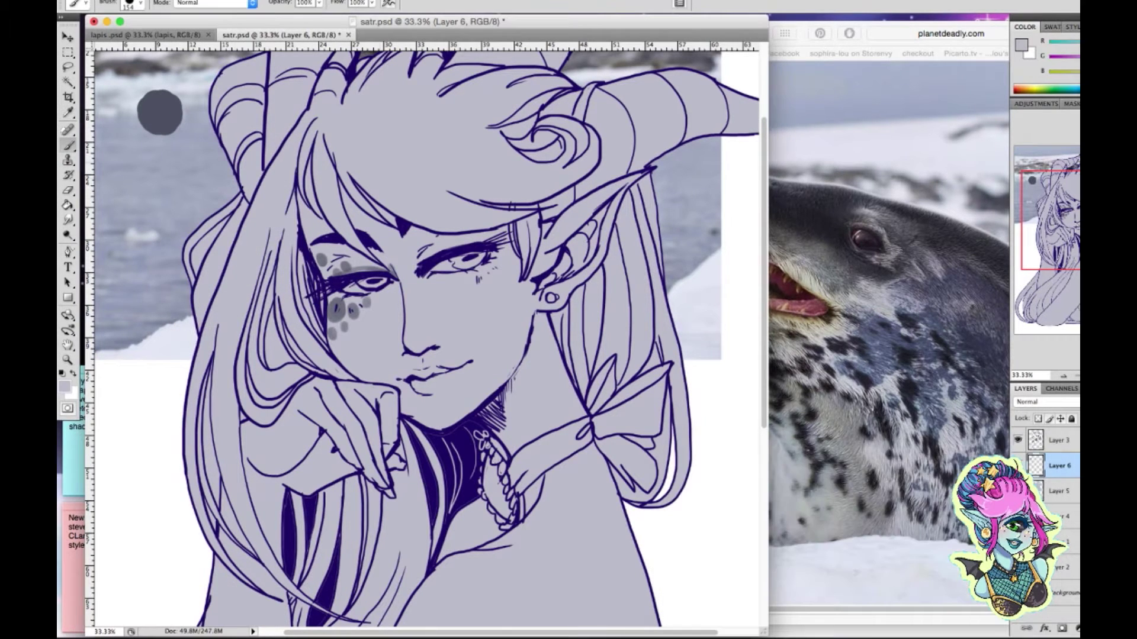
{"action": "left_click", "coordinate": [176, 156]}
{"action": "key", "text": "ctrl+z"}
{"action": "left_click", "coordinate": [64, 387]}
{"action": "key", "text": "Return"}
{"action": "left_click", "coordinate": [133, 145]}
Sample more seal colours and add indigo, taupe and mid-grey swatches to the palette
{"action": "left_click", "coordinate": [64, 387]}
{"action": "left_click", "coordinate": [160, 113]}
{"action": "key", "text": "Return"}
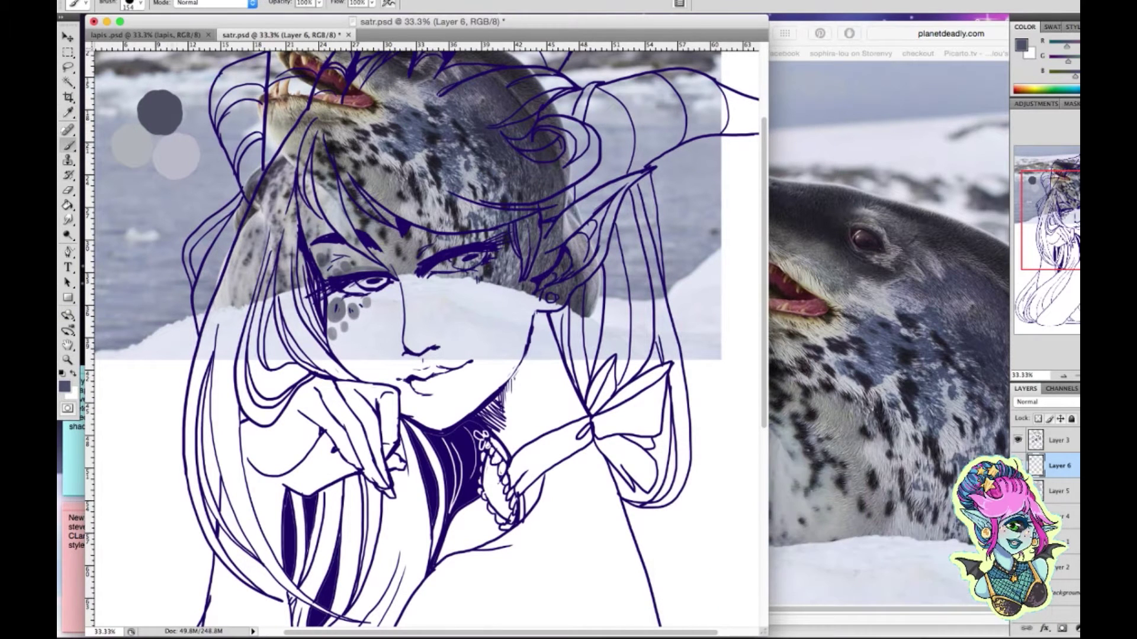
{"action": "left_click", "coordinate": [198, 122]}
{"action": "left_click", "coordinate": [64, 386]}
{"action": "key", "text": "Return"}
{"action": "left_click", "coordinate": [147, 185]}
{"action": "left_click", "coordinate": [64, 386]}
{"action": "key", "text": "Return"}
{"action": "left_click", "coordinate": [212, 161]}
Add a muted red and a dark grey swatch to the upper part of the palette
{"action": "left_click", "coordinate": [64, 386]}
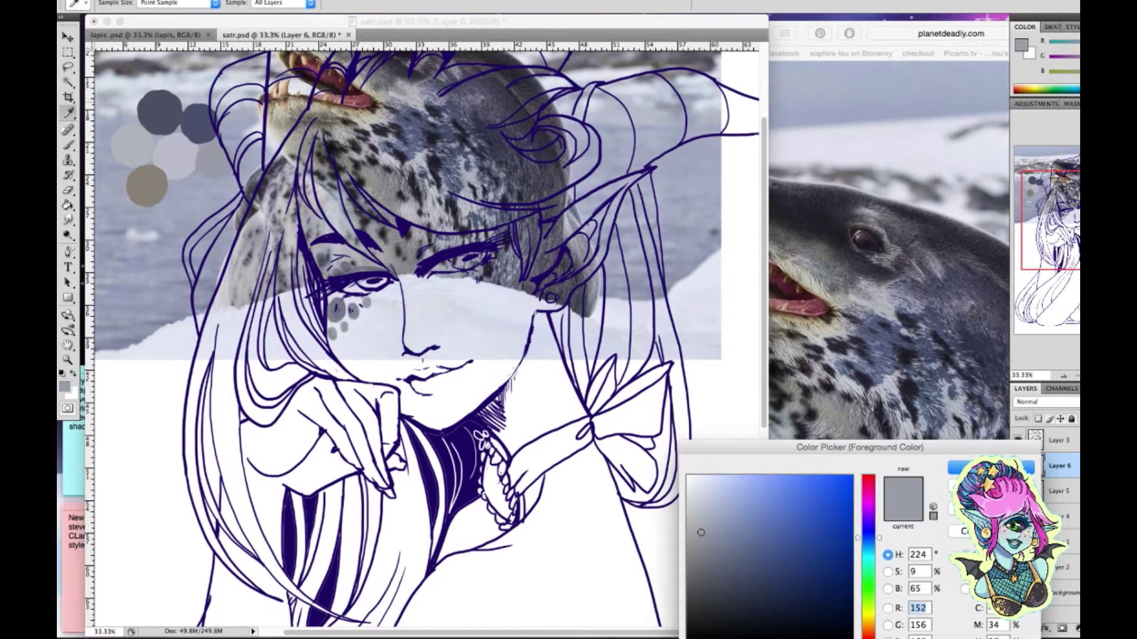
{"action": "key", "text": "Return"}
{"action": "left_click", "coordinate": [124, 110]}
{"action": "left_click", "coordinate": [64, 386]}
{"action": "type", "text": "65"}
{"action": "key", "text": "Return"}
{"action": "left_click", "coordinate": [190, 86]}
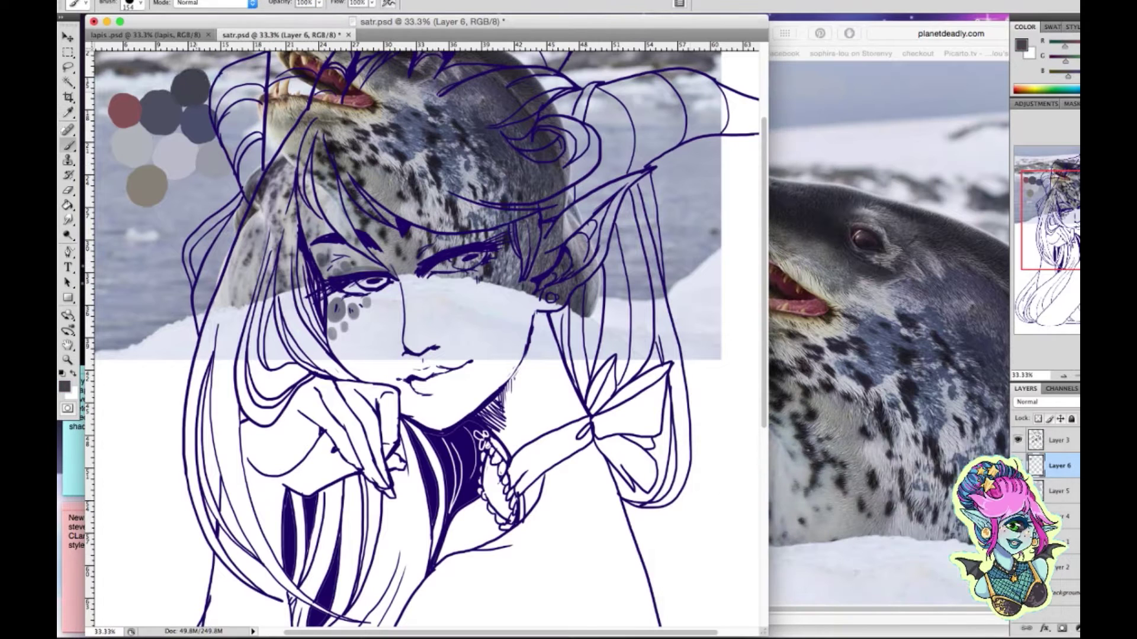
Add a near-black and a charcoal swatch to the lower part of the palette
{"action": "left_click", "coordinate": [64, 386]}
{"action": "type", "text": "26"}
{"action": "key", "text": "Return"}
{"action": "left_click", "coordinate": [190, 194]}
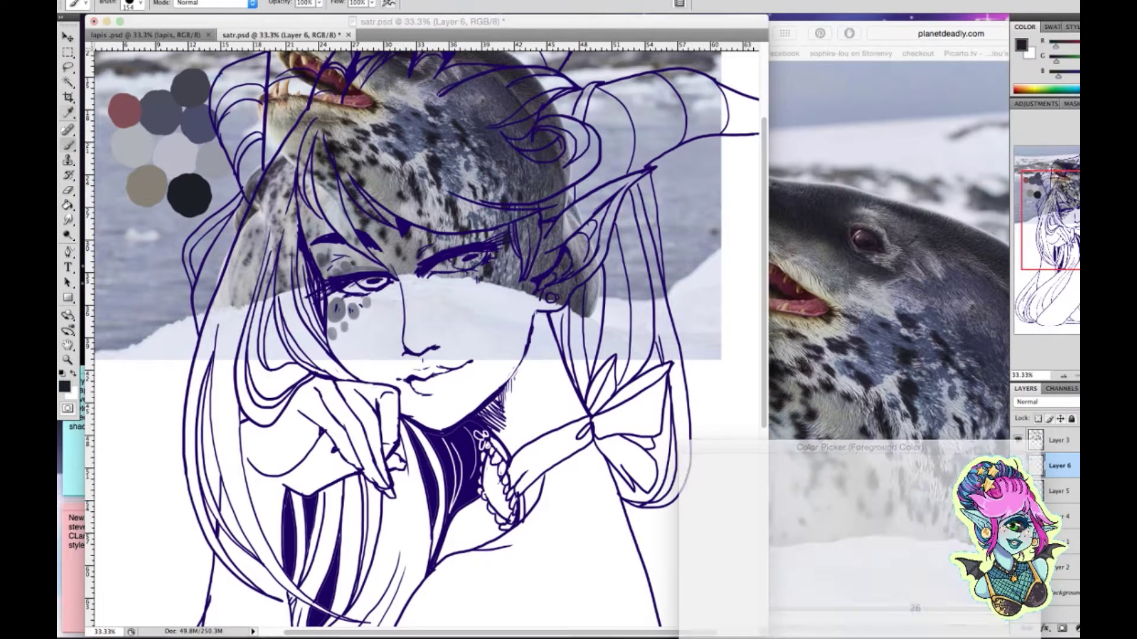
{"action": "left_click", "coordinate": [64, 387]}
{"action": "left_click", "coordinate": [704, 553]}
{"action": "key", "text": "Return"}
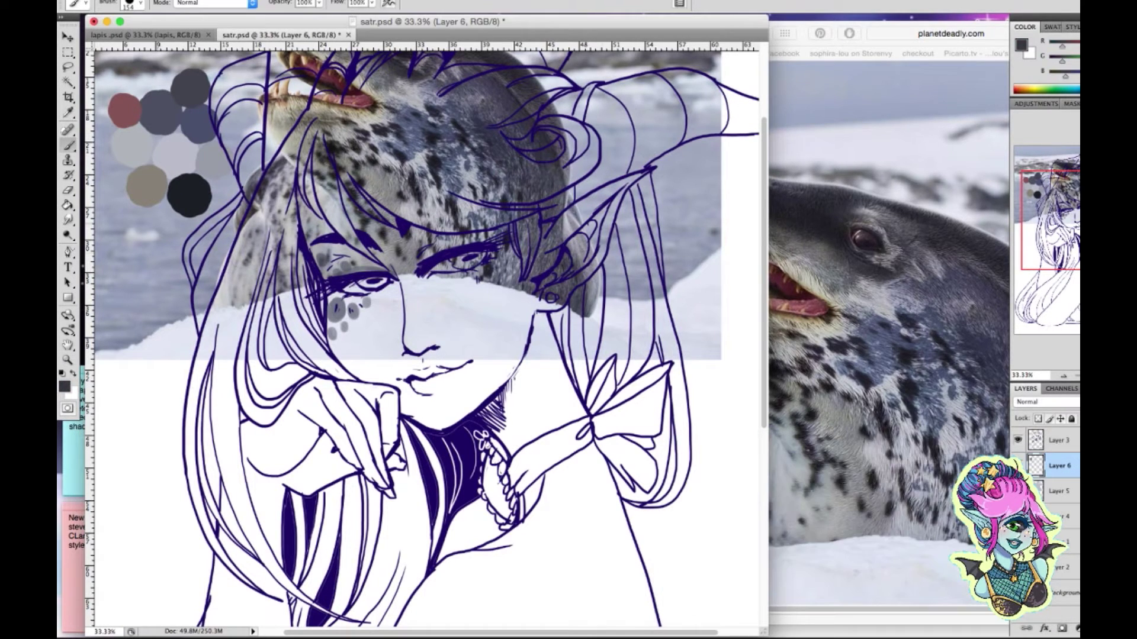
{"action": "left_click", "coordinate": [162, 223]}
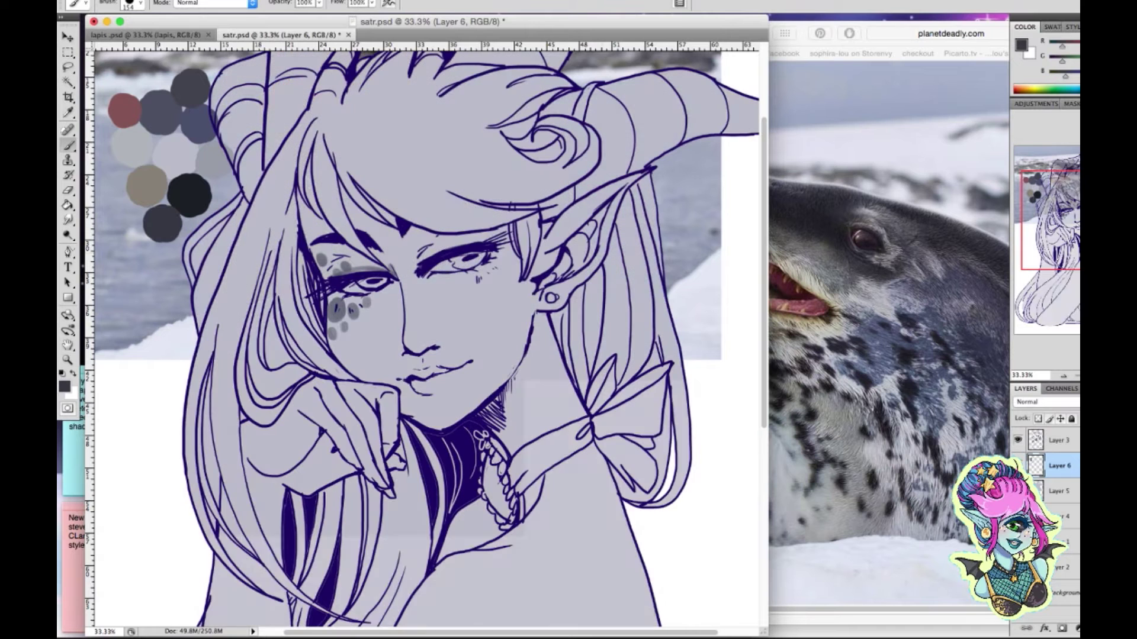
Erase the grey spots around the eye and move the palette swatches to the blank area beside the figure's back
{"action": "key", "text": "e"}
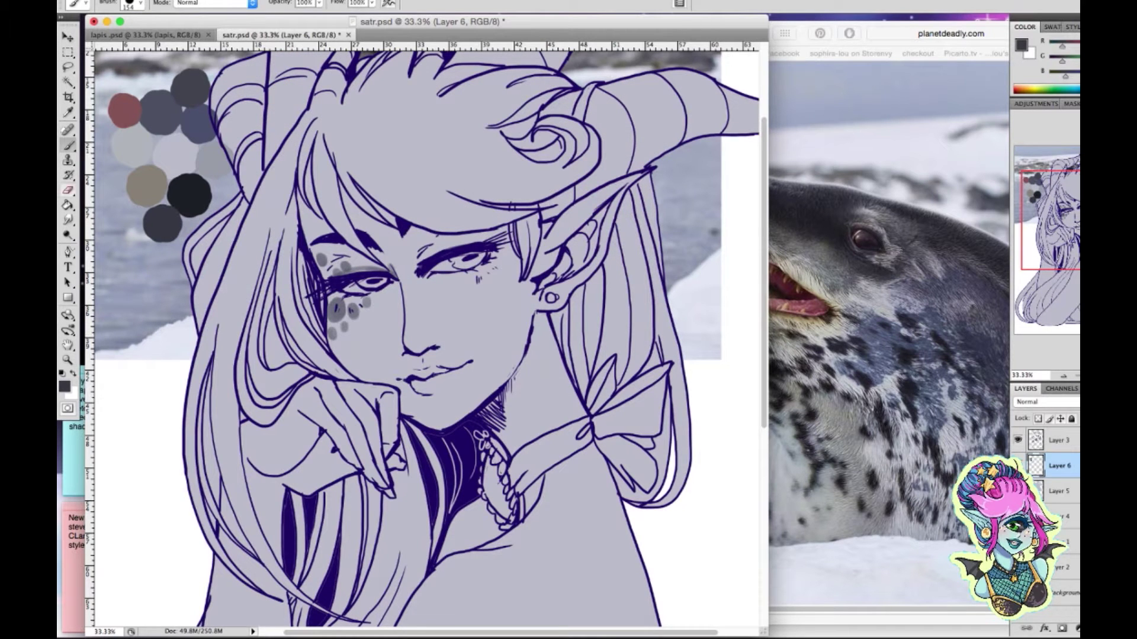
{"action": "right_click", "coordinate": [367, 302]}
{"action": "key", "text": "Return"}
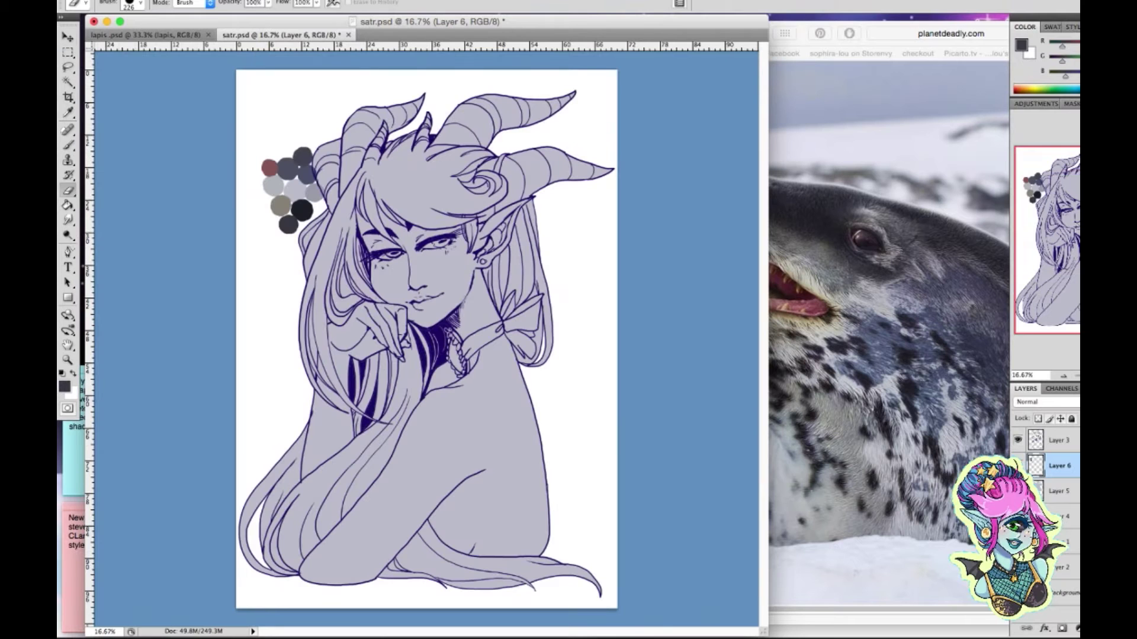
{"action": "key", "text": "v"}
{"action": "left_click_drag", "start_coordinate": [293, 190], "coordinate": [571, 403]}
Lock the grey base layer's transparent pixels and paint translucent blue-grey shadows under the fringe and across both eyes
{"action": "left_click", "coordinate": [1059, 490]}
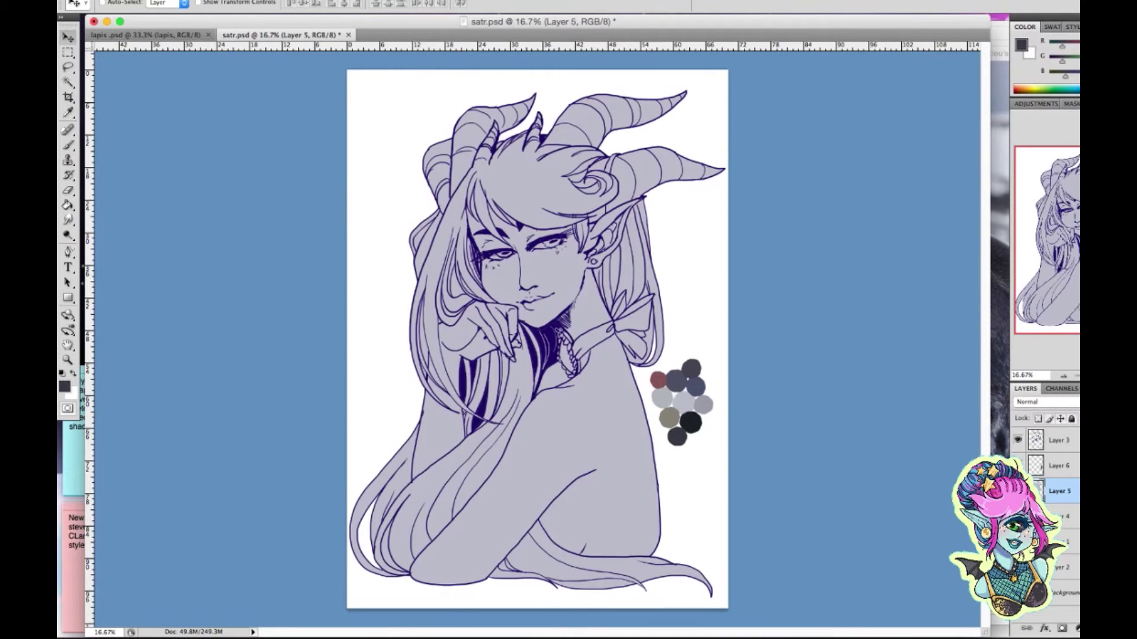
{"action": "key", "text": "z"}
{"action": "left_click", "coordinate": [537, 222]}
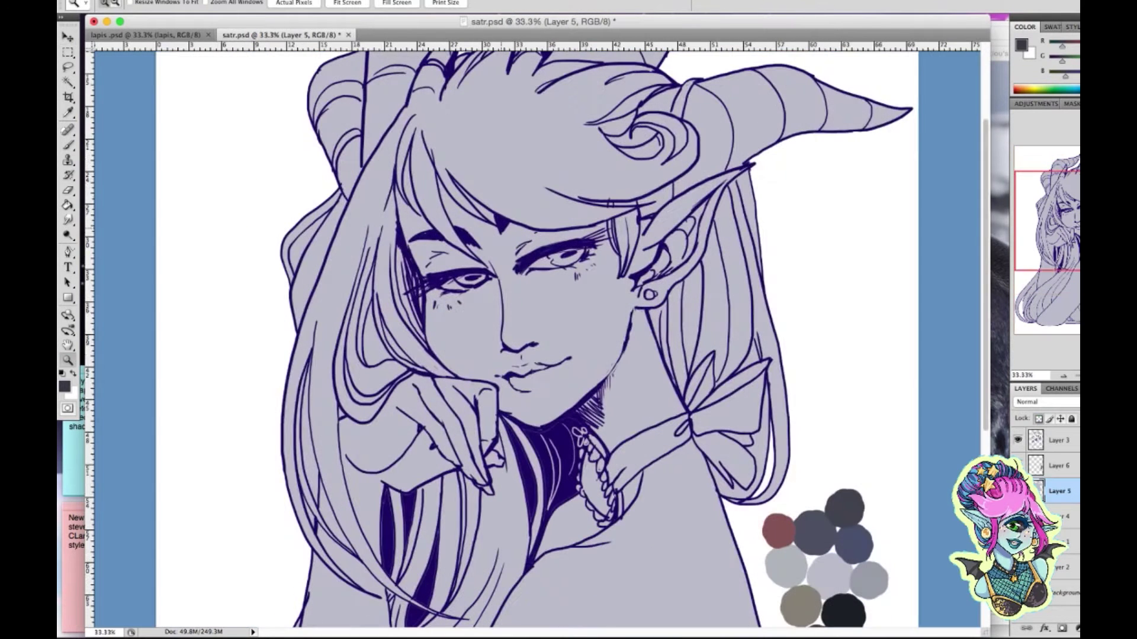
{"action": "left_click", "coordinate": [64, 386]}
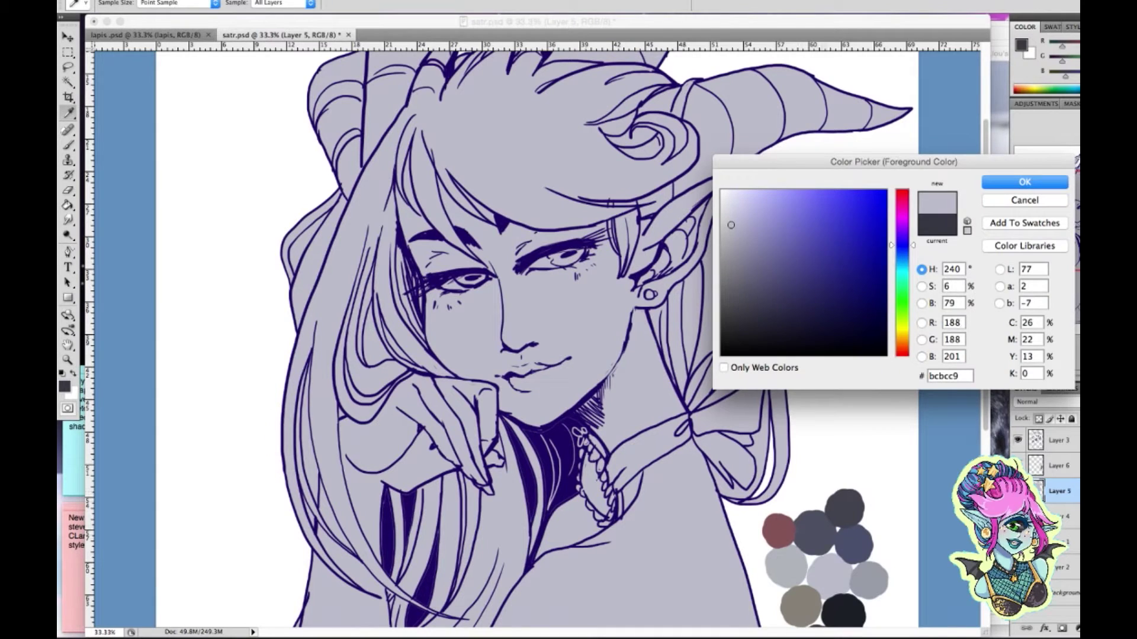
{"action": "key", "text": "Return"}
{"action": "key", "text": "b"}
{"action": "right_click", "coordinate": [486, 260]}
{"action": "key", "text": "Return"}
{"action": "mouse_move", "coordinate": [410, 242]}
{"action": "left_mouse_down"}
{"action": "mouse_move", "coordinate": [453, 244]}
{"action": "mouse_move", "coordinate": [497, 288]}
{"action": "mouse_move", "coordinate": [577, 266]}
{"action": "left_mouse_up"}
{"action": "right_click", "coordinate": [517, 248]}
{"action": "key", "text": "Return"}
{"action": "mouse_move", "coordinate": [407, 203]}
{"action": "left_mouse_down"}
{"action": "mouse_move", "coordinate": [521, 249]}
{"action": "mouse_move", "coordinate": [628, 261]}
{"action": "mouse_move", "coordinate": [521, 290]}
{"action": "mouse_move", "coordinate": [477, 287]}
{"action": "mouse_move", "coordinate": [456, 313]}
{"action": "mouse_move", "coordinate": [474, 361]}
{"action": "mouse_move", "coordinate": [499, 288]}
{"action": "mouse_move", "coordinate": [498, 322]}
{"action": "mouse_move", "coordinate": [493, 281]}
{"action": "left_mouse_up"}
Adjust the brush and shade the edge of the cheek above the resting hand with translucent grey-purple
{"action": "right_click", "coordinate": [501, 349]}
{"action": "left_click", "coordinate": [558, 503]}
{"action": "key", "text": "Return"}
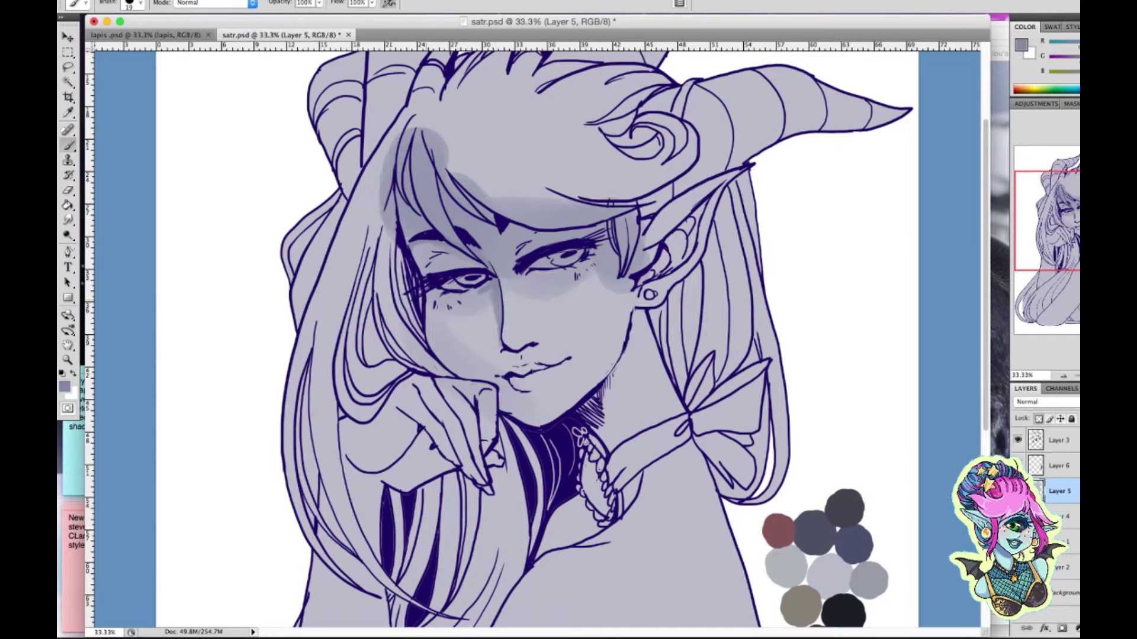
{"action": "left_click_drag", "start_coordinate": [441, 359], "coordinate": [465, 376]}
Paint the lips with the palette's muted red using a 63 px brush
{"action": "left_click", "coordinate": [64, 387]}
{"action": "left_click", "coordinate": [777, 529]}
{"action": "key", "text": "Return"}
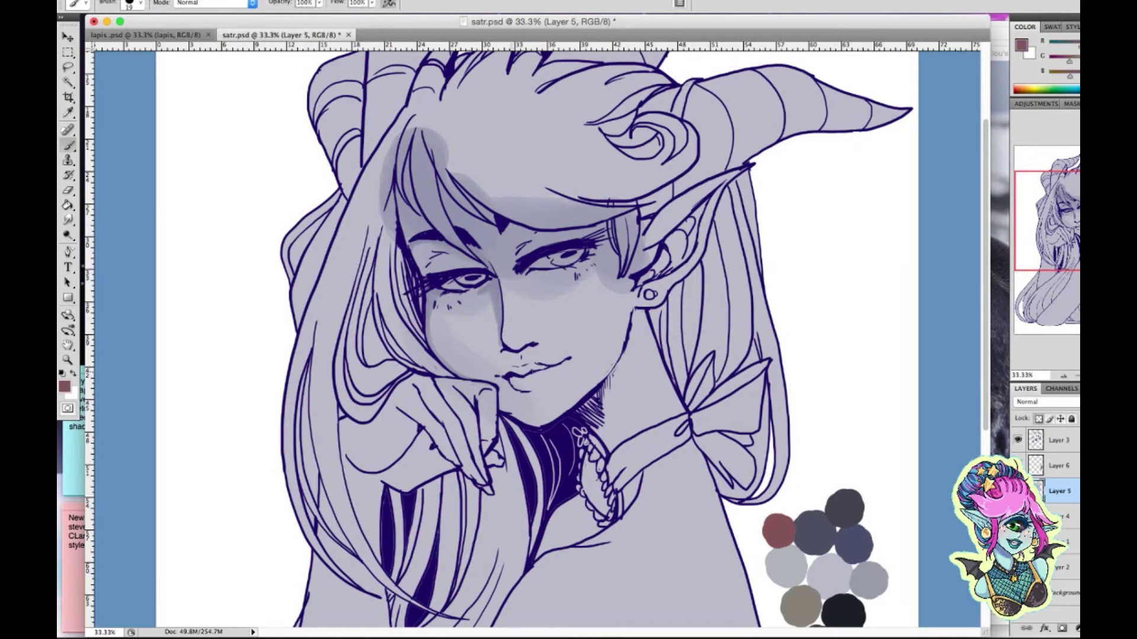
{"action": "right_click", "coordinate": [517, 371]}
{"action": "type", "text": "63"}
{"action": "key", "text": "Return"}
{"action": "left_click_drag", "start_coordinate": [513, 378], "coordinate": [551, 385]}
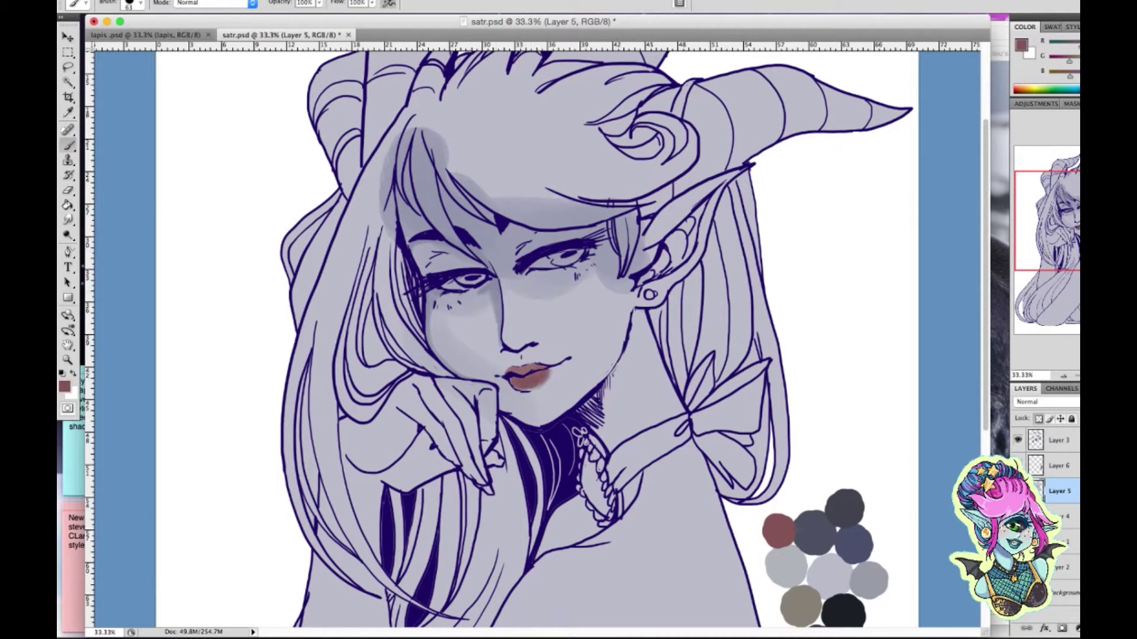
Add a soft red blush beneath both eyes with a 277 px brush
{"action": "right_click", "coordinate": [448, 288]}
{"action": "type", "text": "277"}
{"action": "key", "text": "Return"}
{"action": "left_click_drag", "start_coordinate": [456, 311], "coordinate": [450, 322]}
{"action": "left_click_drag", "start_coordinate": [562, 287], "coordinate": [598, 293]}
Fill in both eyes with white using a 19 px brush
{"action": "left_click", "coordinate": [64, 386]}
{"action": "left_click", "coordinate": [740, 195]}
{"action": "left_click", "coordinate": [982, 190]}
{"action": "right_click", "coordinate": [552, 300]}
{"action": "type", "text": "19"}
{"action": "key", "text": "Return"}
{"action": "left_click_drag", "start_coordinate": [527, 263], "coordinate": [573, 255]}
{"action": "left_click_drag", "start_coordinate": [479, 277], "coordinate": [445, 286]}
Pick the pale grey-lavender #bcbcc9 and brush it along the outer edges of the hair and shoulder
{"action": "left_click", "coordinate": [64, 386]}
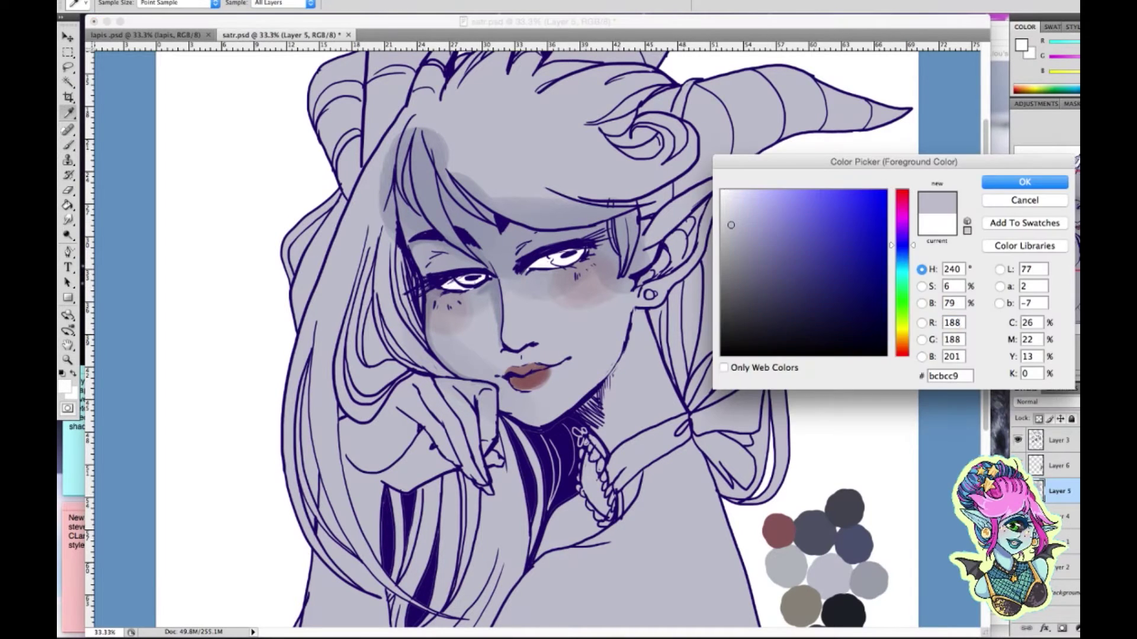
{"action": "key", "text": "Return"}
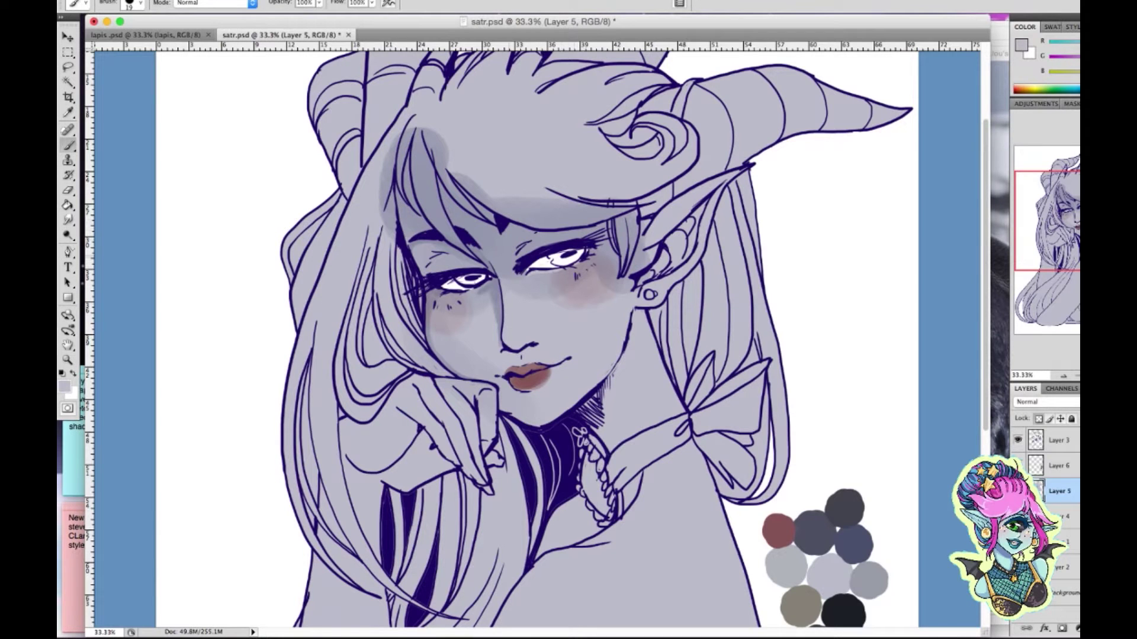
{"action": "left_click_drag", "start_coordinate": [793, 331], "coordinate": [770, 622]}
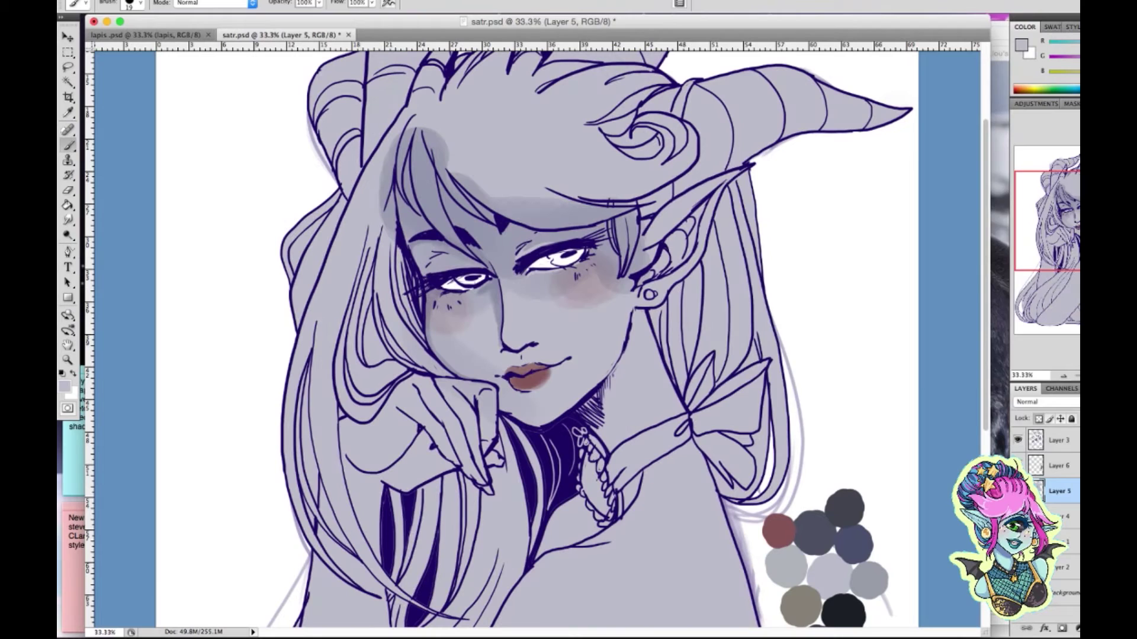
Paint small dark grey spots around both eyes and shade the eyelid using a small brush
{"action": "left_click", "coordinate": [64, 386]}
{"action": "key", "text": "Return"}
{"action": "right_click", "coordinate": [434, 299]}
{"action": "key", "text": "Return"}
{"action": "left_click", "coordinate": [426, 271]}
{"action": "left_click", "coordinate": [439, 269]}
{"action": "left_click", "coordinate": [433, 259]}
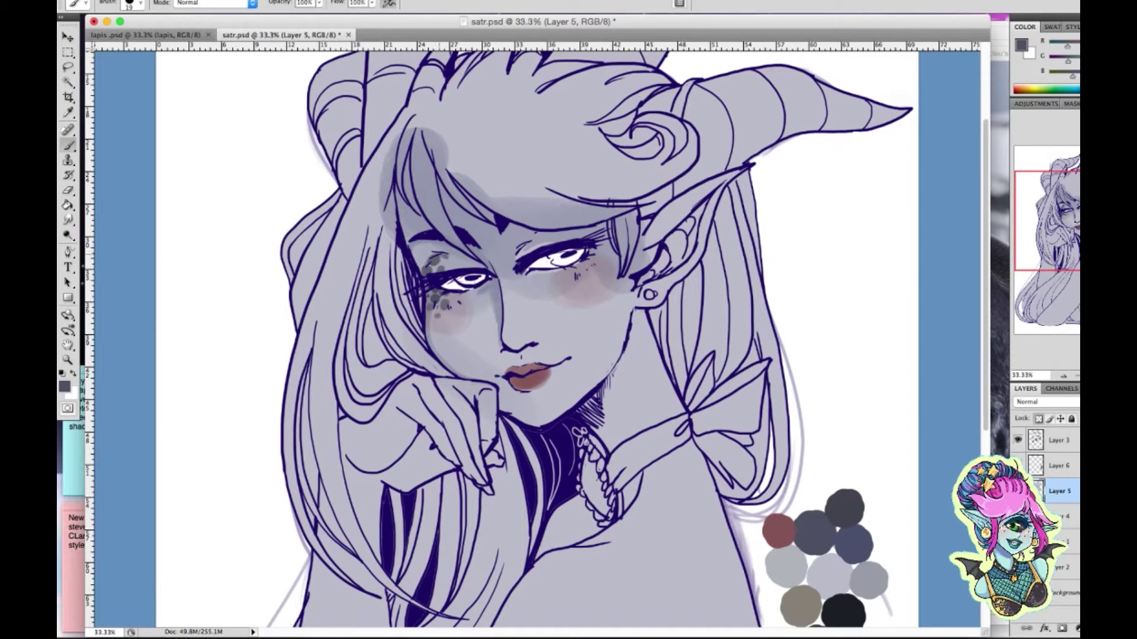
{"action": "left_click_drag", "start_coordinate": [443, 269], "coordinate": [485, 266]}
{"action": "left_click_drag", "start_coordinate": [506, 347], "coordinate": [526, 343]}
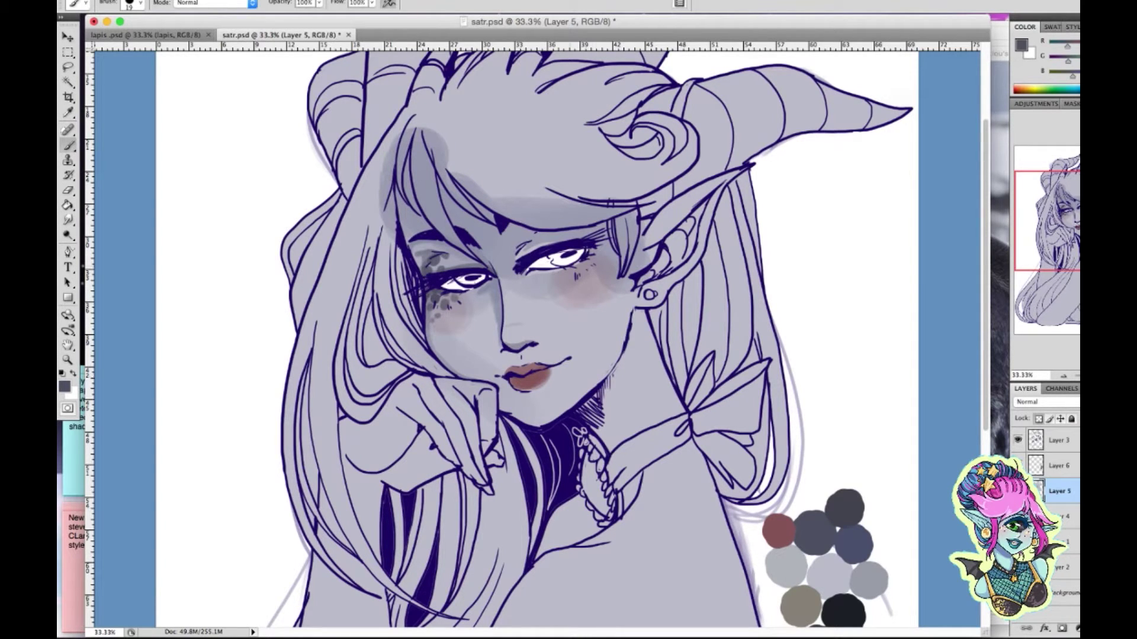
{"action": "mouse_move", "coordinate": [585, 230]}
{"action": "left_mouse_down"}
{"action": "mouse_move", "coordinate": [603, 238]}
{"action": "mouse_move", "coordinate": [613, 281]}
{"action": "left_mouse_up"}
Highlight the nose and the jawline with the pale cream colour #ebeede using a small brush
{"action": "left_click", "coordinate": [64, 386]}
{"action": "left_click", "coordinate": [900, 278]}
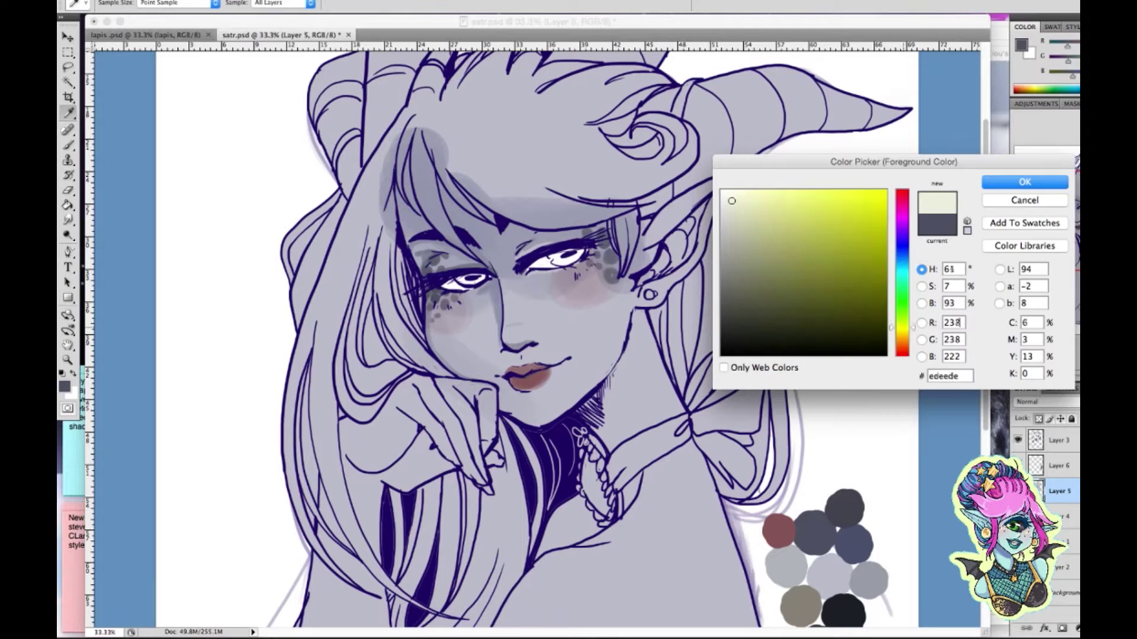
{"action": "left_click", "coordinate": [1024, 176]}
{"action": "right_click", "coordinate": [528, 277]}
{"action": "key", "text": "Escape"}
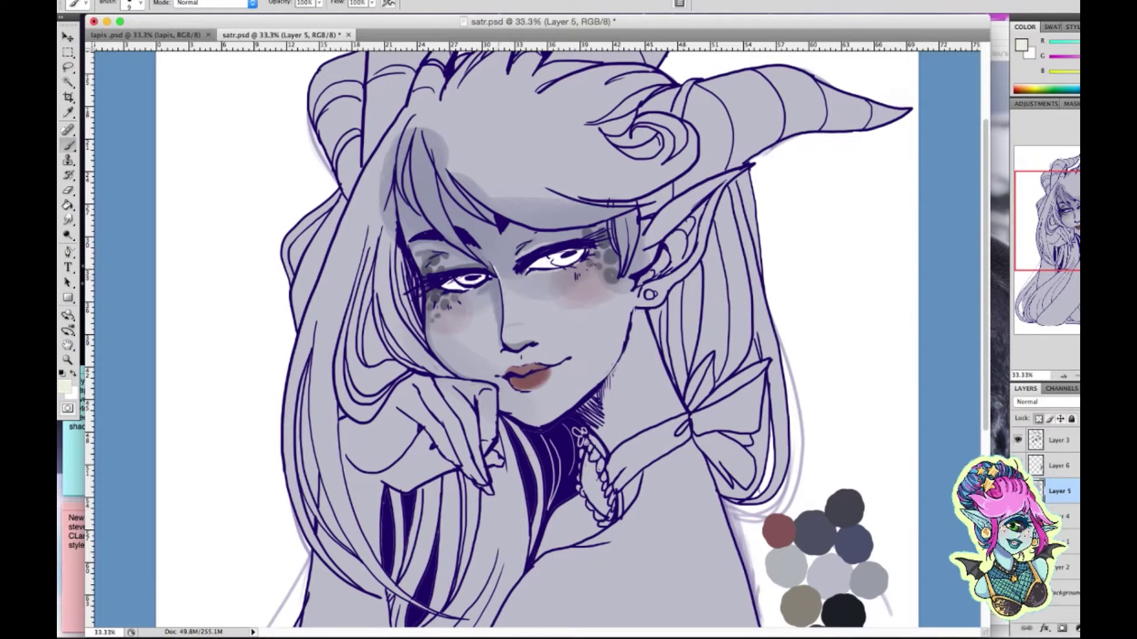
{"action": "right_click", "coordinate": [513, 307]}
{"action": "key", "text": "Escape"}
{"action": "mouse_move", "coordinate": [516, 421]}
{"action": "left_mouse_down"}
{"action": "mouse_move", "coordinate": [559, 416]}
{"action": "mouse_move", "coordinate": [615, 360]}
{"action": "left_mouse_up"}
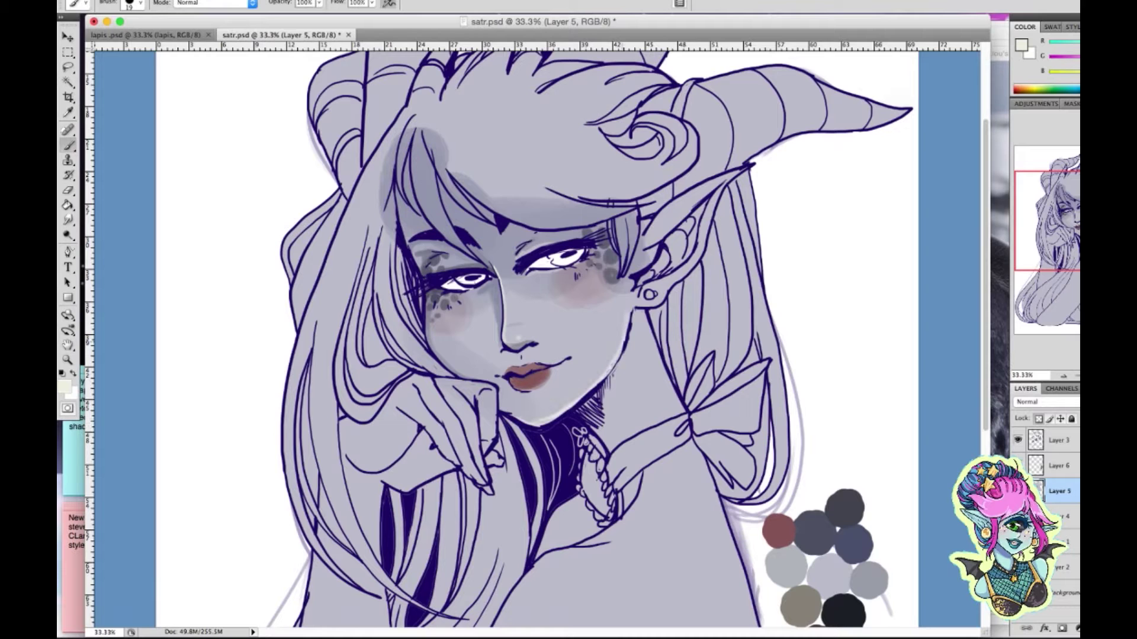
Pick the dark grey-purple, add more spots on both cheeks near the eyes and shade the inside of the ear
{"action": "left_click", "coordinate": [64, 386]}
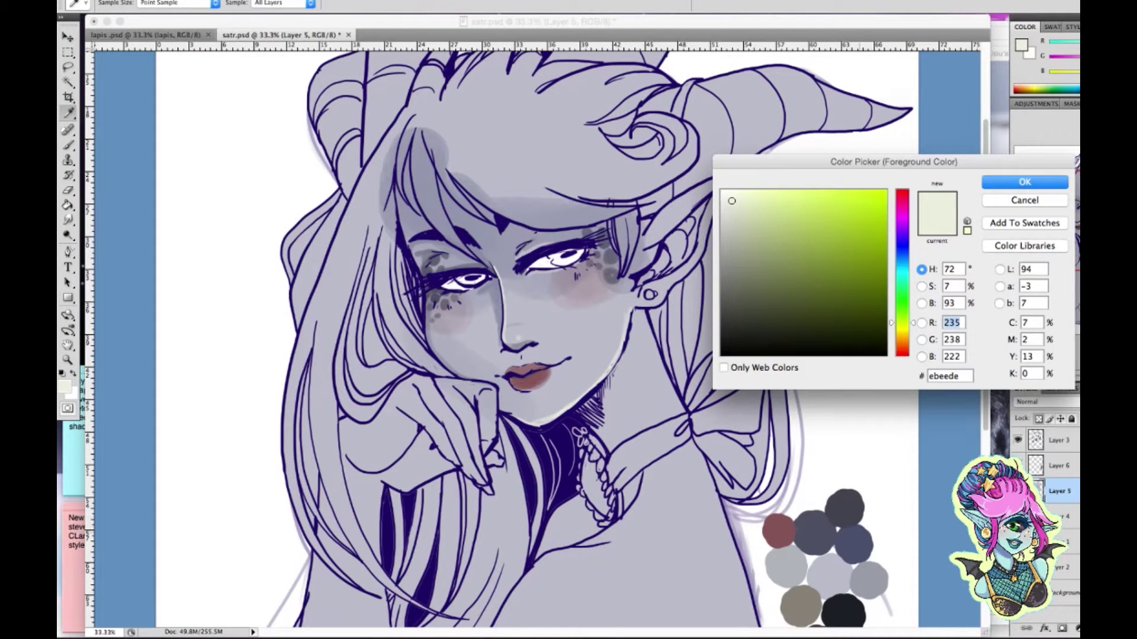
{"action": "key", "text": "Return"}
{"action": "left_click_drag", "start_coordinate": [485, 264], "coordinate": [459, 259]}
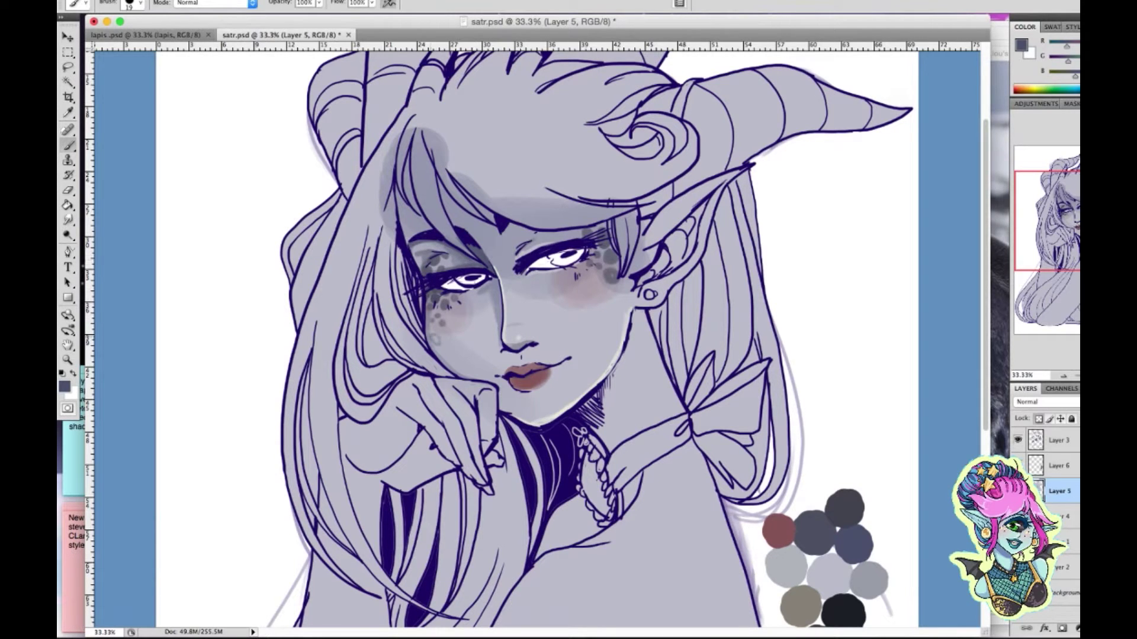
{"action": "left_click_drag", "start_coordinate": [448, 327], "coordinate": [445, 329]}
{"action": "mouse_move", "coordinate": [577, 267]}
{"action": "left_mouse_down"}
{"action": "mouse_move", "coordinate": [606, 290]}
{"action": "mouse_move", "coordinate": [666, 270]}
{"action": "mouse_move", "coordinate": [707, 201]}
{"action": "mouse_move", "coordinate": [680, 259]}
{"action": "mouse_move", "coordinate": [657, 272]}
{"action": "left_mouse_up"}
{"action": "left_click_drag", "start_coordinate": [649, 219], "coordinate": [628, 274]}
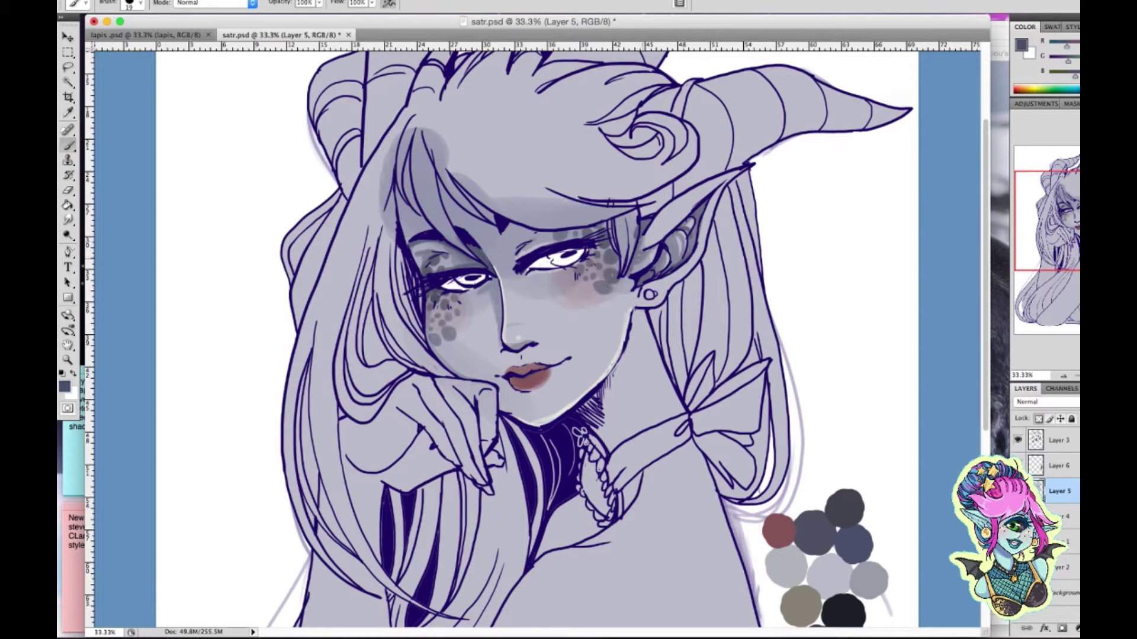
Pick a muted grey-mauve, adjust the brush size and paint the irises of both eyes
{"action": "left_click", "coordinate": [64, 386]}
{"action": "left_click", "coordinate": [746, 225]}
{"action": "key", "text": "Return"}
{"action": "scroll", "coordinate": [533, 332], "scroll_direction": "up", "scroll_amount": 1}
{"action": "right_click", "coordinate": [554, 377]}
{"action": "left_click", "coordinate": [593, 533]}
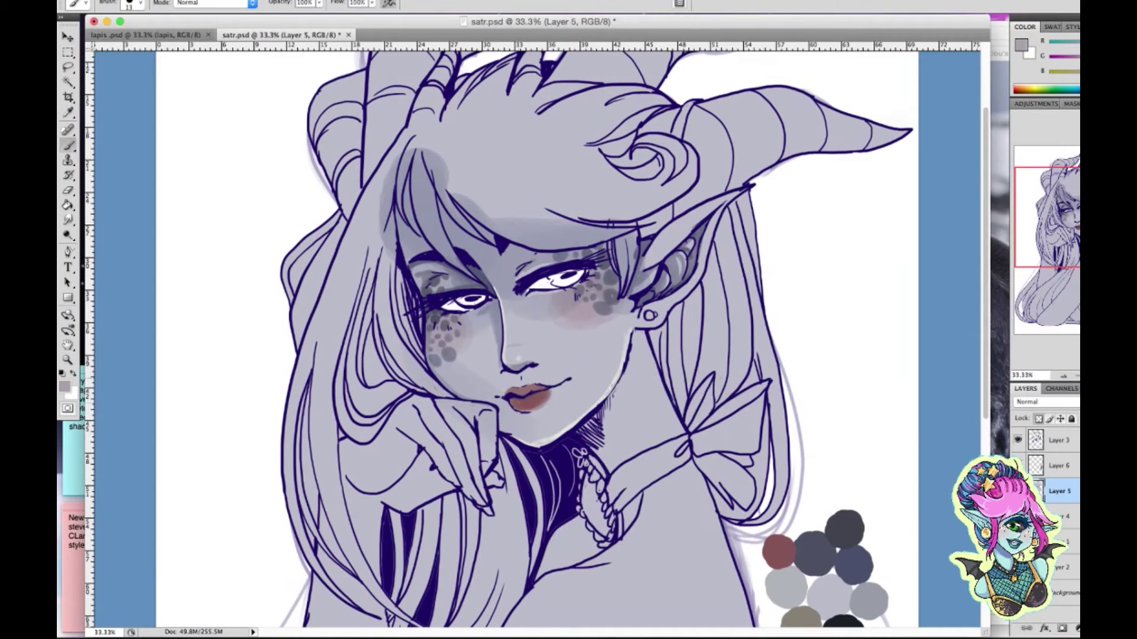
{"action": "right_click", "coordinate": [571, 402]}
{"action": "double_click", "coordinate": [672, 495]}
{"action": "right_click", "coordinate": [588, 379]}
{"action": "double_click", "coordinate": [652, 501]}
{"action": "left_click_drag", "start_coordinate": [556, 283], "coordinate": [571, 279]}
{"action": "key", "text": "super+equal"}
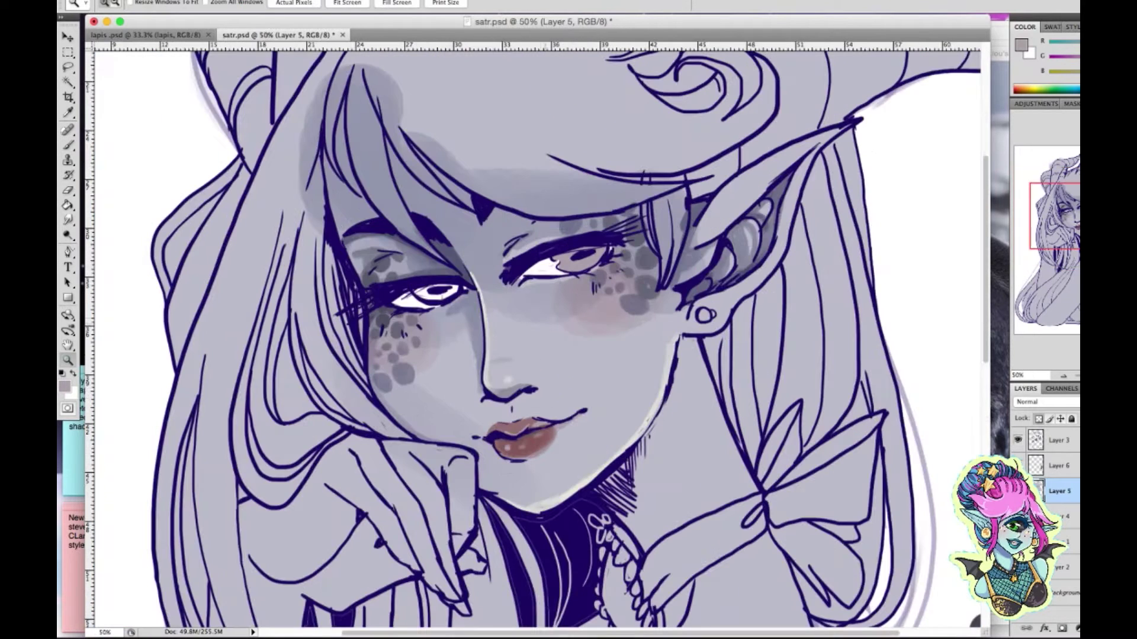
{"action": "left_click_drag", "start_coordinate": [417, 293], "coordinate": [456, 289]}
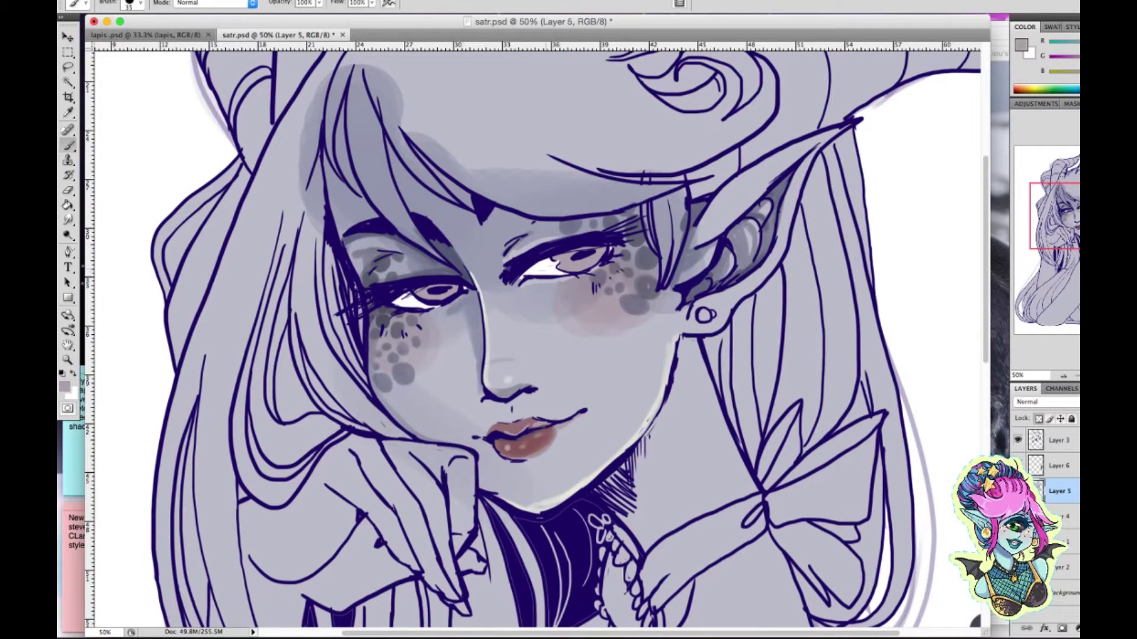
Add more grey spots on the temple beside the half-covered eyebrow and on the cheek beneath the eye nearest the ear
{"action": "left_click", "coordinate": [64, 386]}
{"action": "left_click", "coordinate": [897, 225]}
{"action": "left_click", "coordinate": [1023, 180]}
{"action": "left_click", "coordinate": [344, 218]}
{"action": "left_click", "coordinate": [343, 224]}
{"action": "left_click", "coordinate": [358, 212]}
{"action": "left_click", "coordinate": [335, 200]}
{"action": "left_click", "coordinate": [613, 306]}
{"action": "left_click", "coordinate": [607, 311]}
On Layer 3, recolour the line art of the lips and irises with the muted red of the lips
{"action": "right_click", "coordinate": [533, 417]}
{"action": "double_click", "coordinate": [594, 573]}
{"action": "left_click", "coordinate": [1039, 440]}
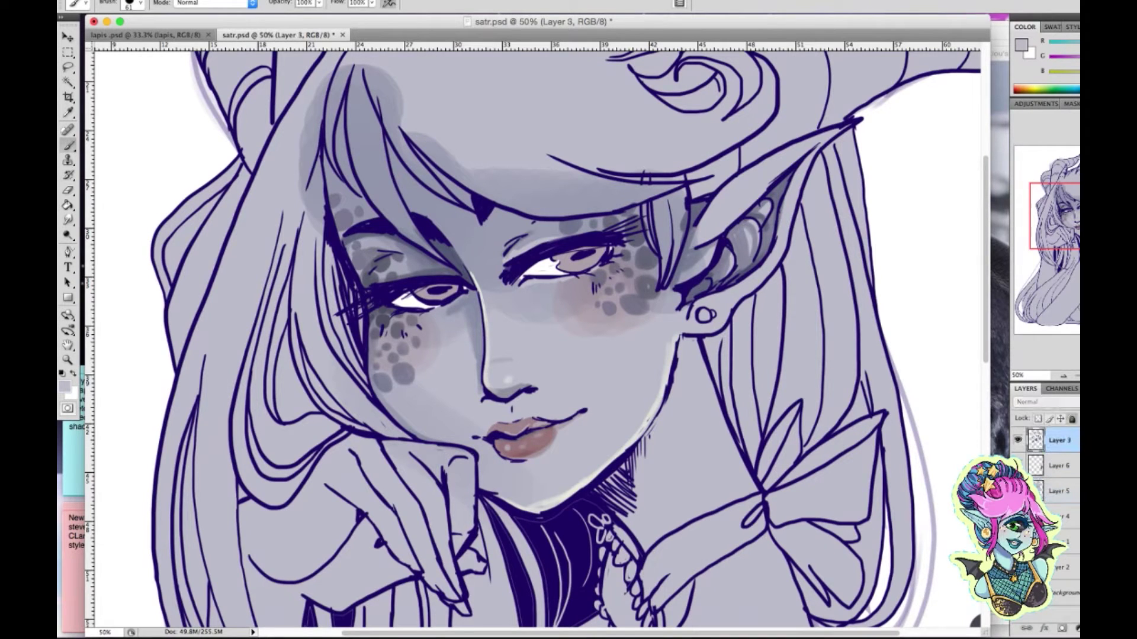
{"action": "mouse_move", "coordinate": [481, 437]}
{"action": "left_mouse_down"}
{"action": "mouse_move", "coordinate": [534, 435]}
{"action": "mouse_move", "coordinate": [586, 410]}
{"action": "left_mouse_up"}
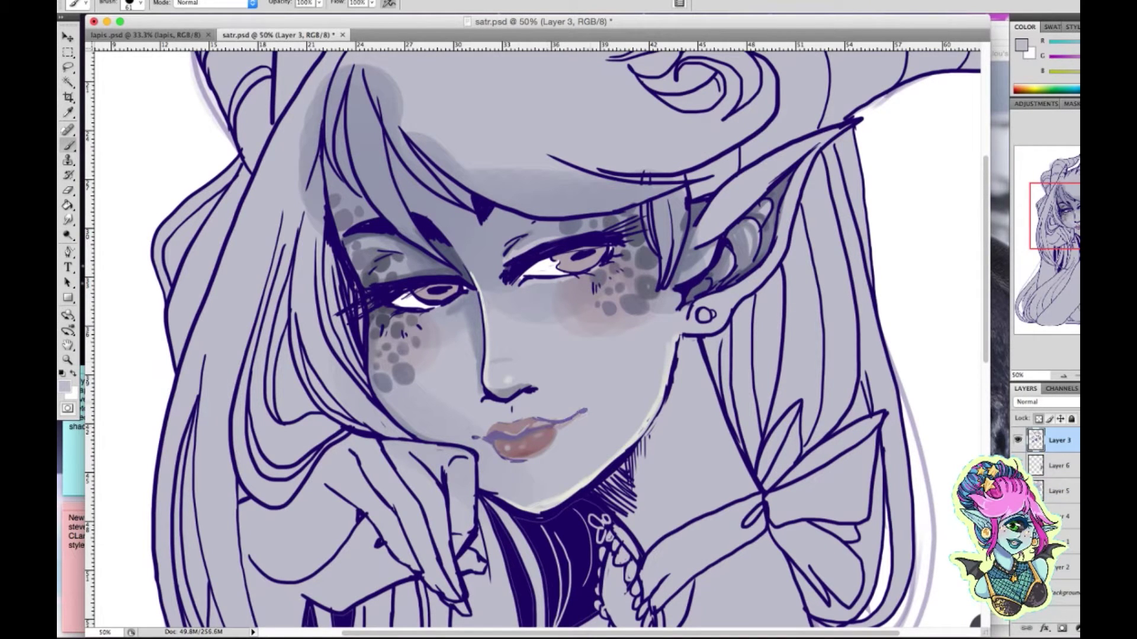
{"action": "key", "text": "ctrl+z"}
{"action": "left_click", "coordinate": [64, 386]}
{"action": "left_click", "coordinate": [515, 447]}
{"action": "left_click_drag", "start_coordinate": [501, 449], "coordinate": [554, 421]}
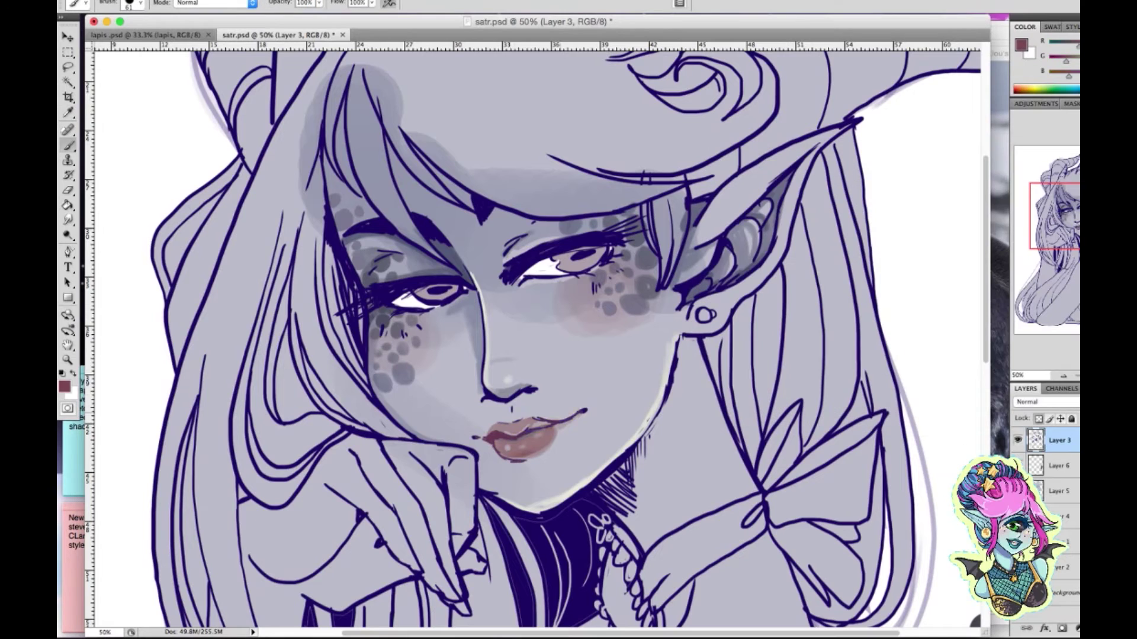
{"action": "left_click_drag", "start_coordinate": [427, 290], "coordinate": [453, 291]}
{"action": "left_click_drag", "start_coordinate": [570, 256], "coordinate": [597, 255]}
On Layer 5, paint both irises muted red using a smaller brush
{"action": "left_click", "coordinate": [1059, 491]}
{"action": "right_click", "coordinate": [583, 251]}
{"action": "double_click", "coordinate": [645, 379]}
{"action": "left_click_drag", "start_coordinate": [565, 261], "coordinate": [599, 260]}
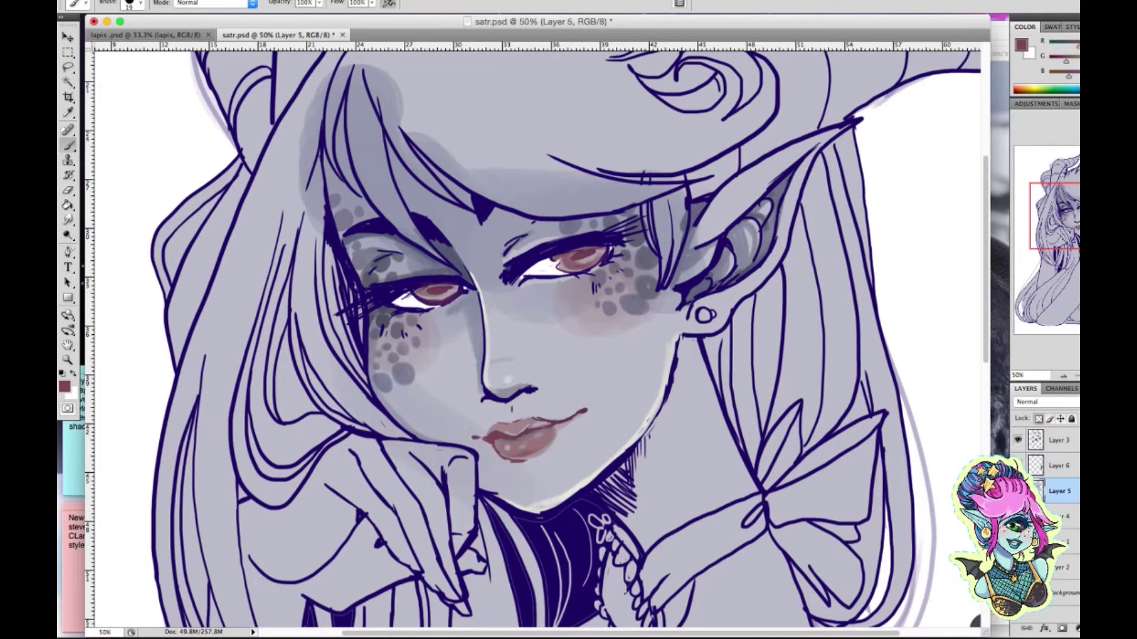
Mix a pale yellow-green and dab small highlights into both irises with a fine brush
{"action": "left_click", "coordinate": [1021, 45]}
{"action": "left_click", "coordinate": [754, 196]}
{"action": "left_click_drag", "start_coordinate": [898, 350], "coordinate": [898, 296]}
{"action": "left_click", "coordinate": [1014, 177]}
{"action": "right_click", "coordinate": [562, 274]}
{"action": "left_click", "coordinate": [599, 425]}
{"action": "left_click", "coordinate": [564, 263]}
{"action": "right_click", "coordinate": [592, 278]}
{"action": "double_click", "coordinate": [691, 362]}
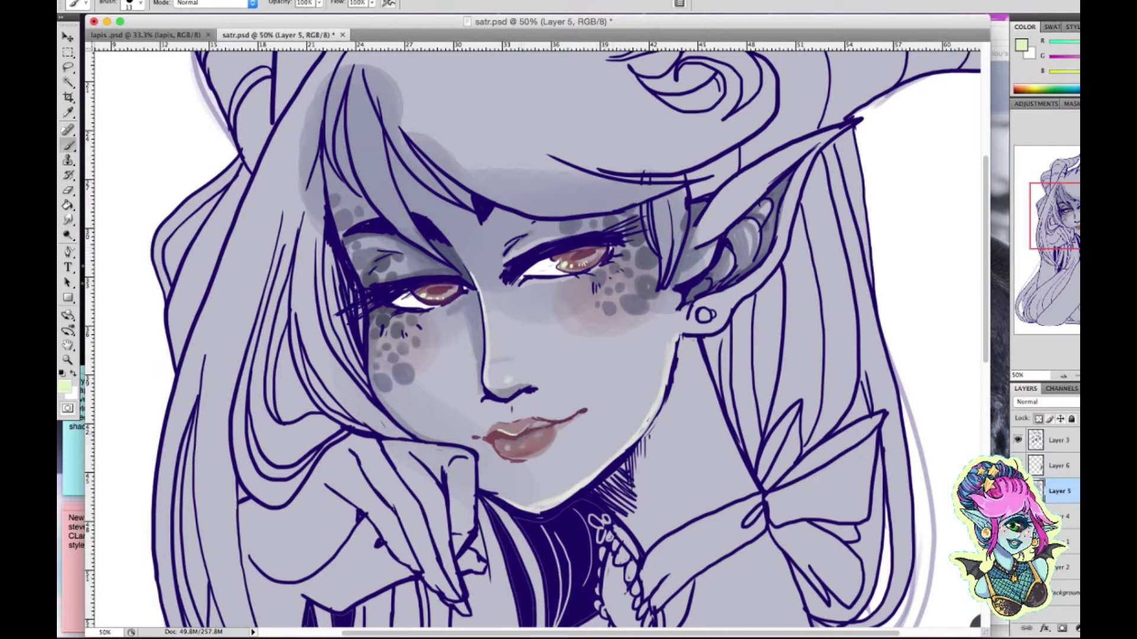
Add pale green highlights to the lower lip and both upper eyelids, adjusting the brush size
{"action": "right_click", "coordinate": [530, 450]}
{"action": "double_click", "coordinate": [655, 546]}
{"action": "left_click_drag", "start_coordinate": [500, 447], "coordinate": [527, 448]}
{"action": "right_click", "coordinate": [407, 352]}
{"action": "left_click_drag", "start_coordinate": [423, 380], "coordinate": [439, 380]}
{"action": "key", "text": "Return"}
{"action": "left_click", "coordinate": [403, 261]}
{"action": "left_click", "coordinate": [550, 231]}
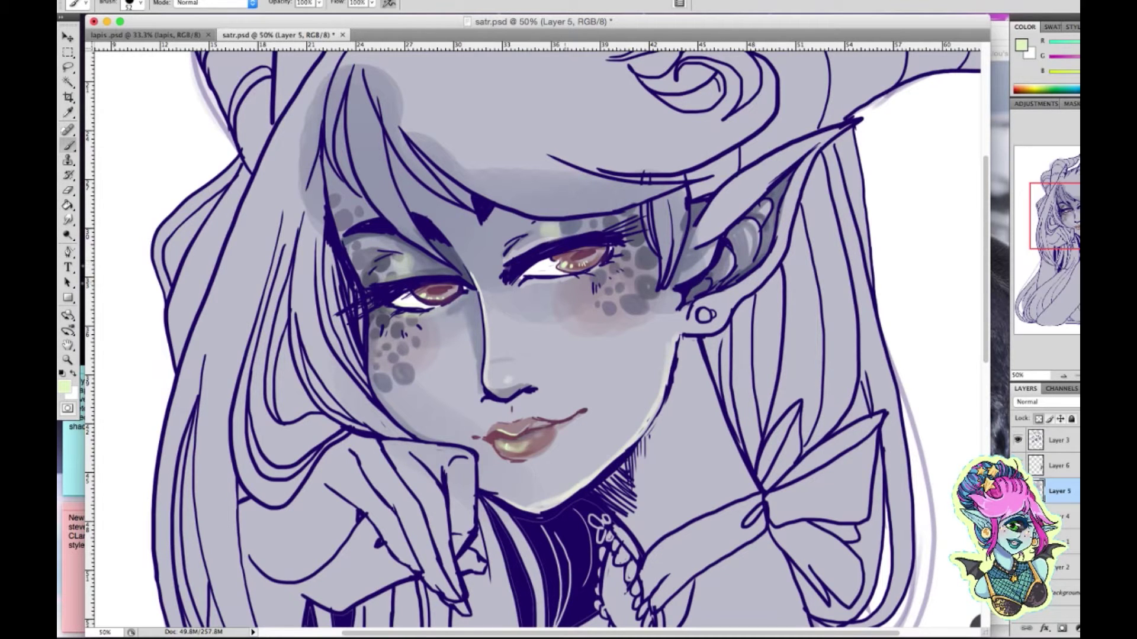
Shade the fringe strands and the forehead between them with slate blue #525874
{"action": "left_click", "coordinate": [64, 386]}
{"action": "left_click", "coordinate": [763, 284]}
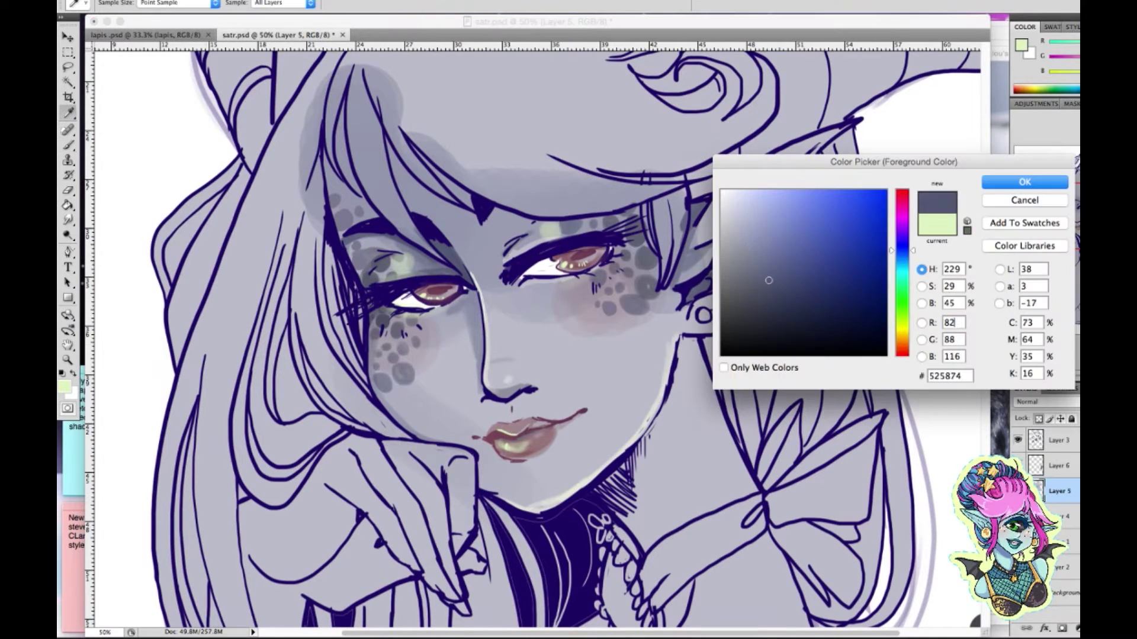
{"action": "left_click", "coordinate": [1020, 183]}
{"action": "left_click_drag", "start_coordinate": [388, 127], "coordinate": [467, 216]}
{"action": "mouse_move", "coordinate": [415, 148]}
{"action": "left_mouse_down"}
{"action": "mouse_move", "coordinate": [515, 228]}
{"action": "mouse_move", "coordinate": [492, 261]}
{"action": "left_mouse_up"}
{"action": "left_click_drag", "start_coordinate": [328, 136], "coordinate": [323, 234]}
{"action": "left_click_drag", "start_coordinate": [350, 86], "coordinate": [367, 207]}
{"action": "left_click_drag", "start_coordinate": [361, 160], "coordinate": [427, 255]}
{"action": "mouse_move", "coordinate": [396, 154]}
{"action": "left_mouse_down"}
{"action": "mouse_move", "coordinate": [415, 219]}
{"action": "mouse_move", "coordinate": [505, 268]}
{"action": "left_mouse_up"}
Darken the spots on the temple with the slate blue using a smaller brush
{"action": "right_click", "coordinate": [521, 242]}
{"action": "left_click", "coordinate": [585, 400]}
{"action": "key", "text": "Return"}
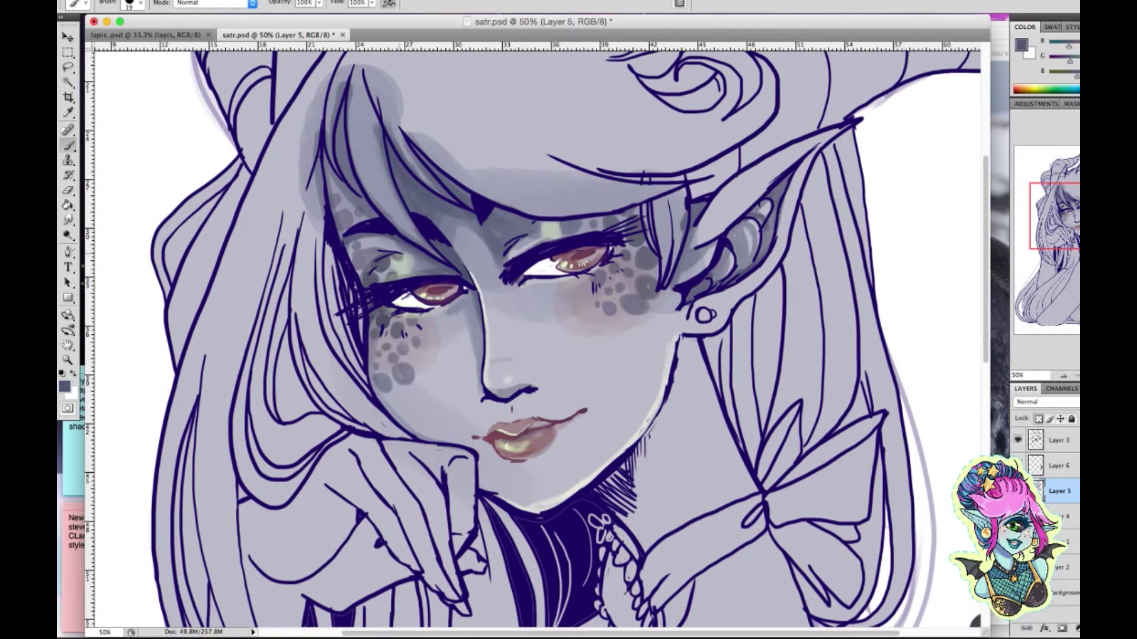
{"action": "left_click_drag", "start_coordinate": [338, 211], "coordinate": [350, 229]}
Pick the pale lavender skin colour and lighten the centres of the spots on both cheeks
{"action": "left_click", "coordinate": [64, 386]}
{"action": "left_click", "coordinate": [741, 203]}
{"action": "left_click", "coordinate": [1020, 195]}
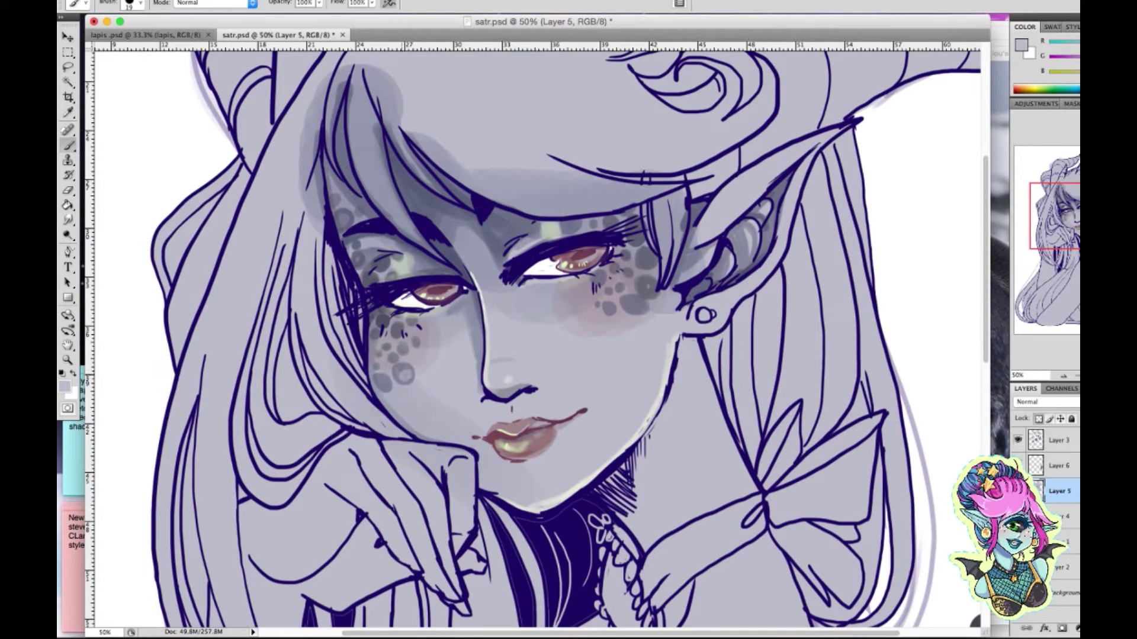
{"action": "left_click_drag", "start_coordinate": [381, 384], "coordinate": [388, 390]}
{"action": "left_click", "coordinate": [648, 288]}
{"action": "left_click", "coordinate": [646, 258]}
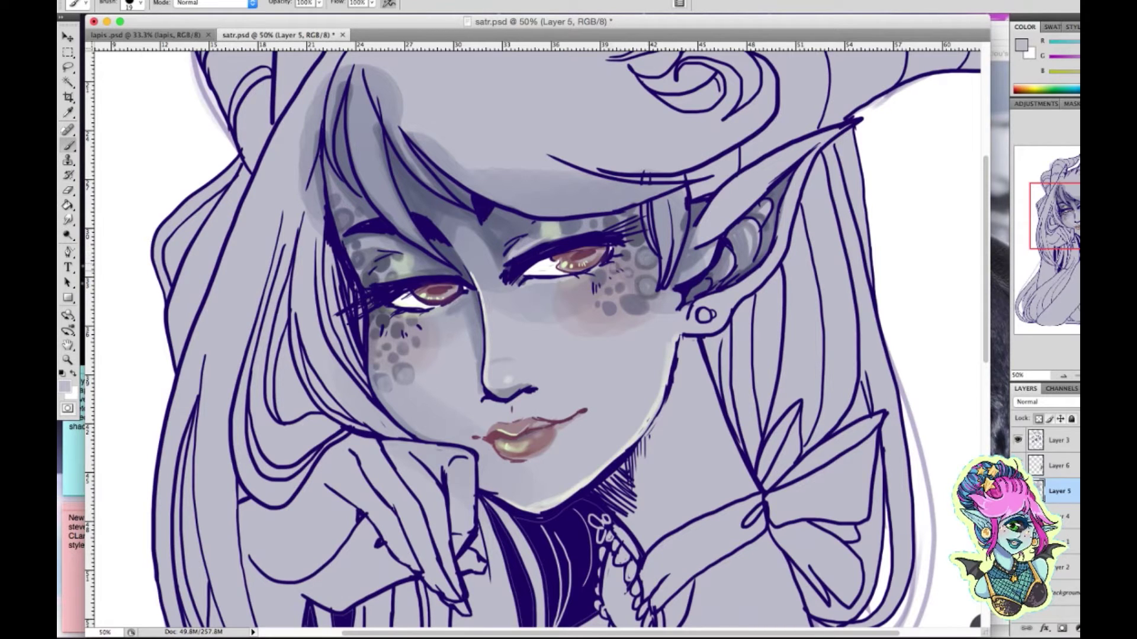
{"action": "left_click", "coordinate": [608, 307]}
{"action": "left_click", "coordinate": [630, 306]}
Glaze the spotted cheek and the lip and chin area with mauve-grey #a49ca9 using a 189 px brush
{"action": "left_click", "coordinate": [1021, 45]}
{"action": "left_click", "coordinate": [733, 246]}
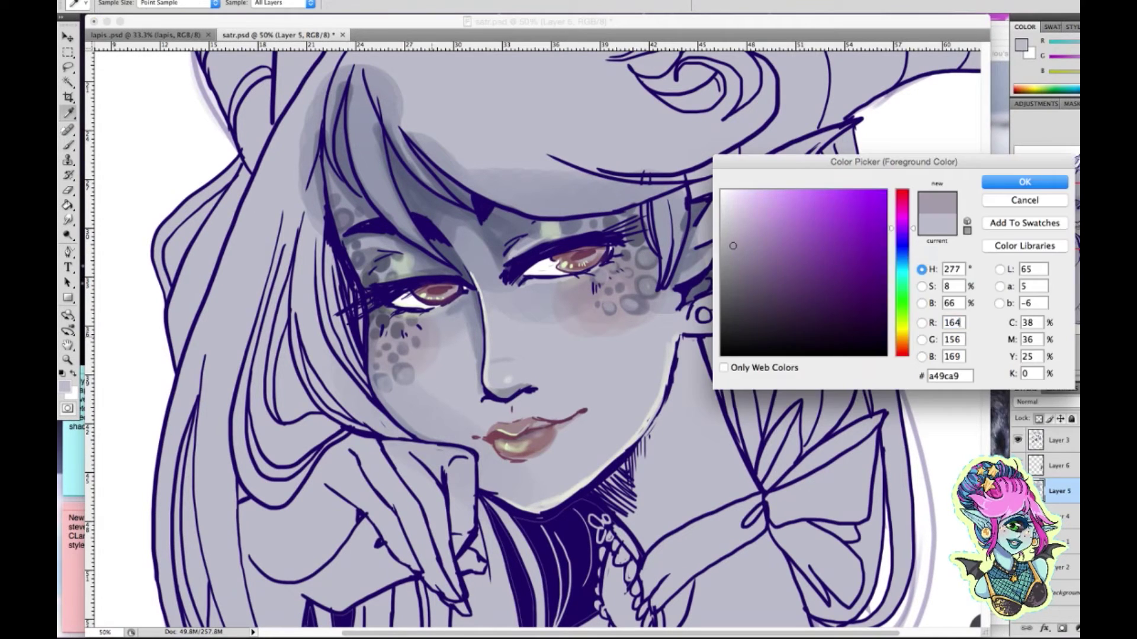
{"action": "left_click", "coordinate": [1025, 183]}
{"action": "right_click", "coordinate": [600, 344]}
{"action": "type", "text": "189"}
{"action": "key", "text": "Return"}
{"action": "left_click_drag", "start_coordinate": [385, 331], "coordinate": [421, 340]}
{"action": "mouse_move", "coordinate": [479, 414]}
{"action": "left_mouse_down"}
{"action": "mouse_move", "coordinate": [521, 418]}
{"action": "mouse_move", "coordinate": [595, 477]}
{"action": "left_mouse_up"}
Pick a grey-lavender and shade the area below the lips and the inner ear with a 19 px brush
{"action": "left_click", "coordinate": [64, 387]}
{"action": "left_click", "coordinate": [1025, 183]}
{"action": "right_click", "coordinate": [534, 409]}
{"action": "type", "text": "19"}
{"action": "key", "text": "Return"}
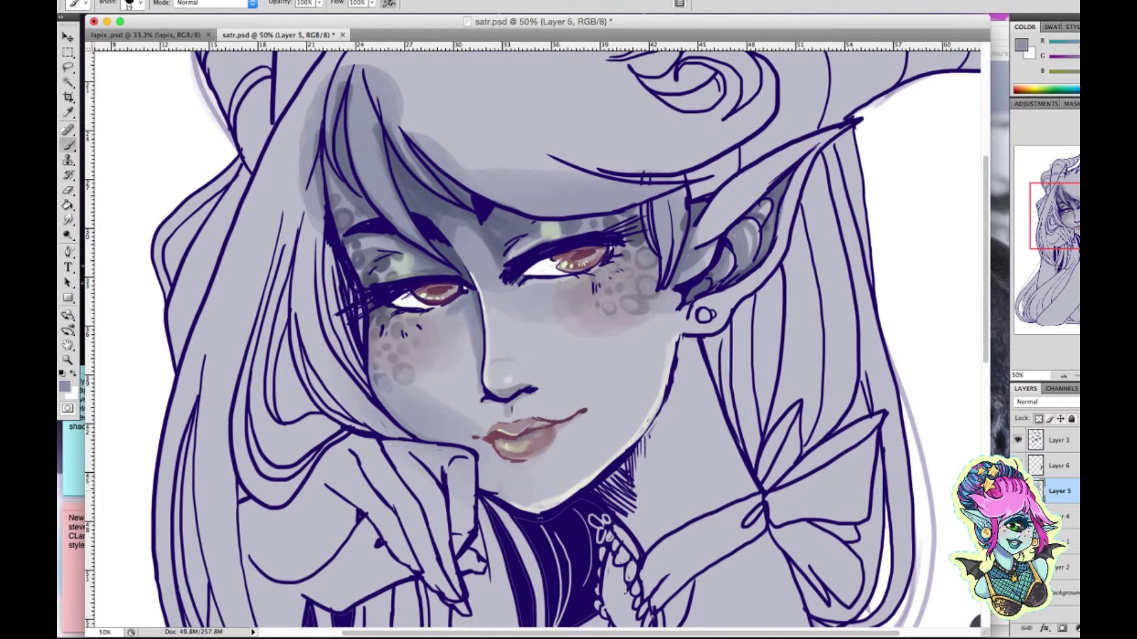
{"action": "left_click_drag", "start_coordinate": [491, 445], "coordinate": [484, 489]}
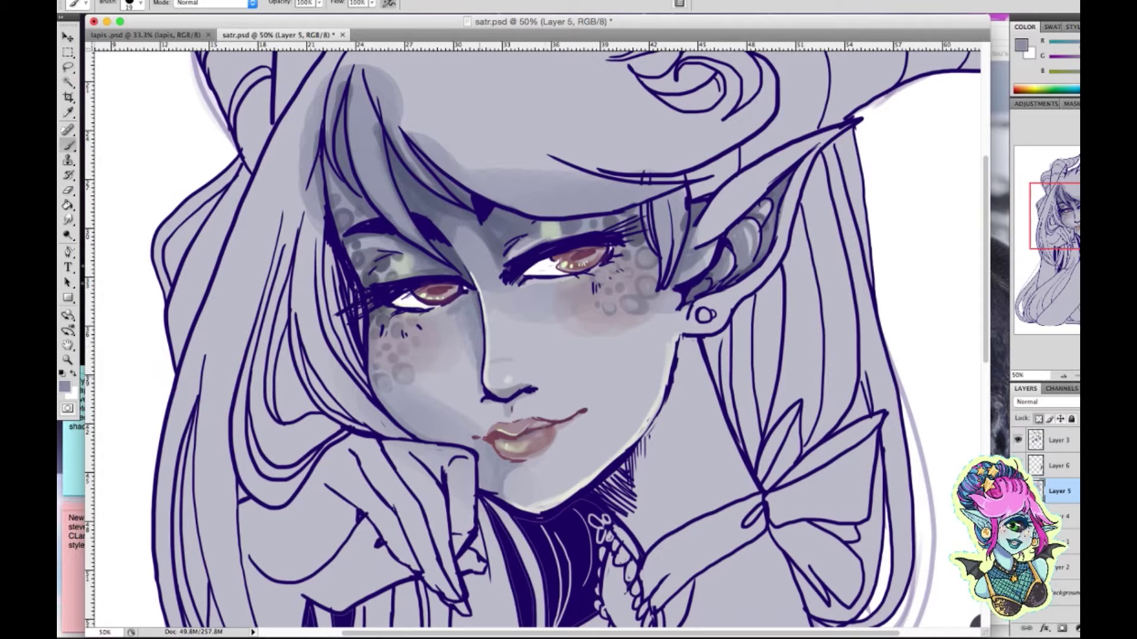
{"action": "left_click_drag", "start_coordinate": [708, 254], "coordinate": [688, 276]}
Shade the neck below the jaw with grey-lavender using a 133 px brush, and reset the brush to 19 px
{"action": "right_click", "coordinate": [681, 391]}
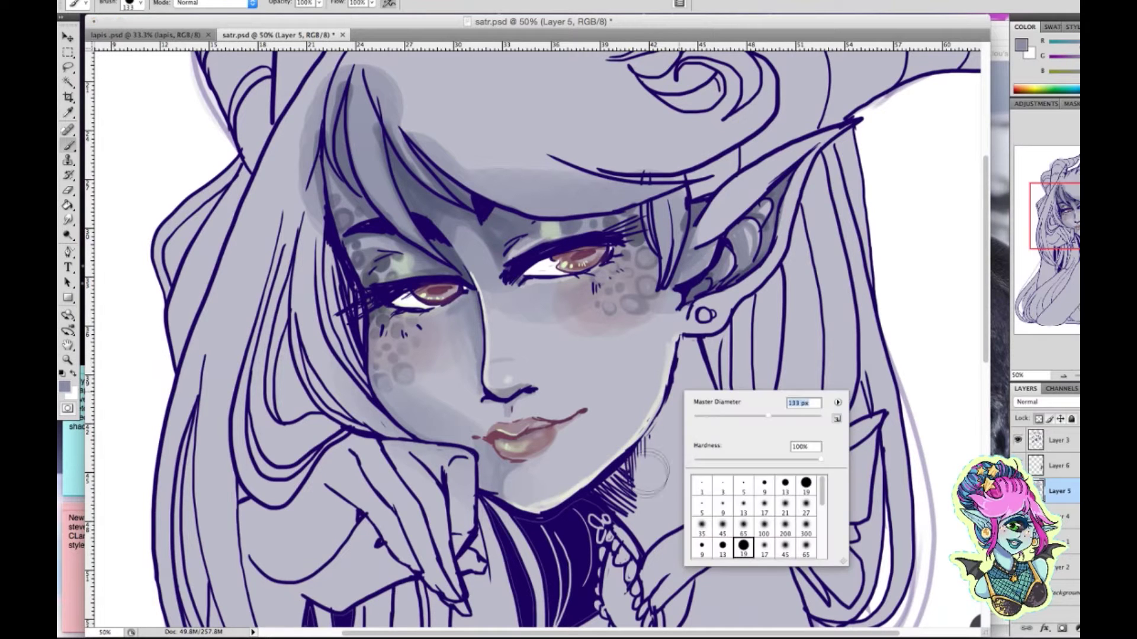
{"action": "type", "text": "133"}
{"action": "key", "text": "Return"}
{"action": "left_click_drag", "start_coordinate": [646, 486], "coordinate": [687, 402]}
{"action": "mouse_move", "coordinate": [687, 344]}
{"action": "left_mouse_down"}
{"action": "mouse_move", "coordinate": [666, 485]}
{"action": "mouse_move", "coordinate": [636, 518]}
{"action": "mouse_move", "coordinate": [669, 550]}
{"action": "mouse_move", "coordinate": [735, 492]}
{"action": "left_mouse_up"}
{"action": "left_click_drag", "start_coordinate": [681, 450], "coordinate": [621, 533]}
{"action": "right_click", "coordinate": [489, 380]}
{"action": "type", "text": "19"}
{"action": "key", "text": "Return"}
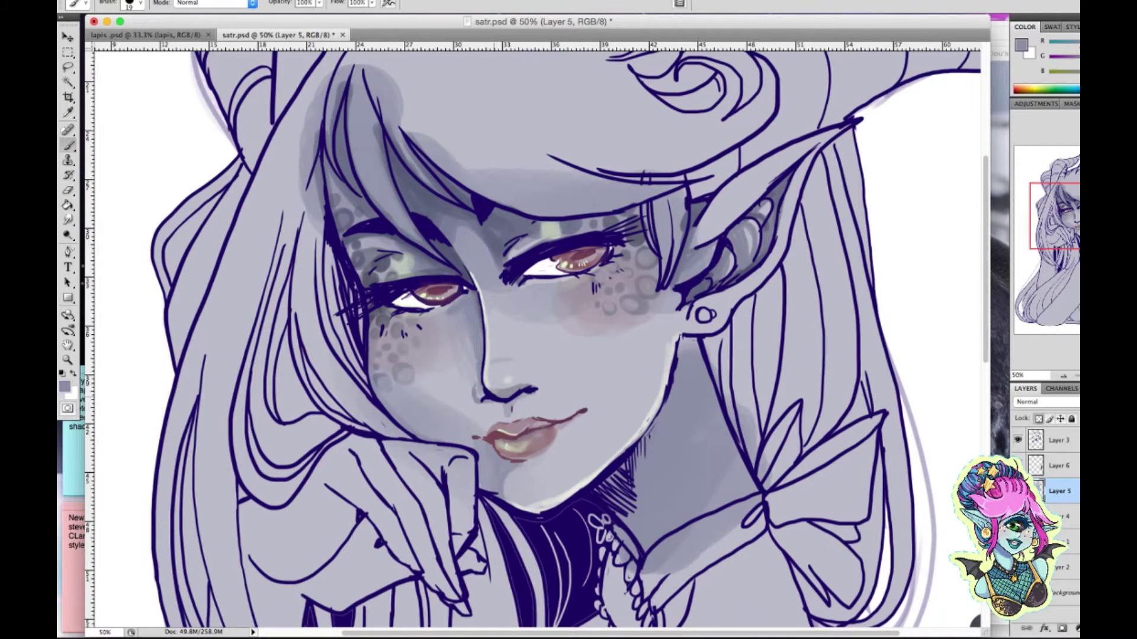
Fill the upper horns and the small forehead horns with the palette's dark charcoal using a large brush
{"action": "key", "text": "super+minus"}
{"action": "key", "text": "super+minus"}
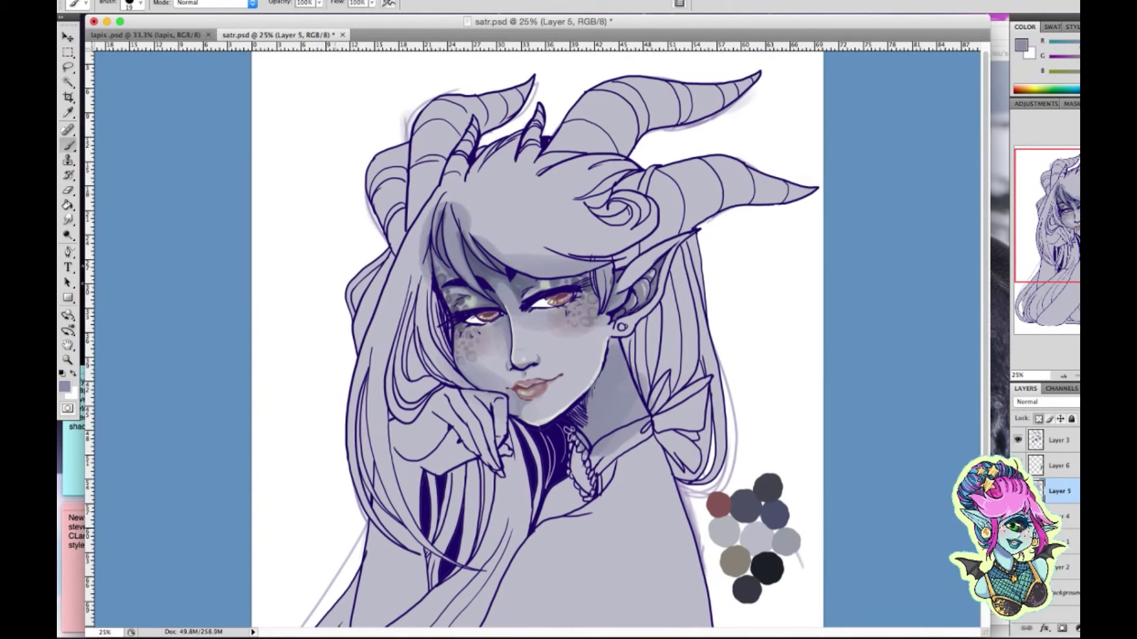
{"action": "left_click", "coordinate": [64, 386]}
{"action": "left_click", "coordinate": [768, 488]}
{"action": "key", "text": "Return"}
{"action": "right_click", "coordinate": [690, 137]}
{"action": "type", "text": "133"}
{"action": "key", "text": "Return"}
{"action": "mouse_move", "coordinate": [565, 124]}
{"action": "left_mouse_down"}
{"action": "mouse_move", "coordinate": [548, 153]}
{"action": "mouse_move", "coordinate": [672, 95]}
{"action": "mouse_move", "coordinate": [752, 77]}
{"action": "left_mouse_up"}
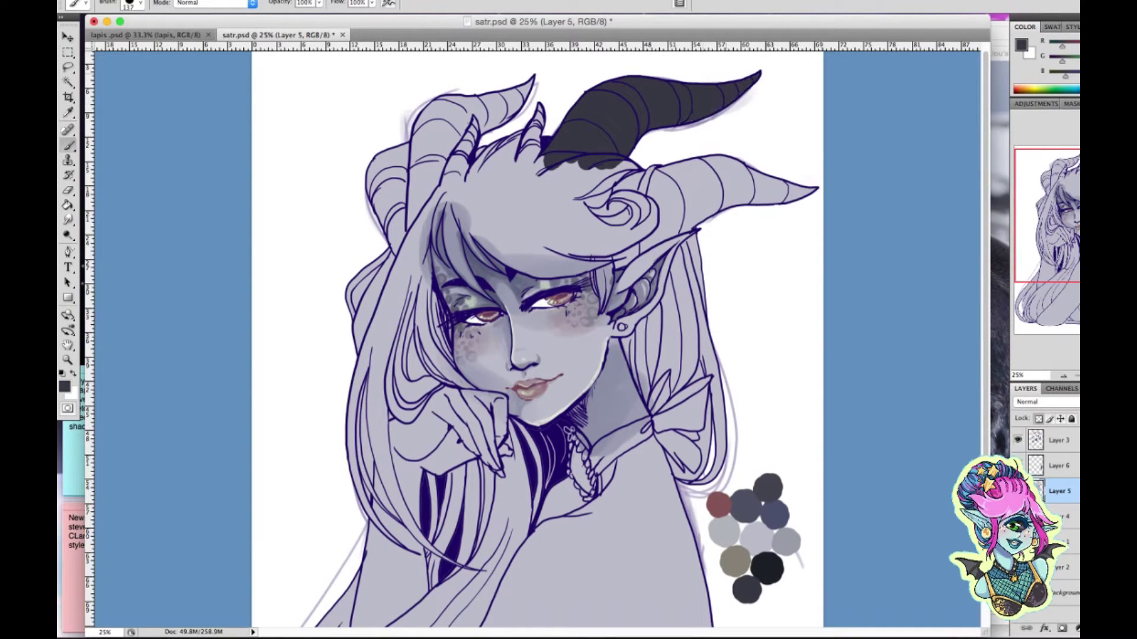
{"action": "left_click_drag", "start_coordinate": [535, 110], "coordinate": [515, 169]}
{"action": "left_click_drag", "start_coordinate": [473, 110], "coordinate": [441, 177]}
{"action": "mouse_move", "coordinate": [521, 89]}
{"action": "left_mouse_down"}
{"action": "mouse_move", "coordinate": [415, 231]}
{"action": "mouse_move", "coordinate": [385, 166]}
{"action": "mouse_move", "coordinate": [414, 243]}
{"action": "left_mouse_up"}
Group the layers beneath Layer 5 and fill the remaining horn above the ear with the same dark charcoal
{"action": "key", "text": "l"}
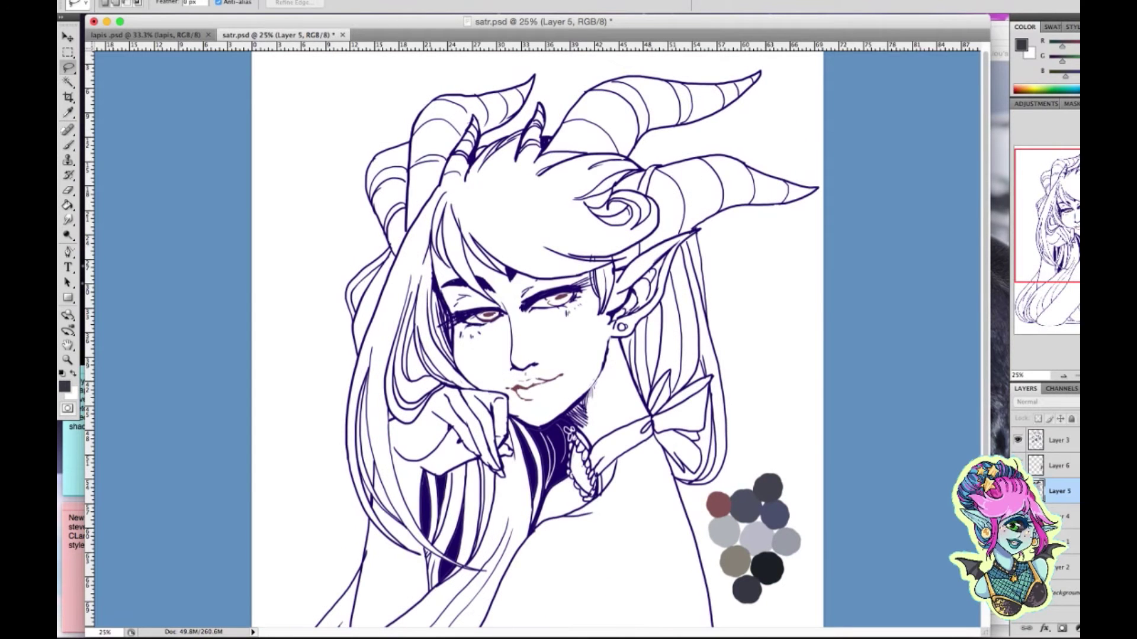
{"action": "key", "text": "super+g"}
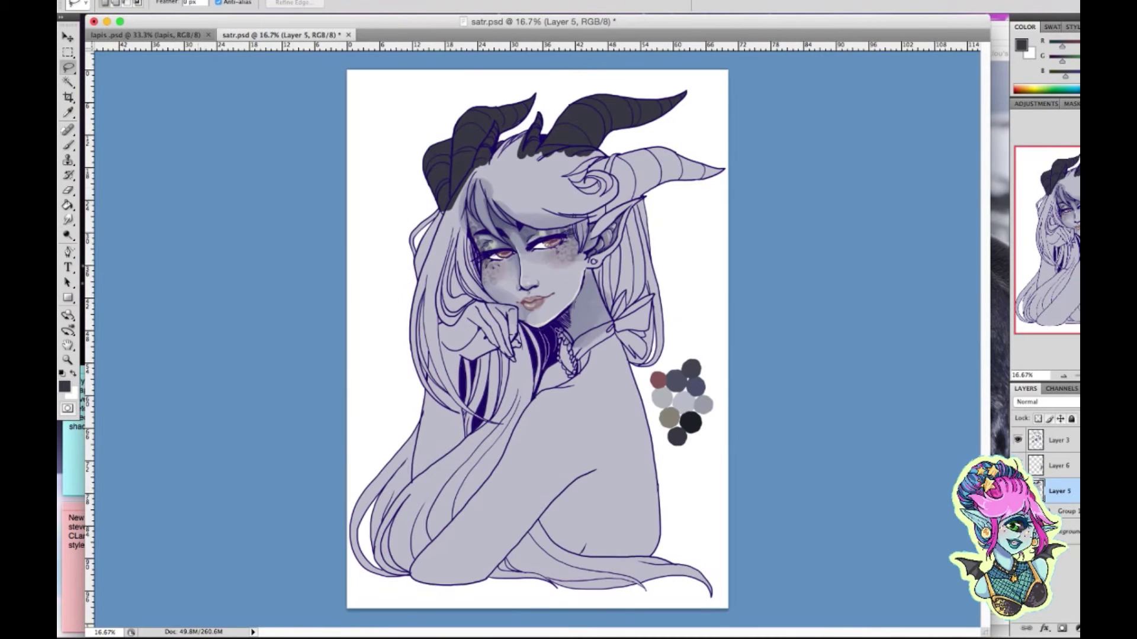
{"action": "key", "text": "b"}
{"action": "mouse_move", "coordinate": [628, 162]}
{"action": "left_mouse_down"}
{"action": "mouse_move", "coordinate": [595, 209]}
{"action": "mouse_move", "coordinate": [648, 188]}
{"action": "mouse_move", "coordinate": [663, 136]}
{"action": "left_mouse_up"}
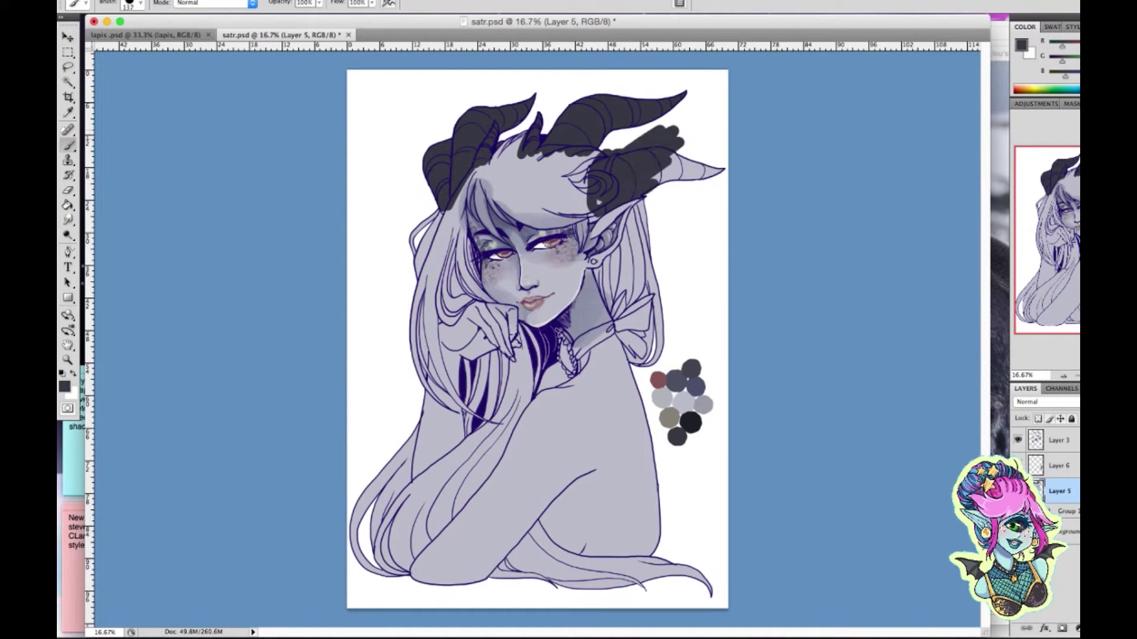
{"action": "key", "text": "ctrl+alt+z"}
{"action": "key", "text": "ctrl+alt+z"}
{"action": "mouse_move", "coordinate": [592, 178]}
{"action": "left_mouse_down"}
{"action": "mouse_move", "coordinate": [646, 154]}
{"action": "mouse_move", "coordinate": [675, 178]}
{"action": "mouse_move", "coordinate": [619, 213]}
{"action": "mouse_move", "coordinate": [645, 190]}
{"action": "mouse_move", "coordinate": [719, 171]}
{"action": "left_mouse_up"}
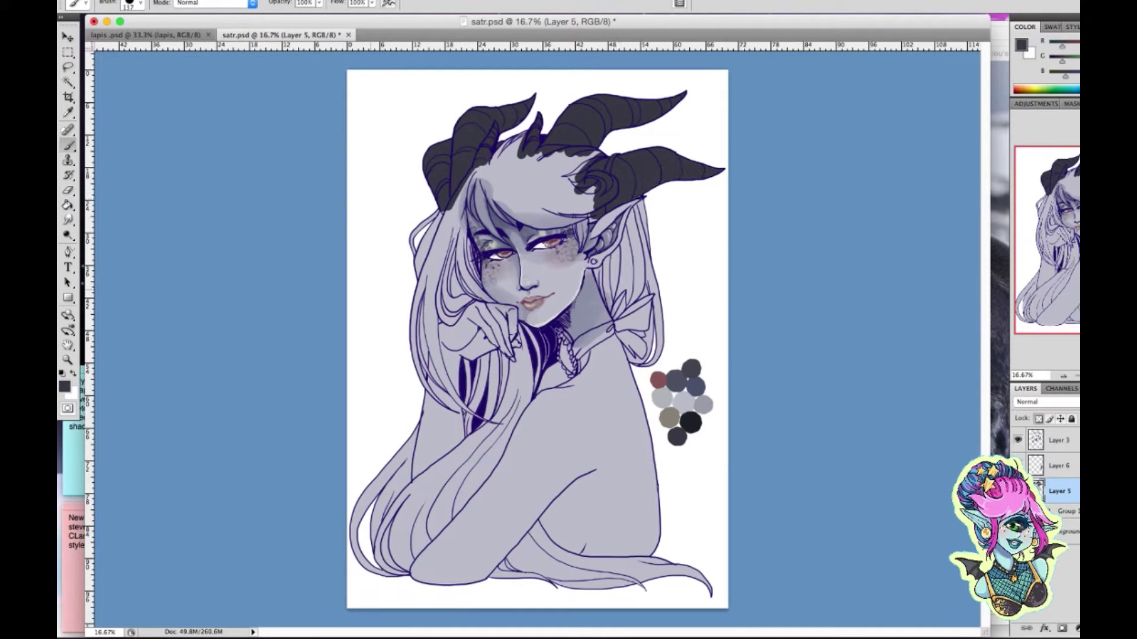
Pick a very pale lavender and cover the whole figure with it on a new layer using a 2500 px brush
{"action": "left_click", "coordinate": [64, 386]}
{"action": "left_click", "coordinate": [733, 223]}
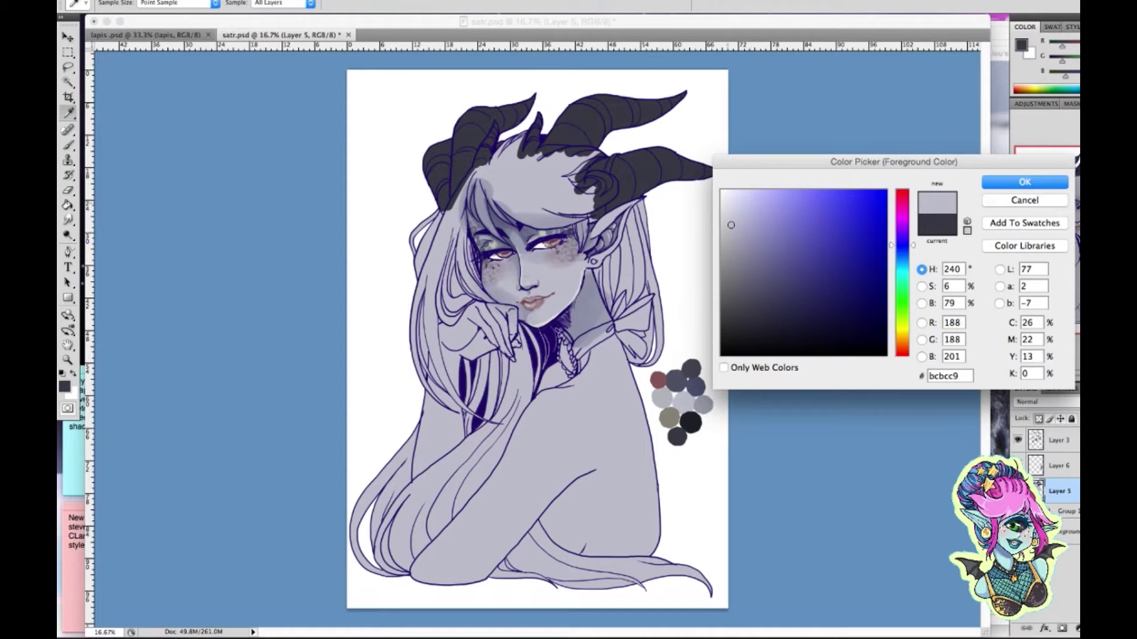
{"action": "key", "text": "Return"}
{"action": "key", "text": "ctrl+shift+n"}
{"action": "key", "text": "Return"}
{"action": "mouse_move", "coordinate": [452, 174]}
{"action": "left_mouse_down"}
{"action": "mouse_move", "coordinate": [414, 272]}
{"action": "mouse_move", "coordinate": [426, 355]}
{"action": "left_mouse_up"}
{"action": "right_click", "coordinate": [527, 290]}
{"action": "left_click_drag", "start_coordinate": [592, 317], "coordinate": [699, 317]}
{"action": "key", "text": "Return"}
{"action": "mouse_move", "coordinate": [491, 201]}
{"action": "left_mouse_down"}
{"action": "mouse_move", "coordinate": [559, 242]}
{"action": "mouse_move", "coordinate": [527, 503]}
{"action": "mouse_move", "coordinate": [533, 159]}
{"action": "mouse_move", "coordinate": [592, 172]}
{"action": "mouse_move", "coordinate": [533, 331]}
{"action": "mouse_move", "coordinate": [627, 491]}
{"action": "left_mouse_up"}
{"action": "left_click", "coordinate": [64, 386]}
{"action": "key", "text": "Escape"}
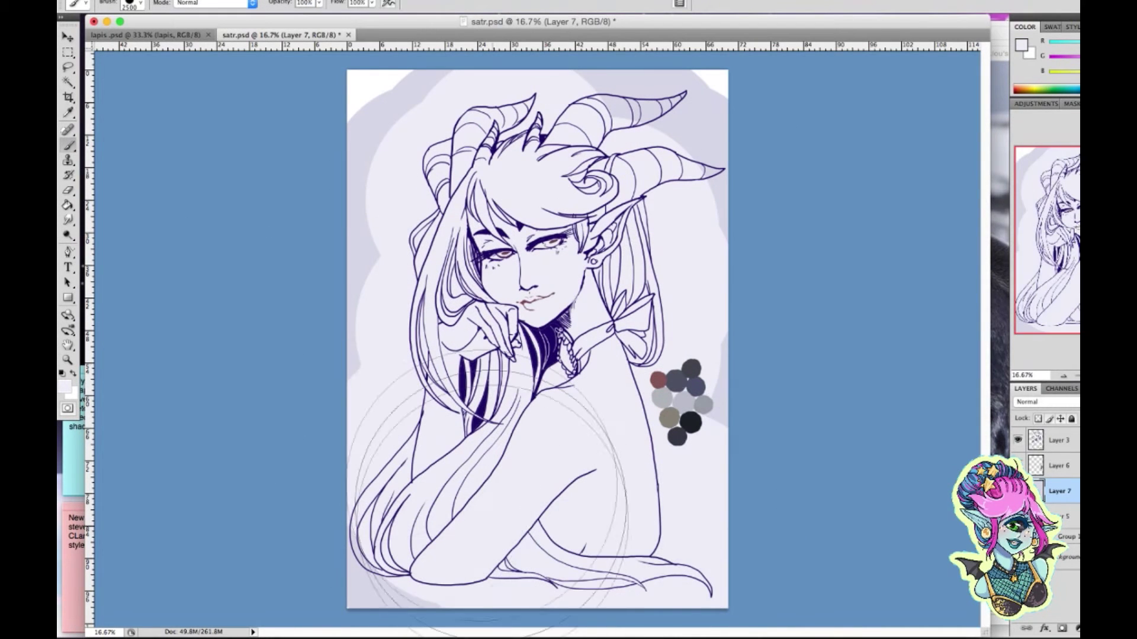
Select the empty area around the figure from Layer 5 and clear the pale lavender there on Layer 7
{"action": "key", "text": "w"}
{"action": "left_click", "coordinate": [1060, 516]}
{"action": "left_click", "coordinate": [711, 267]}
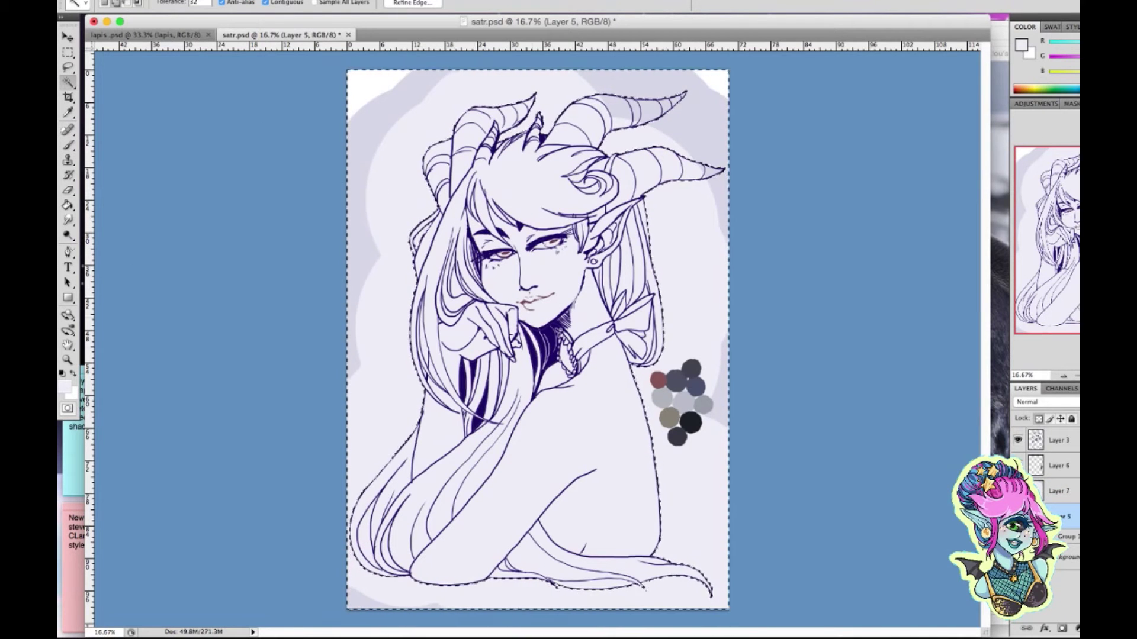
{"action": "left_click", "coordinate": [509, 284]}
{"action": "key", "text": "ctrl+z"}
{"action": "left_click", "coordinate": [1060, 491]}
{"action": "key", "text": "Delete"}
Select the face, body, hand and large horn areas from the Layer 3 line art and clear them on Layer 7
{"action": "left_click", "coordinate": [1060, 440]}
{"action": "left_click", "coordinate": [563, 503]}
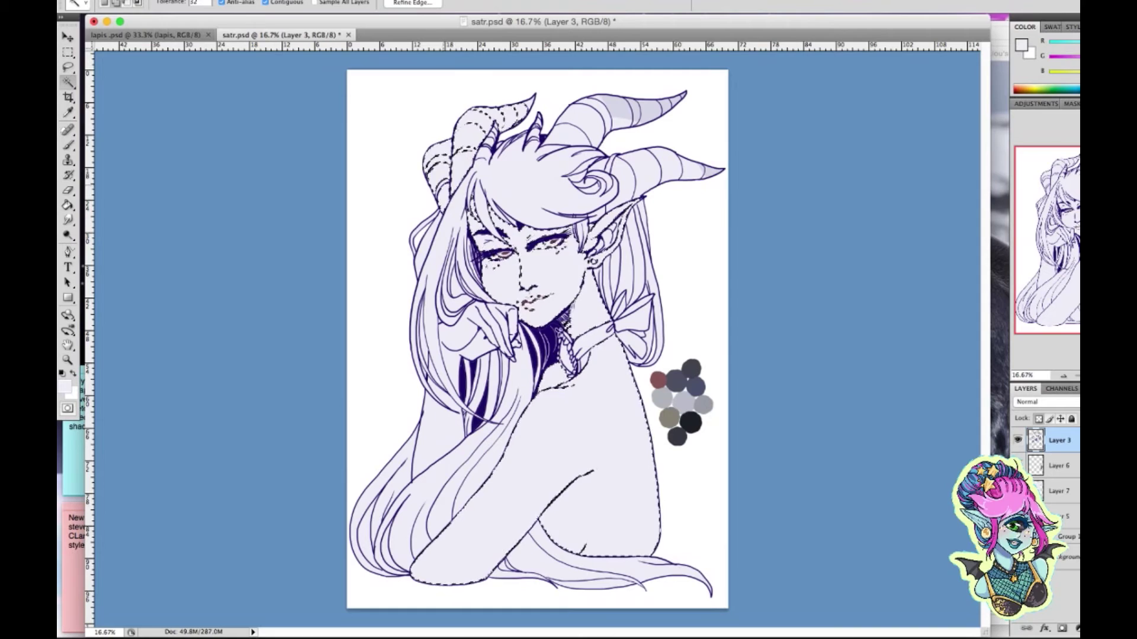
{"action": "left_click", "coordinate": [498, 332], "text": "shift"}
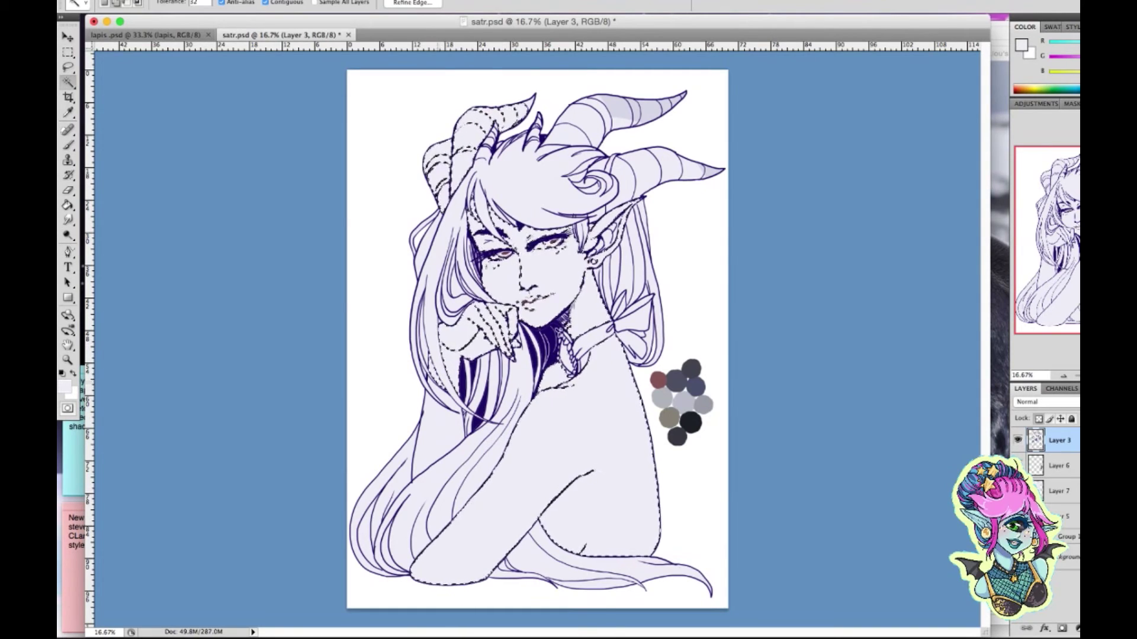
{"action": "left_click", "coordinate": [663, 174], "text": "shift"}
{"action": "left_click", "coordinate": [622, 116], "text": "shift"}
{"action": "left_click", "coordinate": [1060, 491]}
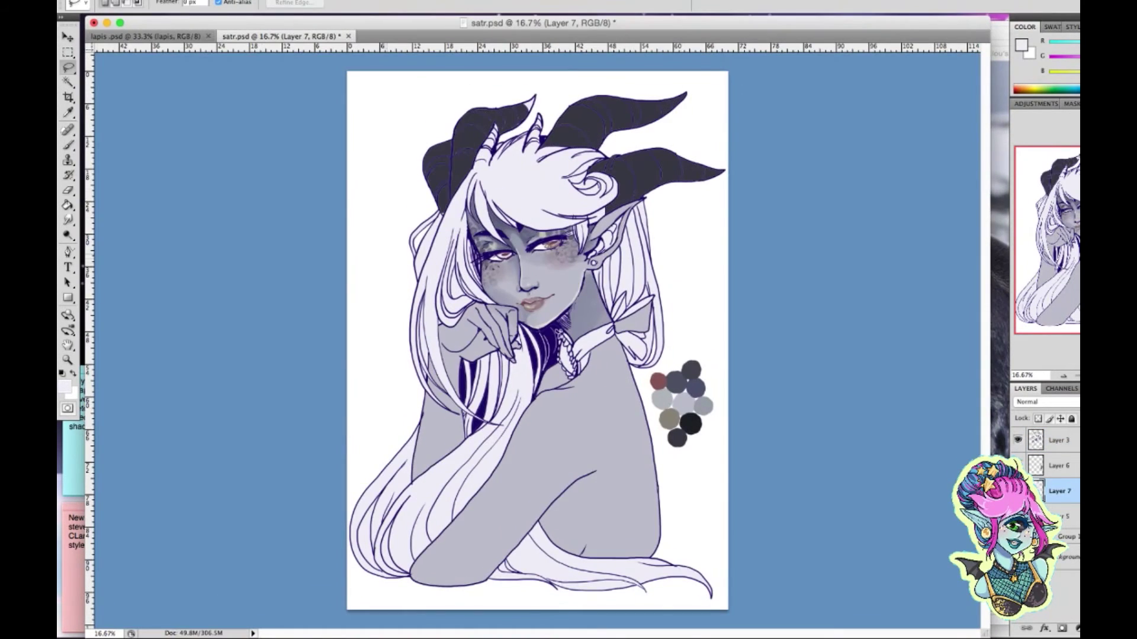
Set the eraser to a 19 px brush and save the document
{"action": "key", "text": "z"}
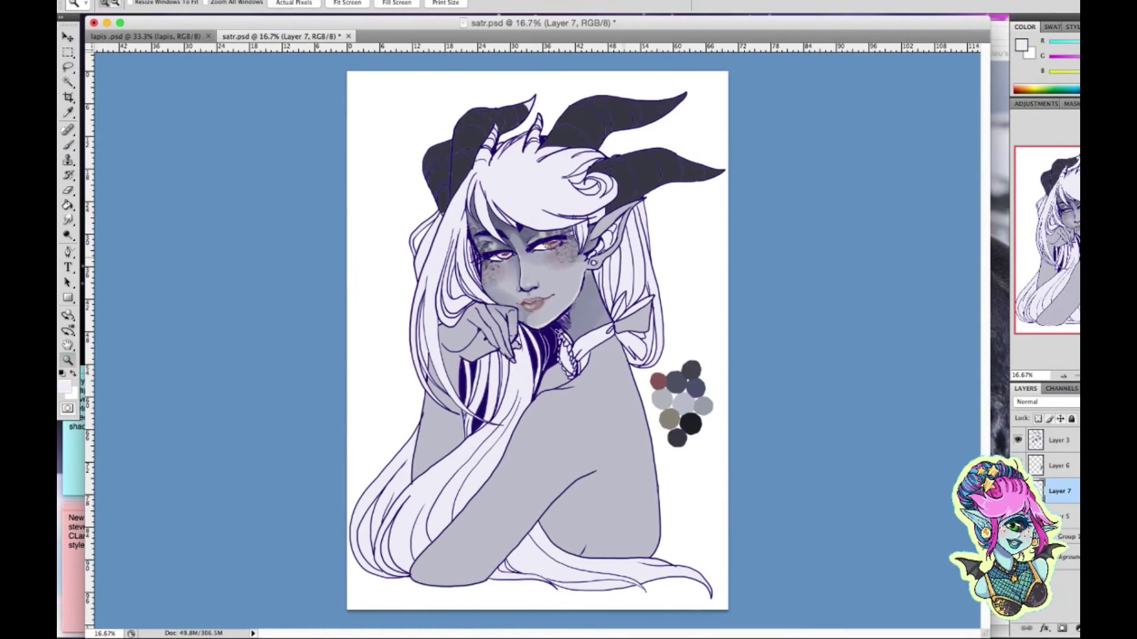
{"action": "left_click", "coordinate": [537, 260]}
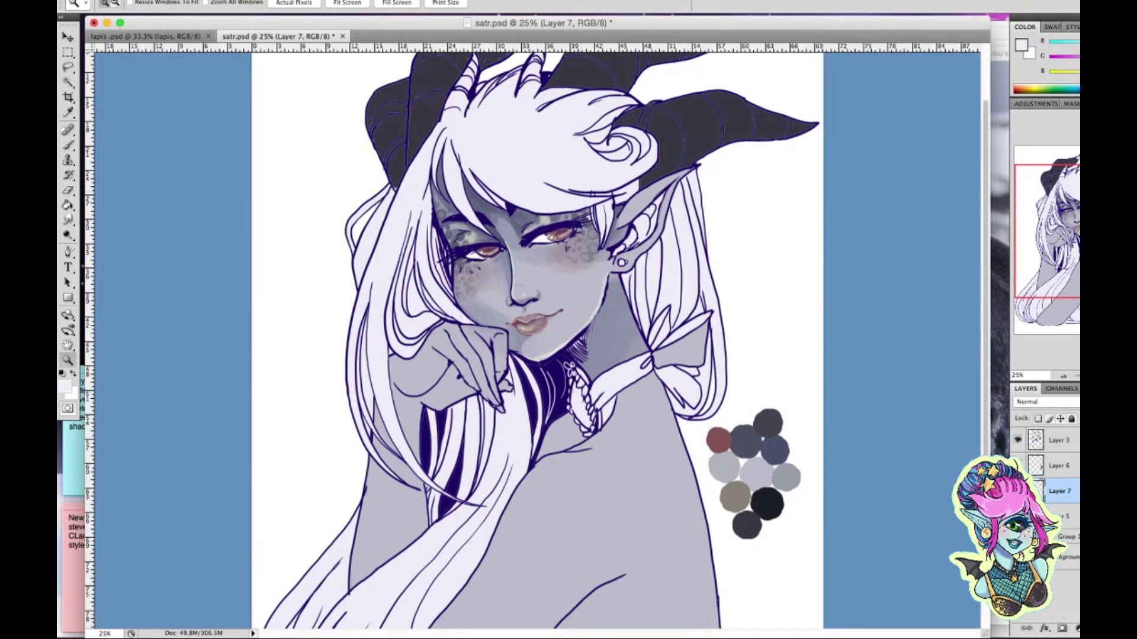
{"action": "key", "text": "e"}
{"action": "right_click", "coordinate": [641, 185]}
{"action": "left_click", "coordinate": [766, 283]}
{"action": "key", "text": "Return"}
{"action": "left_click", "coordinate": [152, 0]}
{"action": "left_click", "coordinate": [172, 117]}
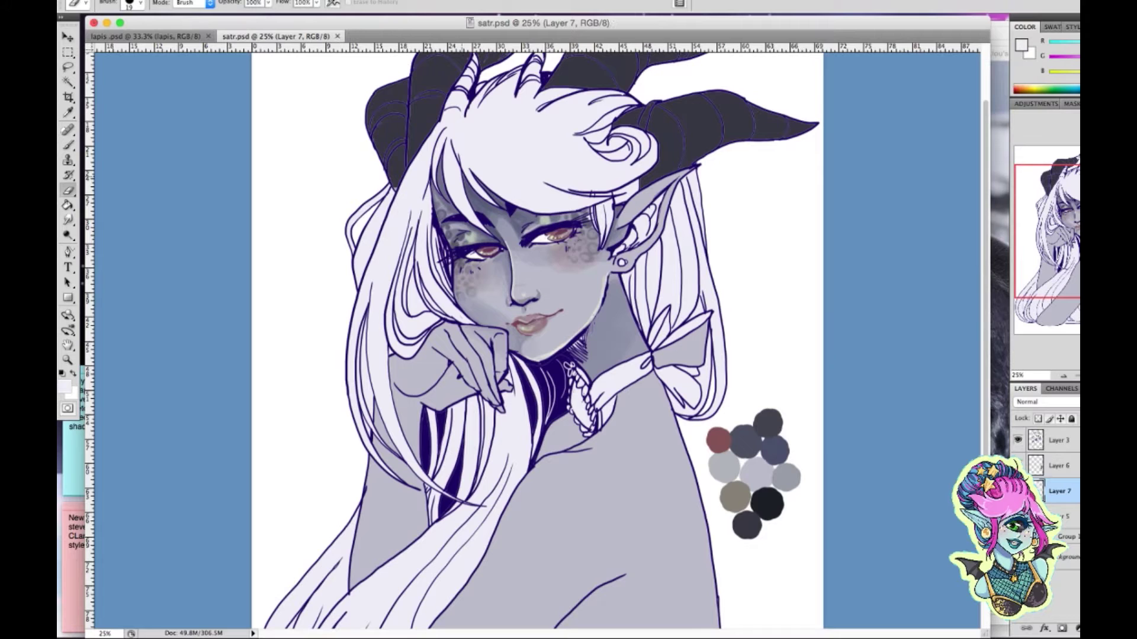
Hide the Layer 3 line art and erase the leftover pale lavender lines from the hand, large horns and ear
{"action": "left_click", "coordinate": [1017, 440]}
{"action": "right_click", "coordinate": [587, 311]}
{"action": "key", "text": "Return"}
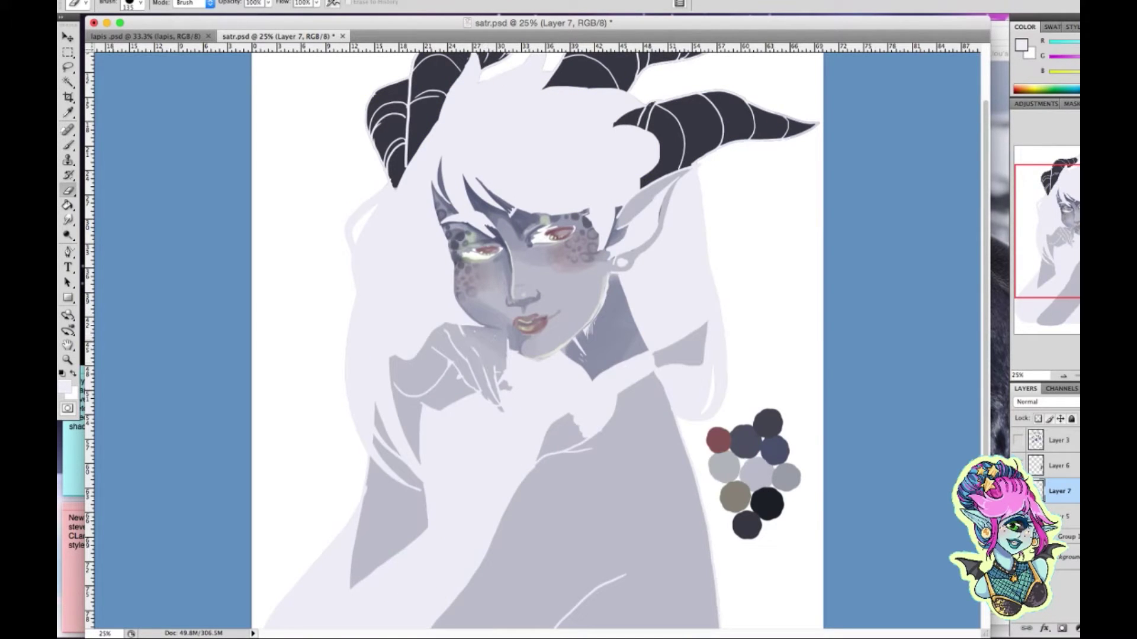
{"action": "left_click_drag", "start_coordinate": [453, 361], "coordinate": [476, 381]}
{"action": "mouse_move", "coordinate": [411, 80]}
{"action": "left_mouse_down"}
{"action": "mouse_move", "coordinate": [393, 118]}
{"action": "mouse_move", "coordinate": [385, 160]}
{"action": "left_mouse_up"}
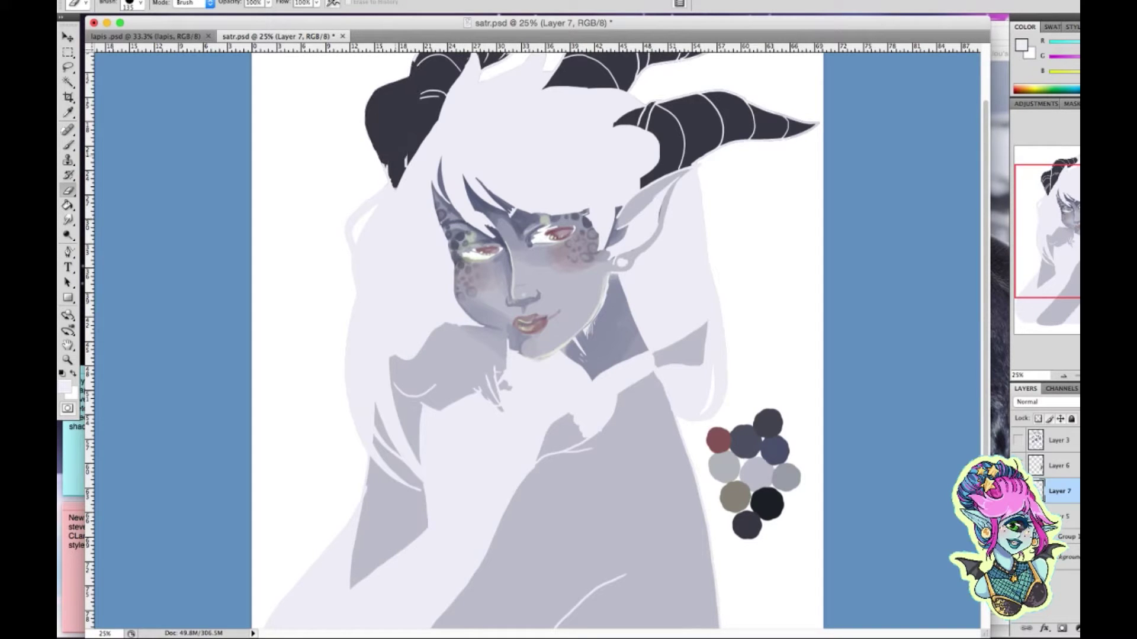
{"action": "mouse_move", "coordinate": [663, 98]}
{"action": "left_mouse_down"}
{"action": "mouse_move", "coordinate": [752, 127]}
{"action": "mouse_move", "coordinate": [817, 126]}
{"action": "left_mouse_up"}
{"action": "mouse_move", "coordinate": [681, 172]}
{"action": "left_mouse_down"}
{"action": "mouse_move", "coordinate": [628, 234]}
{"action": "mouse_move", "coordinate": [618, 269]}
{"action": "left_mouse_up"}
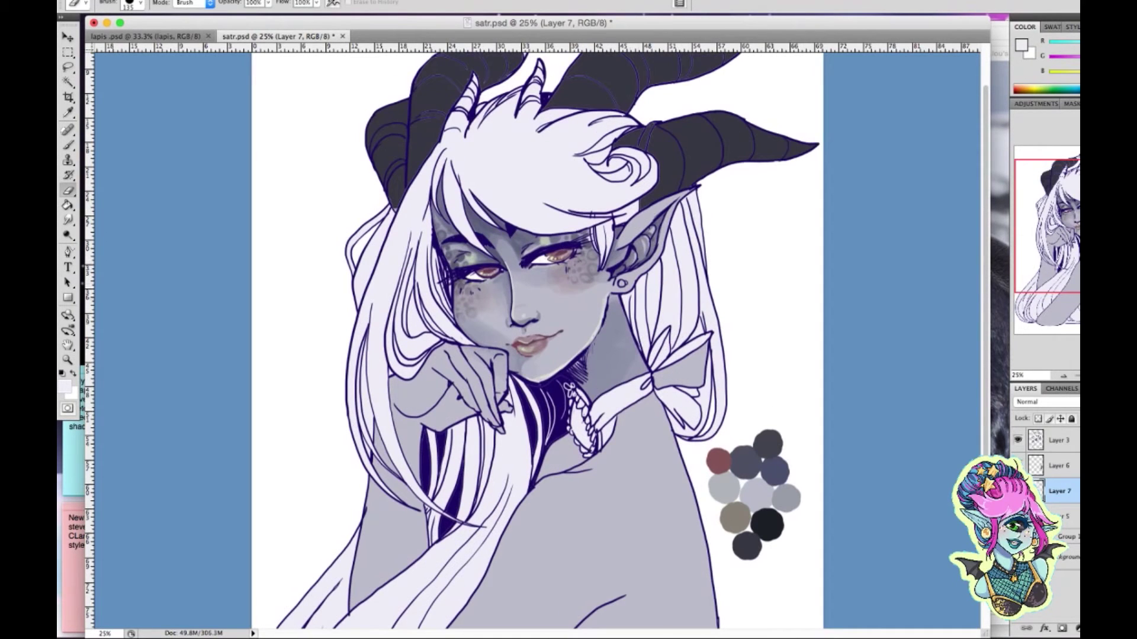
Erase the pale lavender from the choker's ribbon and lace at the neck on Layer 7
{"action": "left_click_drag", "start_coordinate": [634, 382], "coordinate": [574, 455]}
{"action": "left_click_drag", "start_coordinate": [586, 414], "coordinate": [565, 385]}
{"action": "right_click", "coordinate": [690, 307]}
{"action": "left_click", "coordinate": [753, 466]}
{"action": "key", "text": "Return"}
Fill the Background layer with solid black
{"action": "key", "text": "super+minus"}
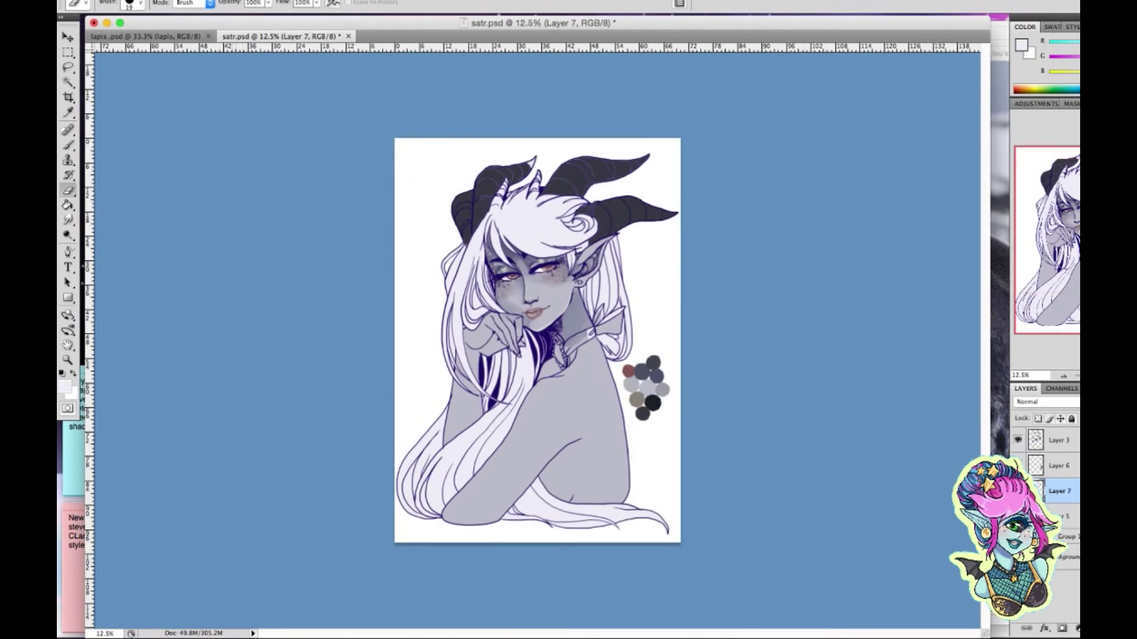
{"action": "left_click", "coordinate": [1060, 557]}
{"action": "key", "text": "super+shift+n"}
{"action": "key", "text": "Escape"}
{"action": "key", "text": "i"}
{"action": "left_click", "coordinate": [64, 386]}
{"action": "key", "text": "Return"}
{"action": "key", "text": "alt+BackSpace"}
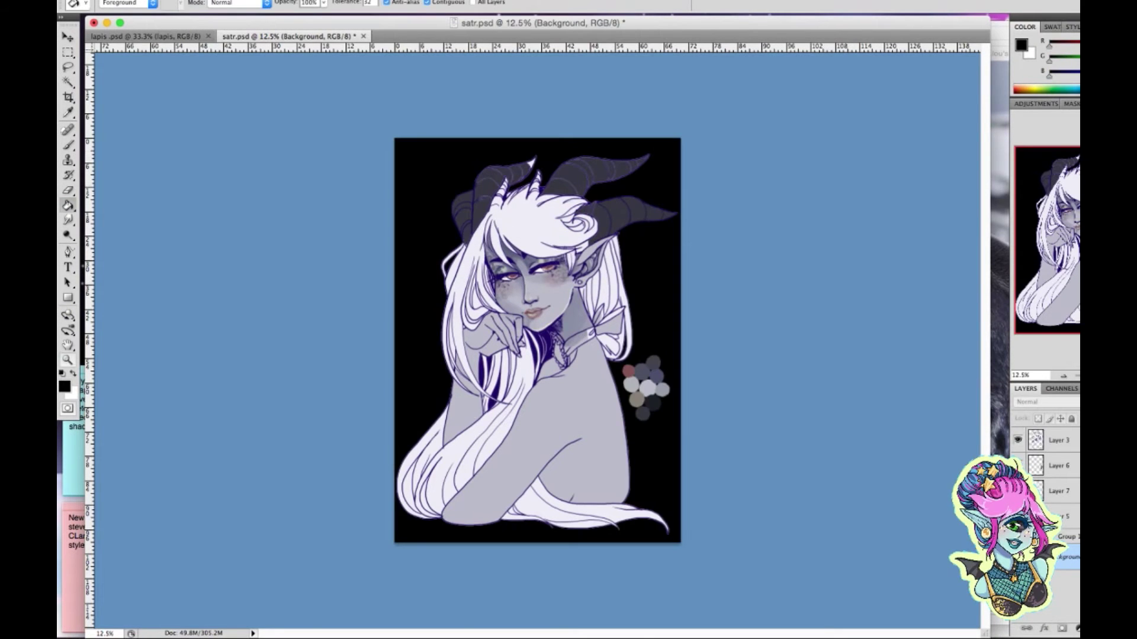
Erase the pale lavender from the two small forehead horns on Layer 7 with a soft eraser
{"action": "key", "text": "z"}
{"action": "key", "text": "super+plus"}
{"action": "left_click", "coordinate": [1060, 490]}
{"action": "key", "text": "e"}
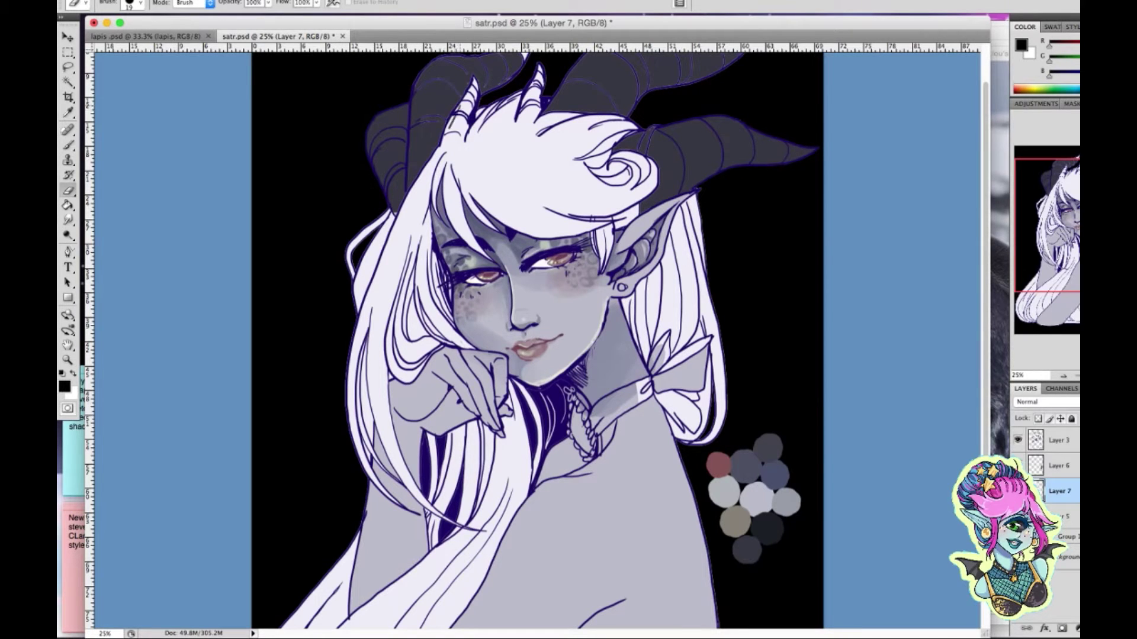
{"action": "right_click", "coordinate": [458, 113]}
{"action": "double_click", "coordinate": [523, 270]}
{"action": "mouse_move", "coordinate": [461, 118]}
{"action": "left_mouse_down"}
{"action": "mouse_move", "coordinate": [453, 137]}
{"action": "mouse_move", "coordinate": [468, 83]}
{"action": "left_mouse_up"}
{"action": "left_click_drag", "start_coordinate": [529, 113], "coordinate": [539, 71]}
Enlarge the eraser and clear the remaining pale lavender from the tips of the two upper horns
{"action": "scroll", "coordinate": [533, 178], "scroll_direction": "up", "scroll_amount": 3}
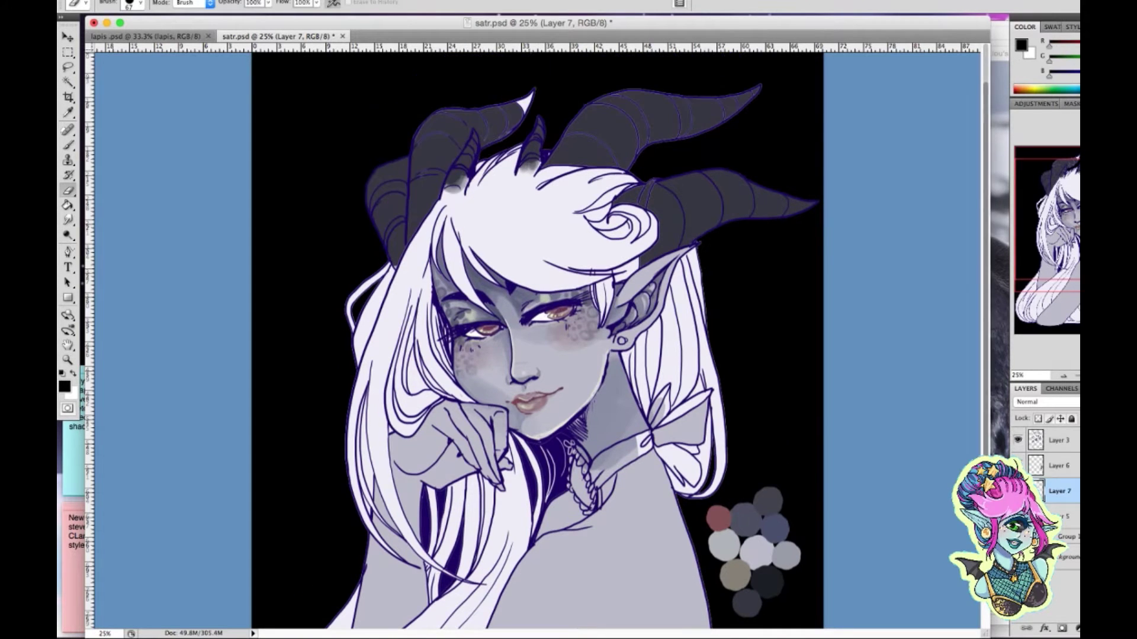
{"action": "right_click", "coordinate": [634, 119]}
{"action": "left_click_drag", "start_coordinate": [687, 140], "coordinate": [710, 139]}
{"action": "key", "text": "Return"}
{"action": "mouse_move", "coordinate": [530, 115]}
{"action": "left_mouse_down"}
{"action": "mouse_move", "coordinate": [521, 89]}
{"action": "mouse_move", "coordinate": [433, 137]}
{"action": "left_mouse_up"}
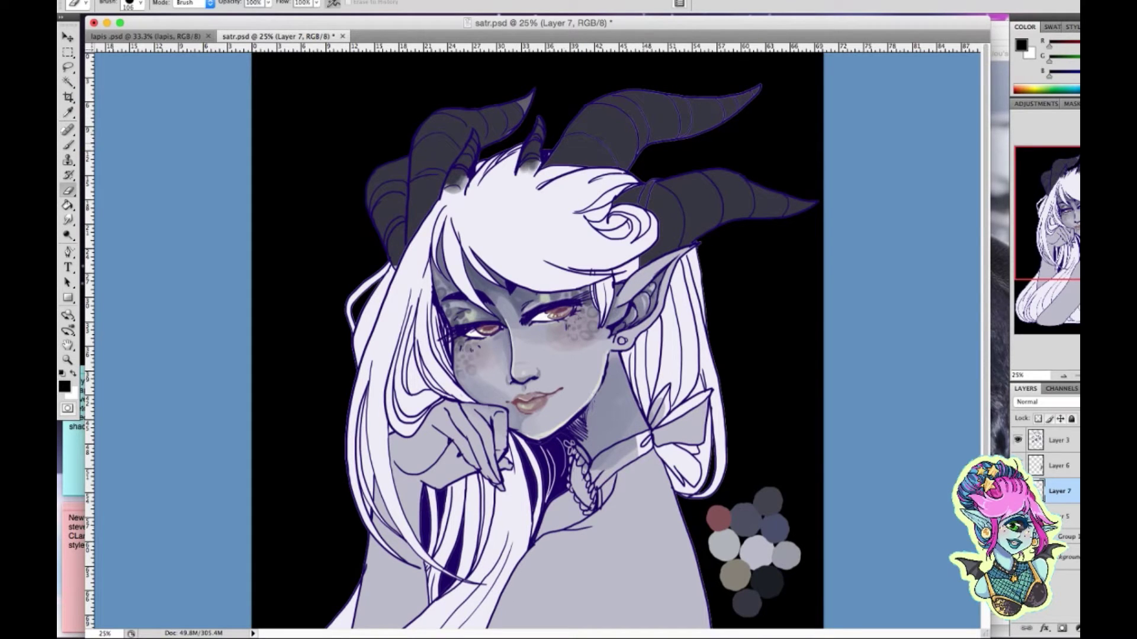
{"action": "left_click_drag", "start_coordinate": [758, 87], "coordinate": [737, 106]}
Erase the gap inside the hair curl with a 19 px eraser and touch up the curl's edge in pale lavender
{"action": "right_click", "coordinate": [775, 300]}
{"action": "left_click", "coordinate": [897, 396]}
{"action": "key", "text": "Return"}
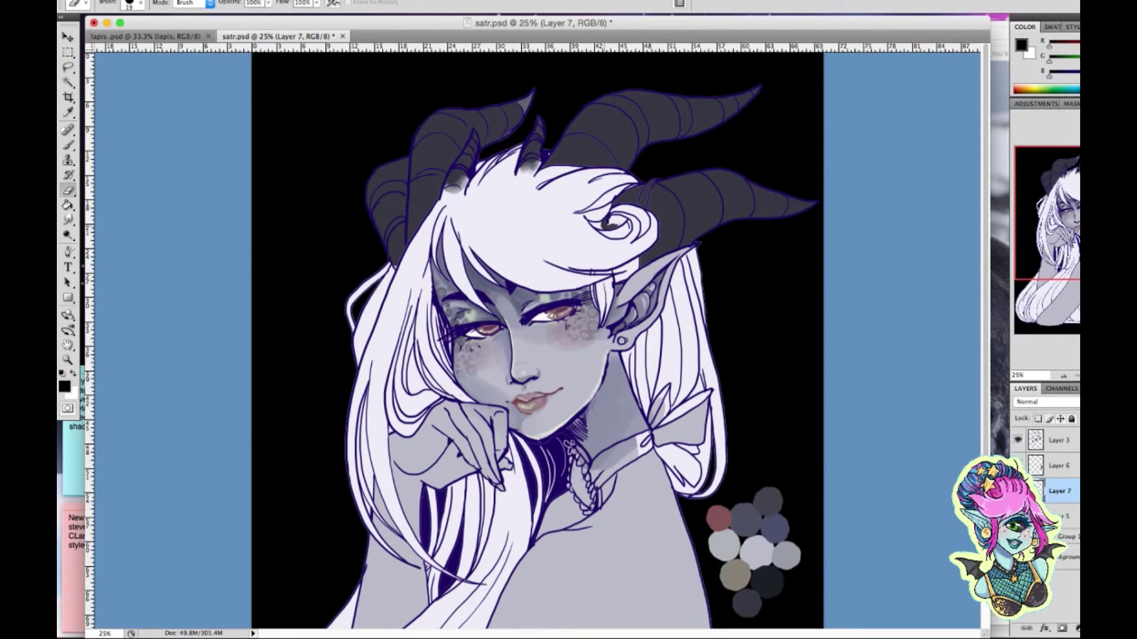
{"action": "left_click_drag", "start_coordinate": [621, 219], "coordinate": [603, 227]}
{"action": "key", "text": "b"}
{"action": "right_click", "coordinate": [609, 249]}
{"action": "key", "text": "Escape"}
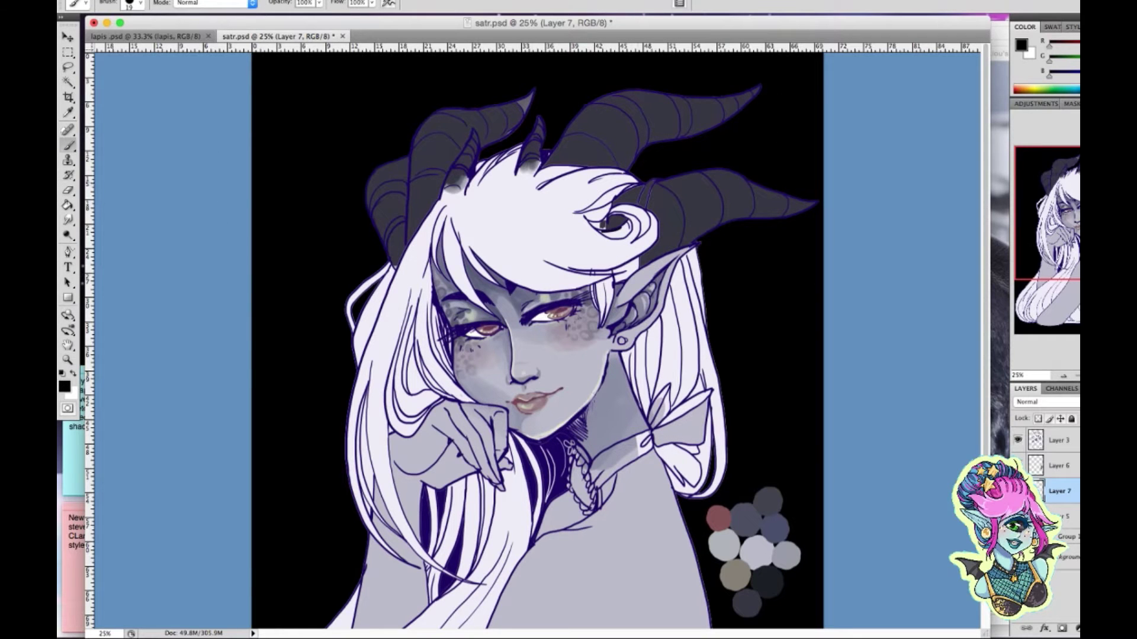
{"action": "left_click", "coordinate": [64, 386]}
{"action": "key", "text": "Return"}
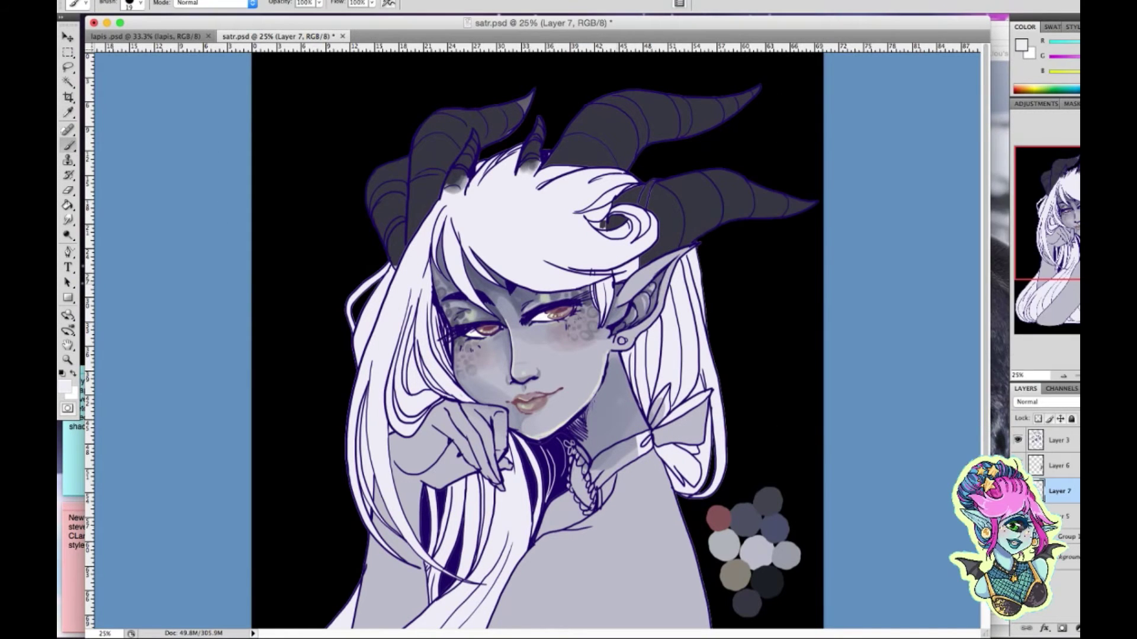
{"action": "key", "text": "super+equal"}
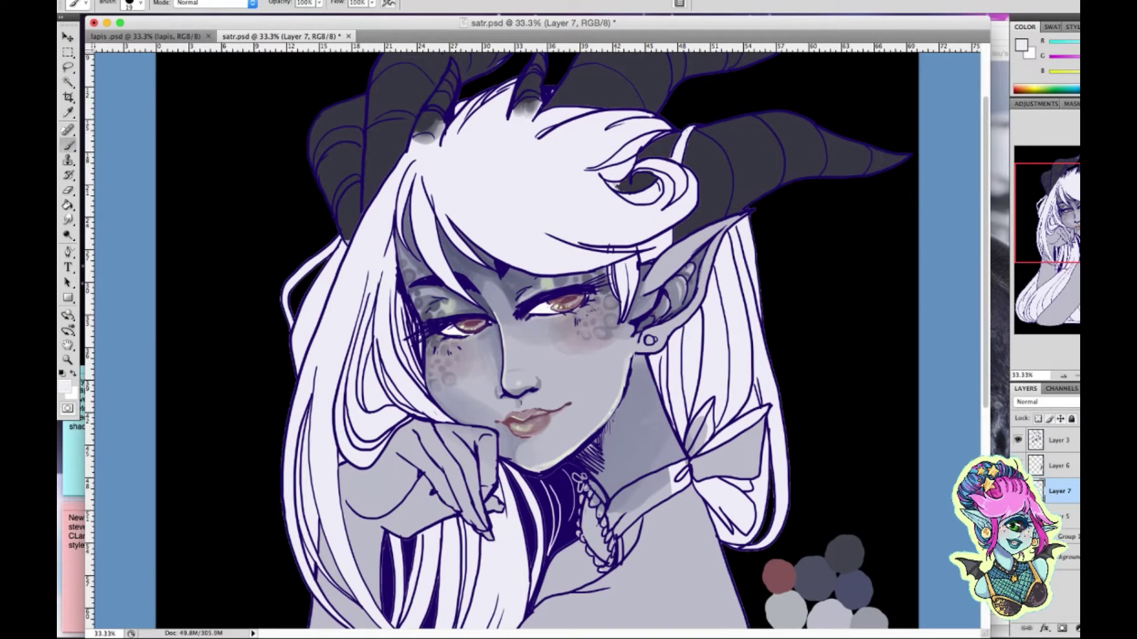
{"action": "left_click_drag", "start_coordinate": [626, 188], "coordinate": [610, 185]}
Clear the pale lavender from the choker's ribbon and the loops of its bow behind the neck
{"action": "mouse_move", "coordinate": [670, 491]}
{"action": "left_mouse_down"}
{"action": "mouse_move", "coordinate": [709, 402]}
{"action": "mouse_move", "coordinate": [713, 447]}
{"action": "mouse_move", "coordinate": [752, 414]}
{"action": "left_mouse_up"}
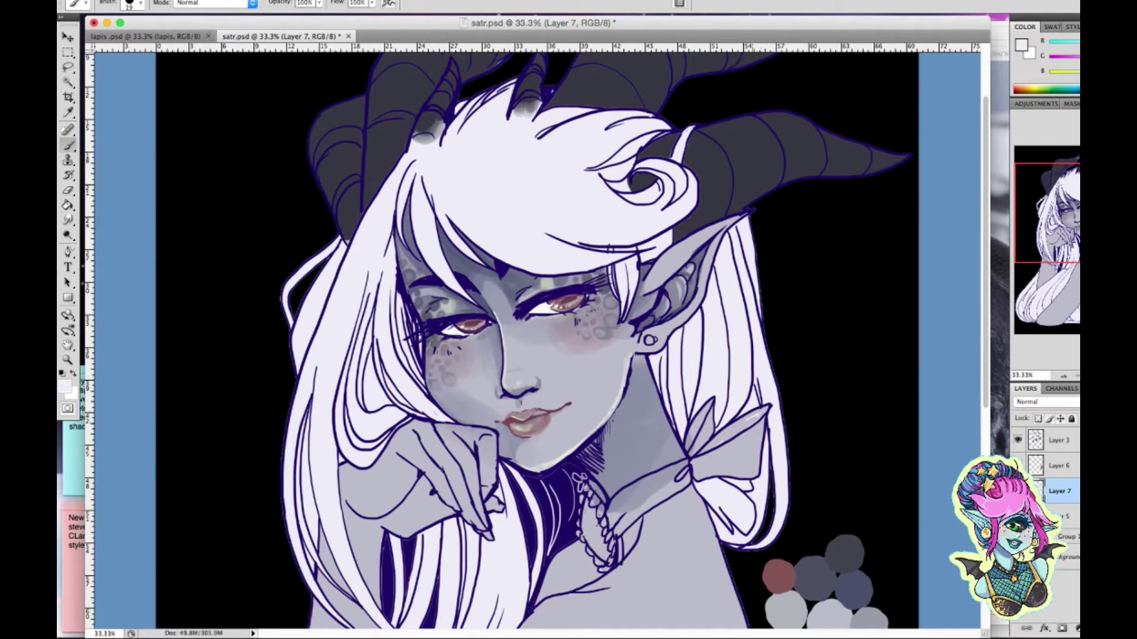
{"action": "left_click_drag", "start_coordinate": [697, 484], "coordinate": [721, 510]}
{"action": "mouse_move", "coordinate": [719, 527]}
{"action": "left_mouse_down"}
{"action": "mouse_move", "coordinate": [740, 482]}
{"action": "mouse_move", "coordinate": [746, 504]}
{"action": "left_mouse_up"}
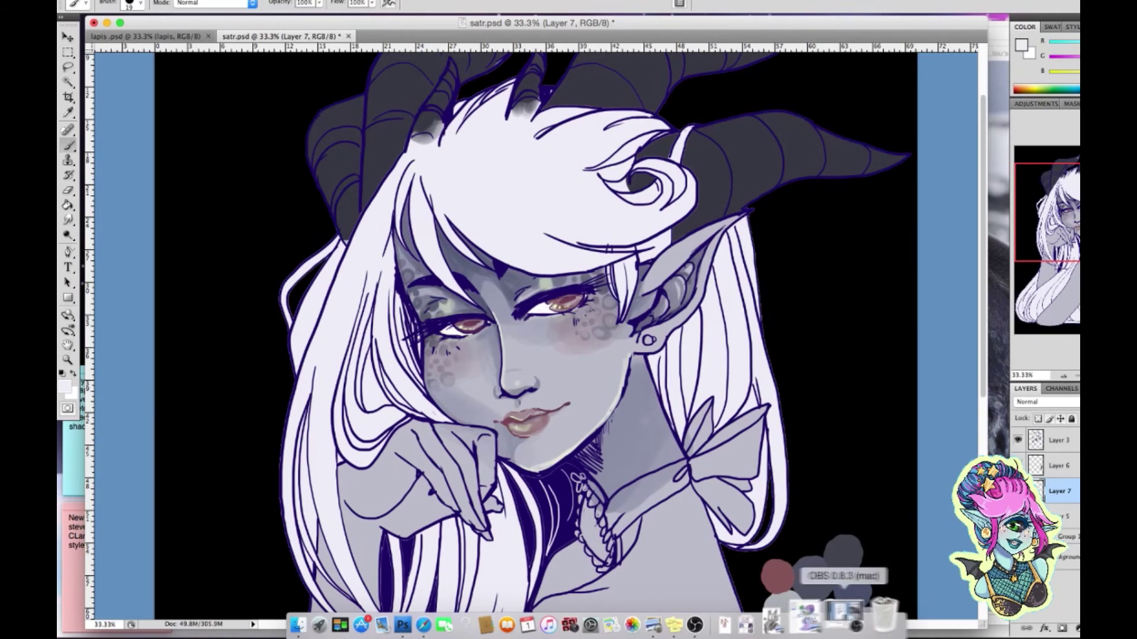
{"action": "left_click", "coordinate": [812, 625]}
{"action": "key", "text": "super+h"}
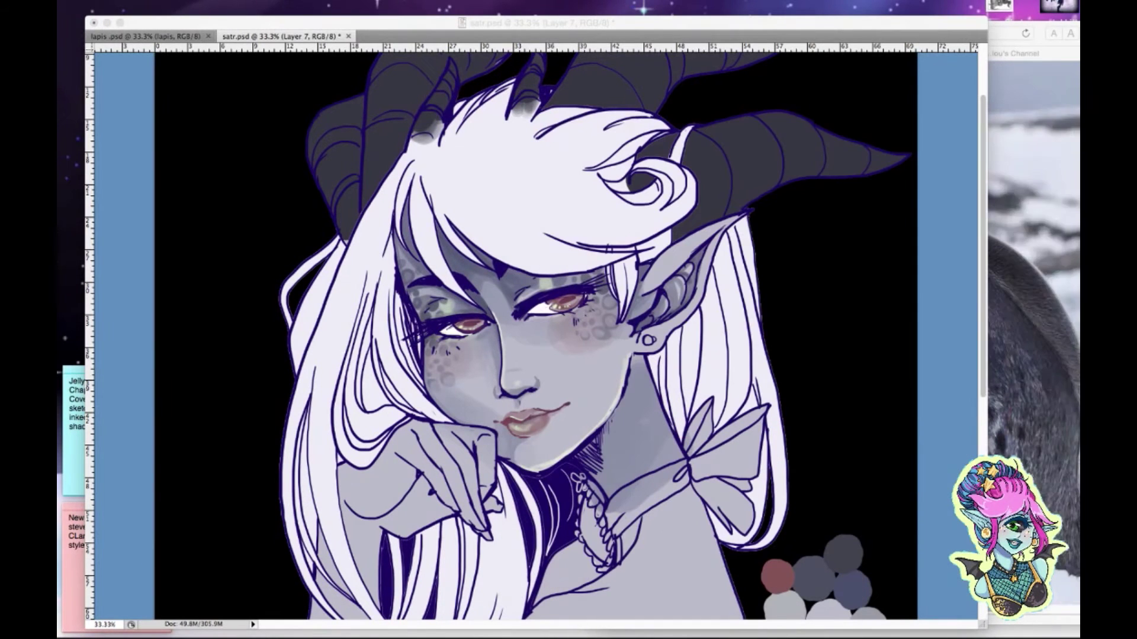
Rename Layer 7 as hair and Layer 5 as bottom skin
{"action": "double_click", "coordinate": [1059, 490]}
{"action": "type", "text": "hair"}
{"action": "key", "text": "Tab"}
{"action": "type", "text": "skin"}
{"action": "key", "text": "Return"}
Pick a slate blue-grey and try filling a lassoed shadow shape across the forehead on a new layer
{"action": "key", "text": "i"}
{"action": "key", "text": "super+plus"}
{"action": "left_click", "coordinate": [63, 386]}
{"action": "key", "text": "Return"}
{"action": "key", "text": "super+shift+alt+n"}
{"action": "key", "text": "l"}
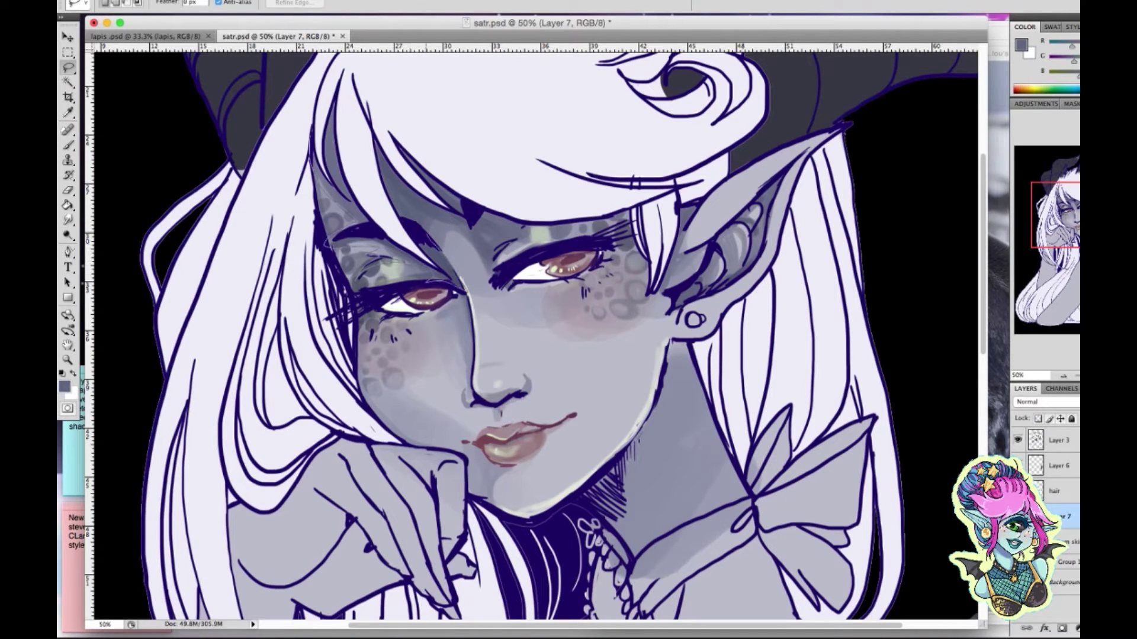
{"action": "left_click_drag", "start_coordinate": [530, 223], "coordinate": [305, 131]}
{"action": "key", "text": "g"}
{"action": "key", "text": "l"}
{"action": "key", "text": "super+d"}
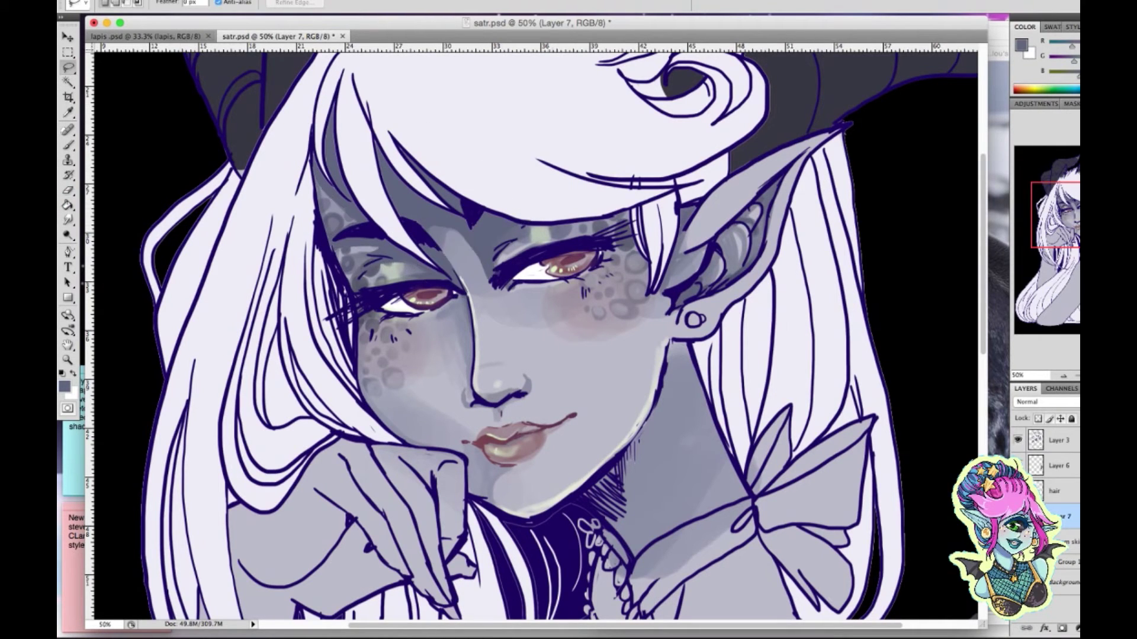
Try shading the cheek, brow, eyelids and ear with slate blue-grey on the new layer, using a 96 px brush for the larger areas
{"action": "key", "text": "Delete"}
{"action": "key", "text": "b"}
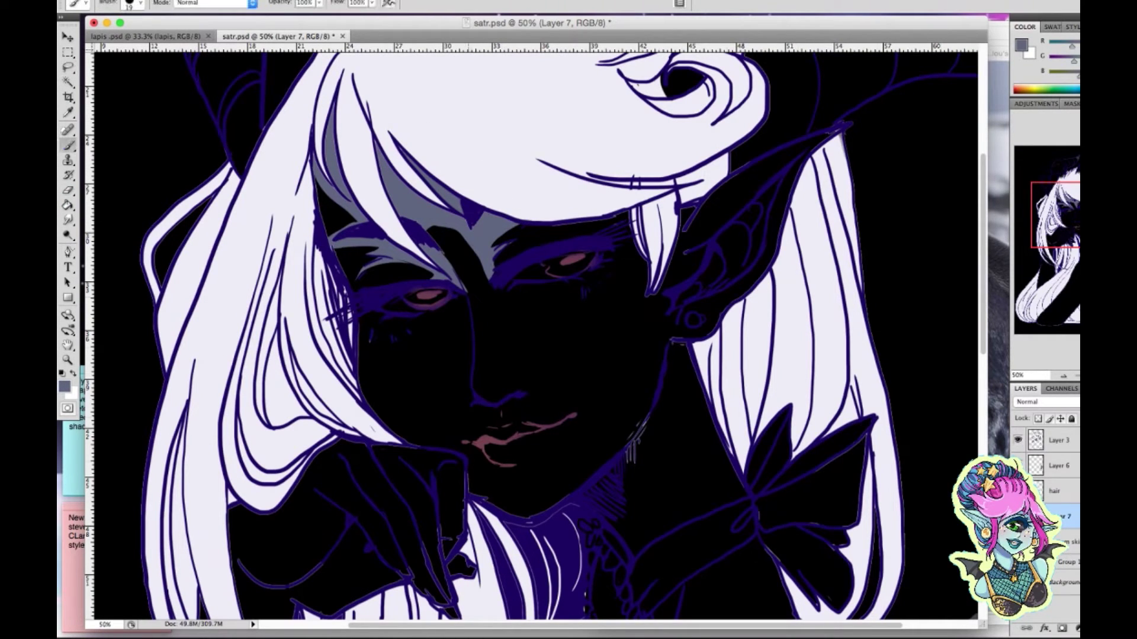
{"action": "mouse_move", "coordinate": [361, 302]}
{"action": "left_mouse_down"}
{"action": "mouse_move", "coordinate": [361, 338]}
{"action": "mouse_move", "coordinate": [378, 320]}
{"action": "mouse_move", "coordinate": [364, 388]}
{"action": "left_mouse_up"}
{"action": "mouse_move", "coordinate": [361, 343]}
{"action": "left_mouse_down"}
{"action": "mouse_move", "coordinate": [384, 422]}
{"action": "mouse_move", "coordinate": [433, 447]}
{"action": "left_mouse_up"}
{"action": "right_click", "coordinate": [558, 366]}
{"action": "left_click_drag", "start_coordinate": [592, 385], "coordinate": [669, 382]}
{"action": "key", "text": "Return"}
{"action": "mouse_move", "coordinate": [391, 273]}
{"action": "left_mouse_down"}
{"action": "mouse_move", "coordinate": [429, 275]}
{"action": "mouse_move", "coordinate": [373, 268]}
{"action": "mouse_move", "coordinate": [332, 207]}
{"action": "mouse_move", "coordinate": [338, 231]}
{"action": "left_mouse_up"}
{"action": "mouse_move", "coordinate": [433, 231]}
{"action": "left_mouse_down"}
{"action": "mouse_move", "coordinate": [482, 285]}
{"action": "mouse_move", "coordinate": [508, 233]}
{"action": "mouse_move", "coordinate": [624, 224]}
{"action": "mouse_move", "coordinate": [646, 287]}
{"action": "mouse_move", "coordinate": [547, 272]}
{"action": "mouse_move", "coordinate": [566, 263]}
{"action": "mouse_move", "coordinate": [579, 288]}
{"action": "mouse_move", "coordinate": [656, 297]}
{"action": "mouse_move", "coordinate": [733, 243]}
{"action": "mouse_move", "coordinate": [805, 154]}
{"action": "left_mouse_up"}
{"action": "mouse_move", "coordinate": [680, 278]}
{"action": "left_mouse_down"}
{"action": "mouse_move", "coordinate": [692, 213]}
{"action": "mouse_move", "coordinate": [740, 195]}
{"action": "left_mouse_up"}
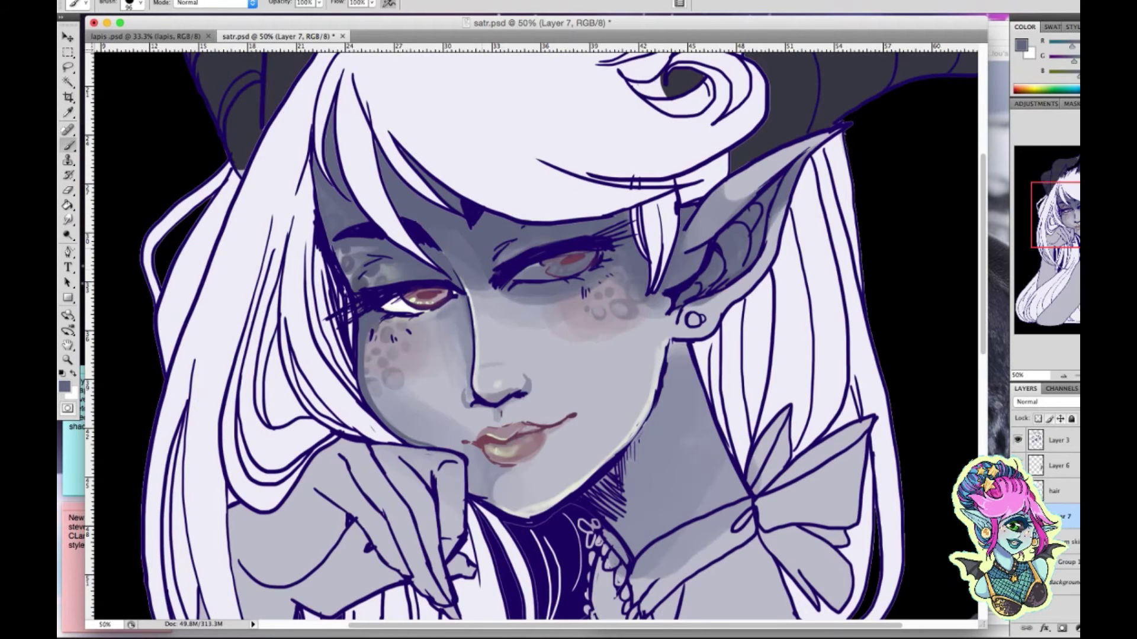
{"action": "mouse_move", "coordinate": [384, 278]}
{"action": "left_mouse_down"}
{"action": "mouse_move", "coordinate": [444, 308]}
{"action": "mouse_move", "coordinate": [462, 302]}
{"action": "mouse_move", "coordinate": [456, 403]}
{"action": "mouse_move", "coordinate": [403, 420]}
{"action": "left_mouse_up"}
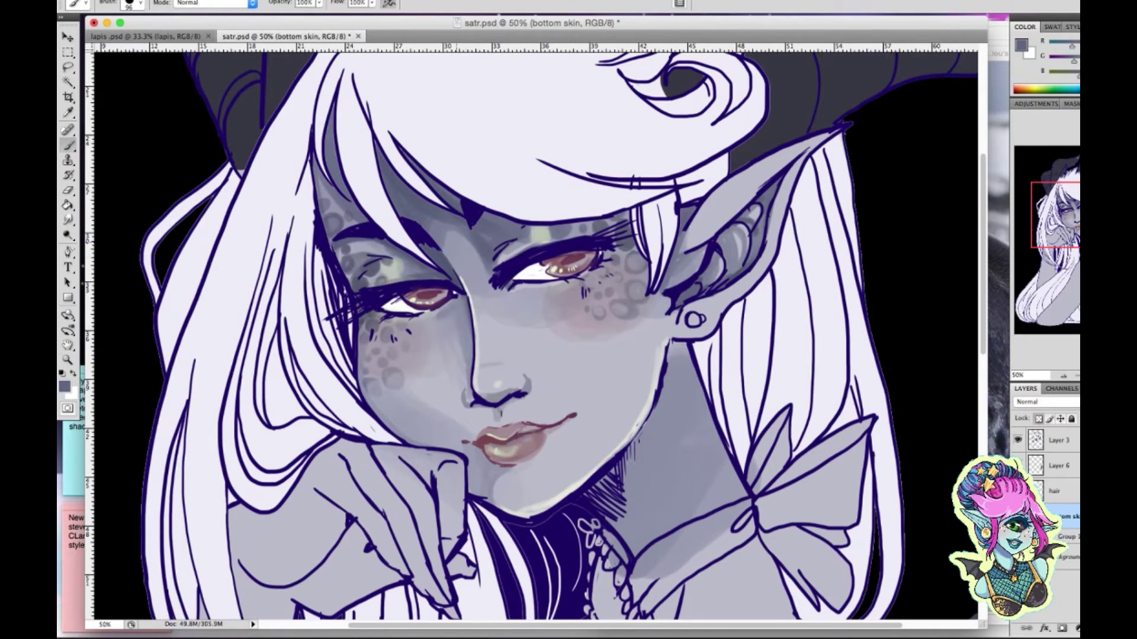
Shade along the side of the nose on the bottom skin layer with slate blue-grey and a 19 px brush
{"action": "right_click", "coordinate": [541, 264]}
{"action": "key", "text": "Return"}
{"action": "left_click_drag", "start_coordinate": [472, 362], "coordinate": [467, 394]}
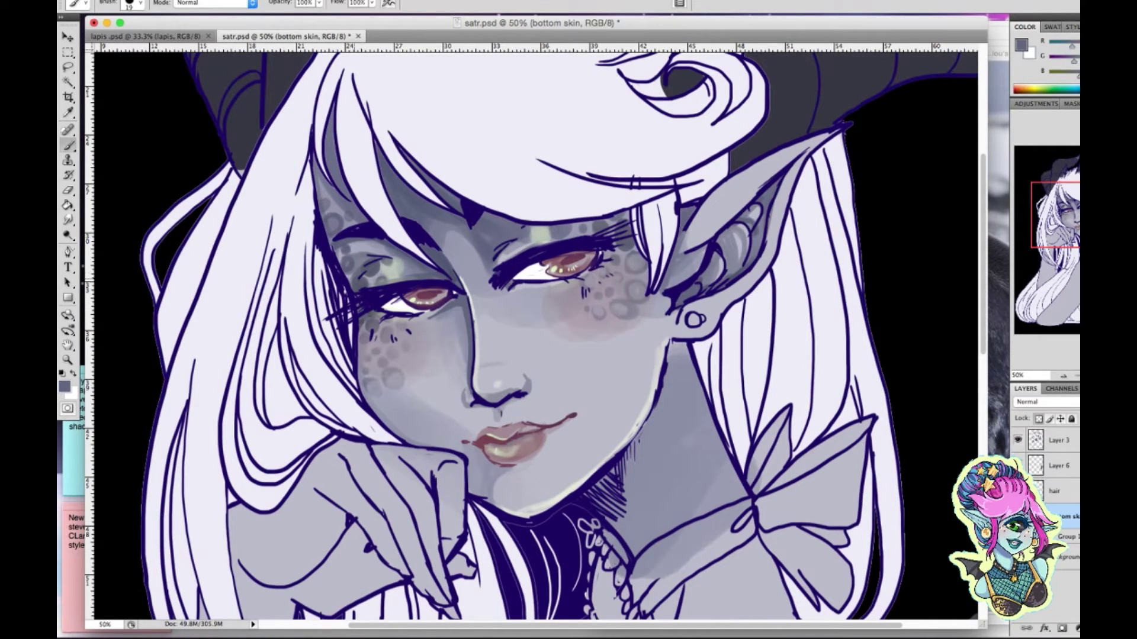
Pick a dark charcoal blue and recolour the Layer 3 line art along the face's hair-side contour
{"action": "left_click", "coordinate": [64, 387]}
{"action": "left_click", "coordinate": [776, 302]}
{"action": "left_click", "coordinate": [1025, 180]}
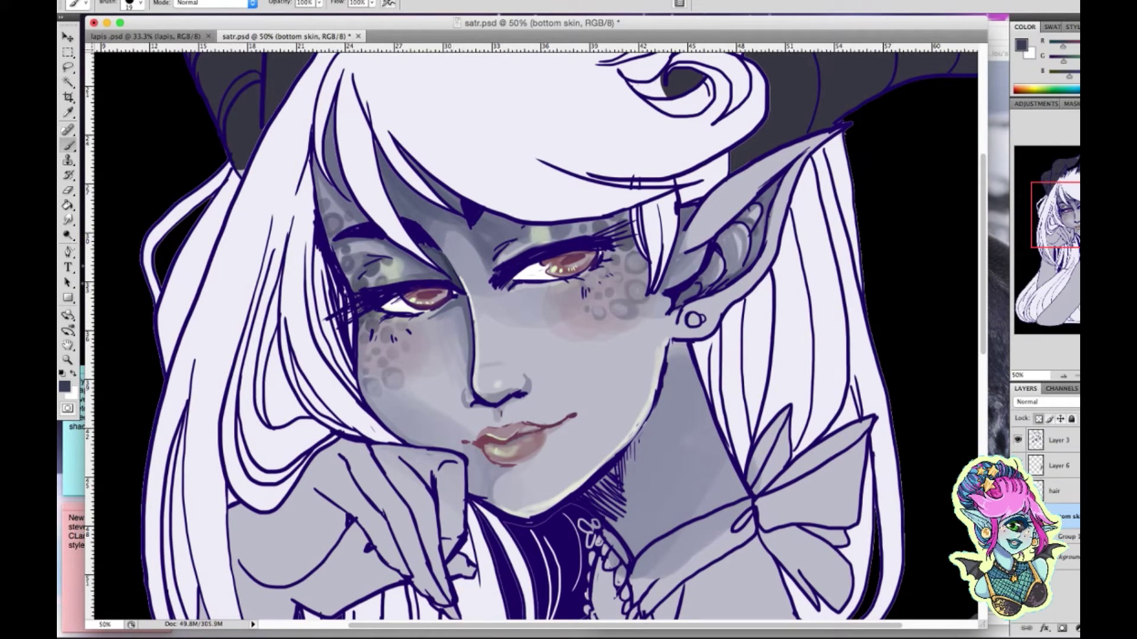
{"action": "key", "text": "alt+bracketright"}
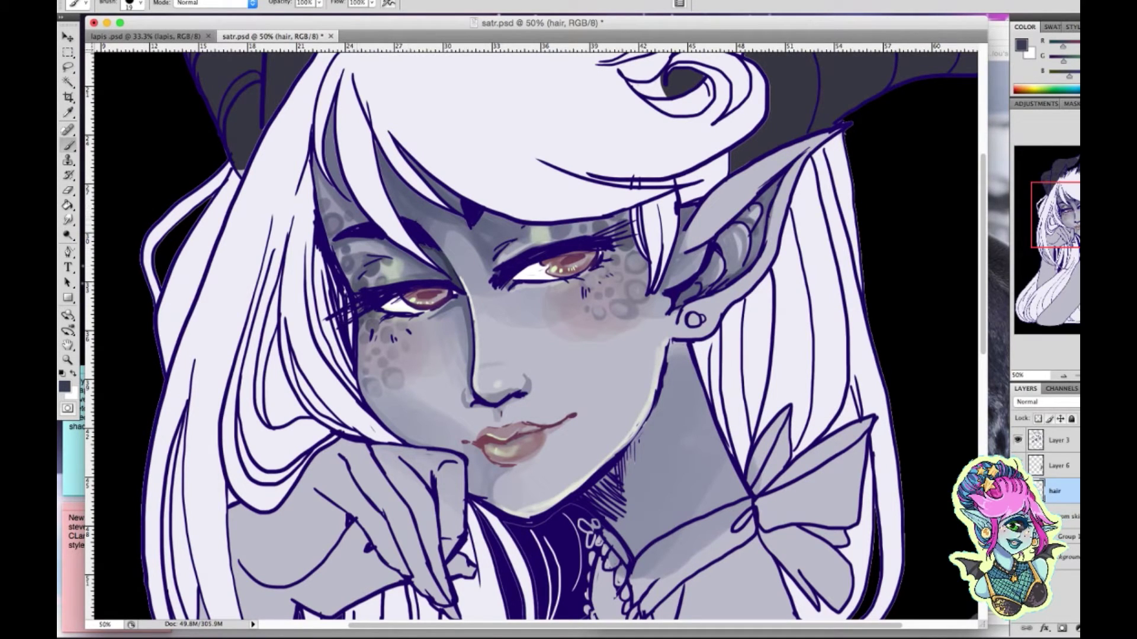
{"action": "key", "text": "alt+bracketright"}
{"action": "key", "text": "alt+bracketright"}
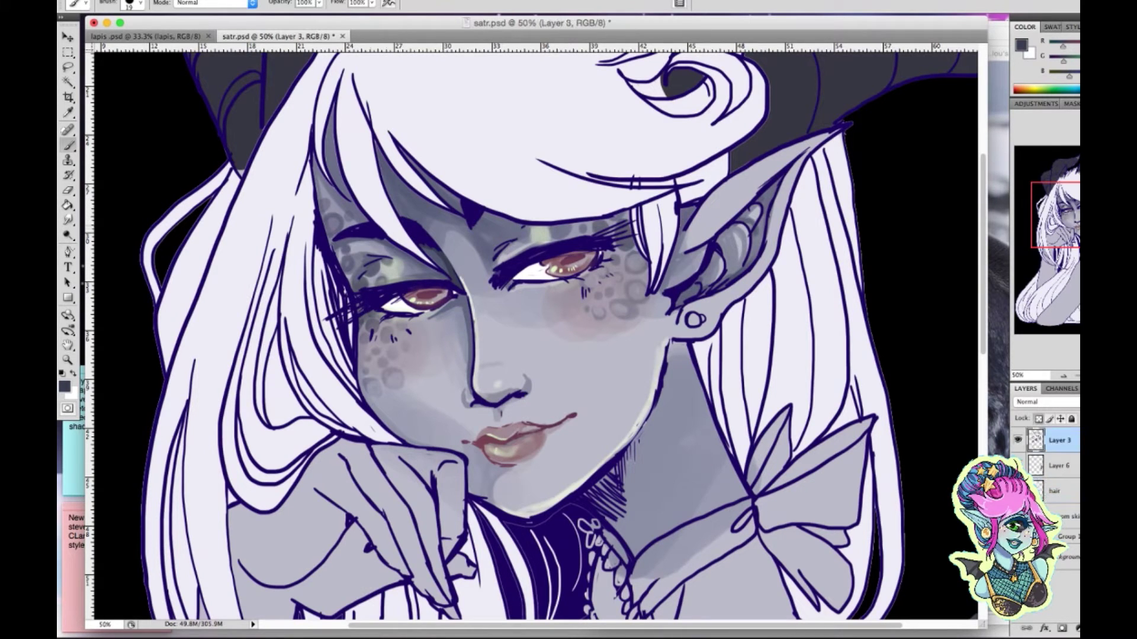
{"action": "left_click_drag", "start_coordinate": [346, 285], "coordinate": [314, 160]}
{"action": "mouse_move", "coordinate": [355, 319]}
{"action": "left_mouse_down"}
{"action": "mouse_move", "coordinate": [370, 409]}
{"action": "mouse_move", "coordinate": [385, 426]}
{"action": "left_mouse_up"}
Recolour the line art of the inner ear and the neck hatching below the jaw with a 104 px brush
{"action": "right_click", "coordinate": [470, 305]}
{"action": "left_click_drag", "start_coordinate": [483, 349], "coordinate": [524, 350]}
{"action": "key", "text": "Return"}
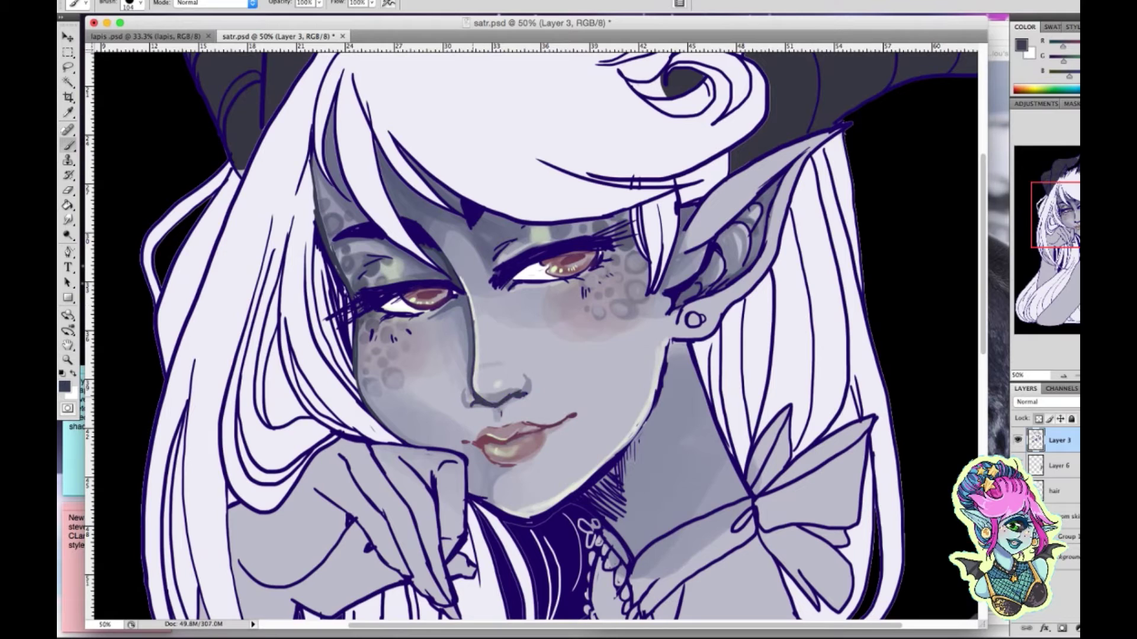
{"action": "mouse_move", "coordinate": [722, 231]}
{"action": "left_mouse_down"}
{"action": "mouse_move", "coordinate": [687, 301]}
{"action": "mouse_move", "coordinate": [760, 222]}
{"action": "left_mouse_up"}
{"action": "left_click_drag", "start_coordinate": [799, 155], "coordinate": [734, 225]}
{"action": "left_click_drag", "start_coordinate": [628, 444], "coordinate": [586, 506]}
{"action": "left_click_drag", "start_coordinate": [645, 420], "coordinate": [597, 509]}
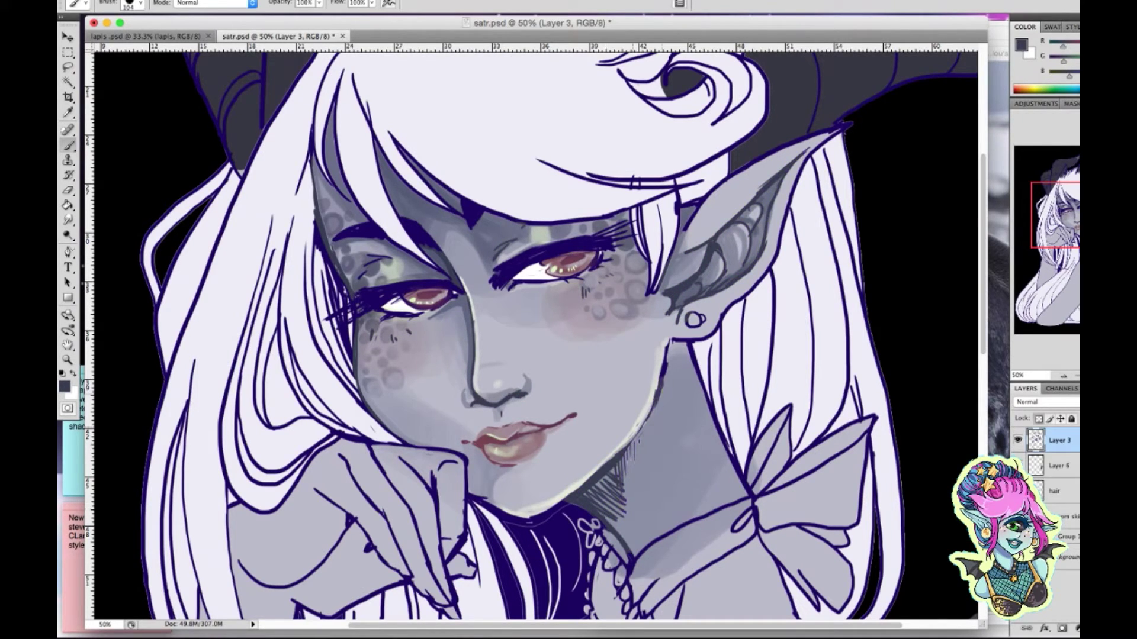
Shade the neck below the jaw and ear on the bottom skin layer with dark charcoal blue and an 80 px brush
{"action": "left_click", "coordinate": [676, 454], "text": "ctrl"}
{"action": "right_click", "coordinate": [677, 454]}
{"action": "left_click", "coordinate": [734, 610]}
{"action": "type", "text": "80"}
{"action": "key", "text": "Return"}
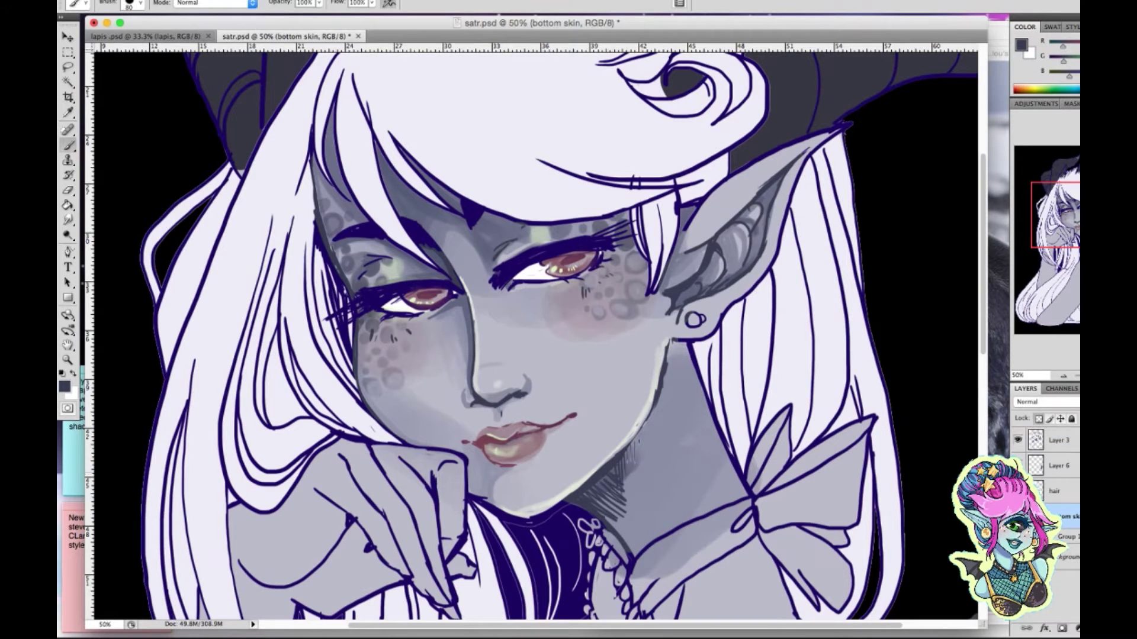
{"action": "left_click_drag", "start_coordinate": [636, 447], "coordinate": [595, 506]}
{"action": "left_click_drag", "start_coordinate": [669, 393], "coordinate": [627, 482]}
{"action": "left_click_drag", "start_coordinate": [678, 340], "coordinate": [615, 524]}
{"action": "left_click_drag", "start_coordinate": [657, 473], "coordinate": [618, 556]}
{"action": "left_click_drag", "start_coordinate": [678, 444], "coordinate": [651, 548]}
{"action": "left_click_drag", "start_coordinate": [693, 384], "coordinate": [663, 533]}
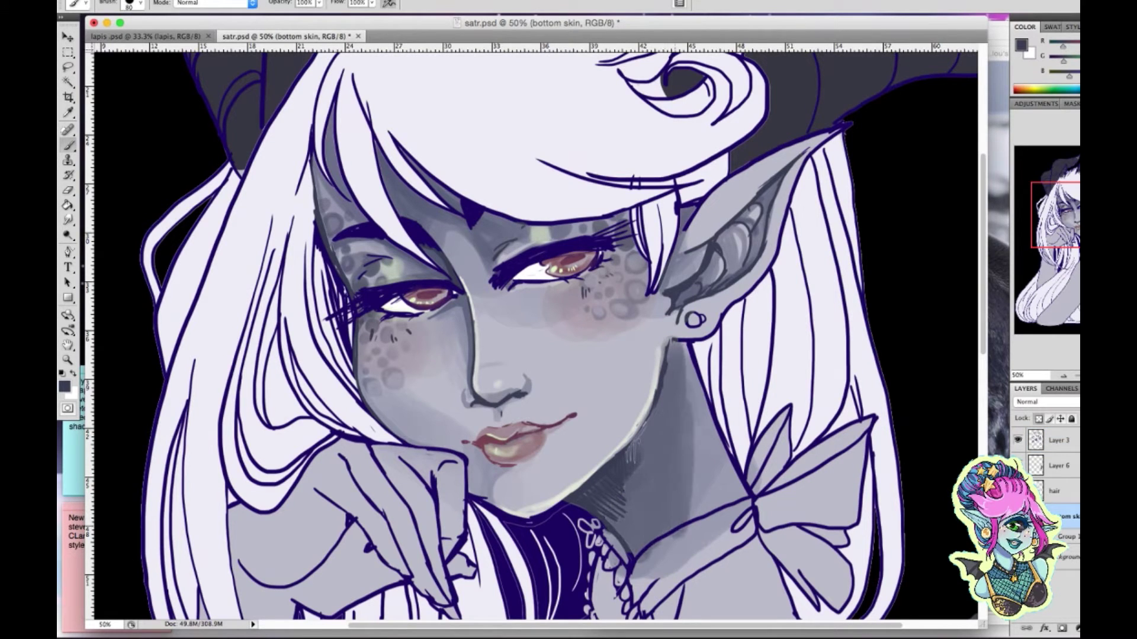
Extend the charcoal-blue neck shadow across to the hair and down to the collar, deepening it beneath the jaw hatching
{"action": "left_click_drag", "start_coordinate": [701, 350], "coordinate": [681, 518]}
{"action": "left_click_drag", "start_coordinate": [746, 385], "coordinate": [701, 500]}
{"action": "left_click_drag", "start_coordinate": [731, 450], "coordinate": [687, 533]}
{"action": "left_click_drag", "start_coordinate": [666, 411], "coordinate": [625, 489]}
{"action": "left_click_drag", "start_coordinate": [678, 373], "coordinate": [628, 488]}
{"action": "left_click_drag", "start_coordinate": [684, 346], "coordinate": [666, 397]}
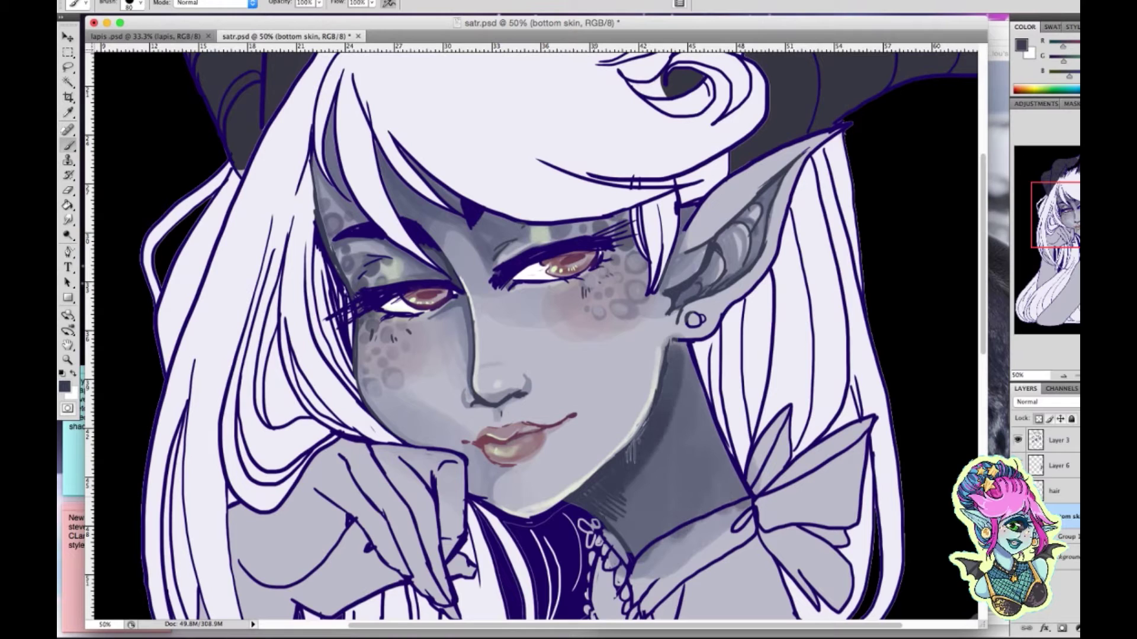
{"action": "left_click_drag", "start_coordinate": [651, 455], "coordinate": [616, 547]}
{"action": "left_click_drag", "start_coordinate": [650, 493], "coordinate": [645, 536]}
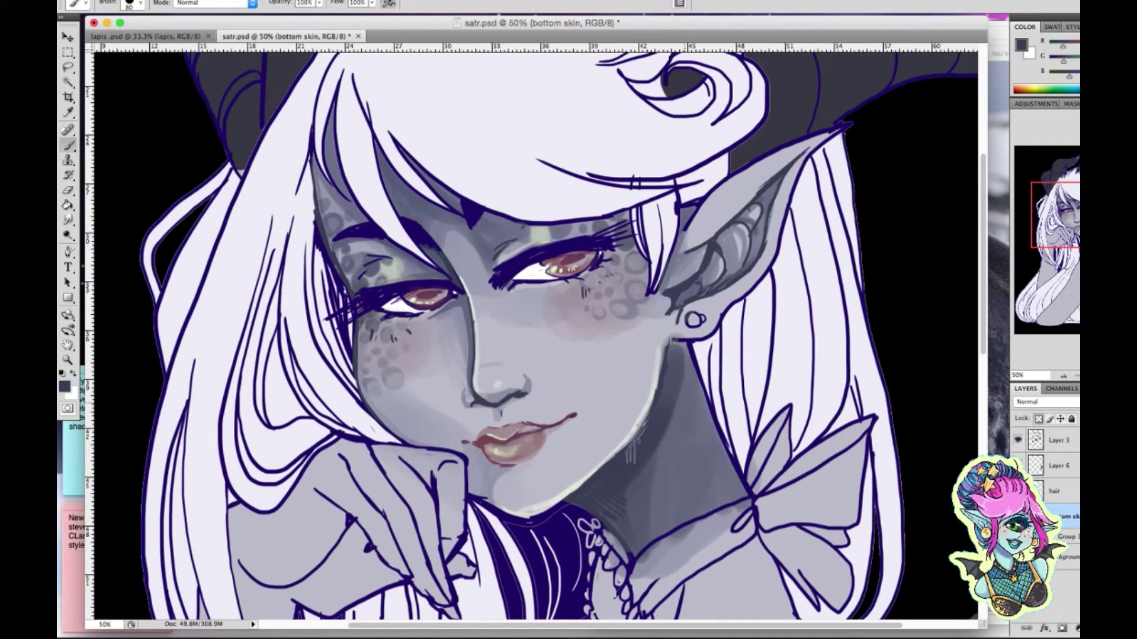
Recolour the chin contour in the Layer 3 line art with dark charcoal blue and a 19 px brush
{"action": "right_click", "coordinate": [564, 261]}
{"action": "double_click", "coordinate": [628, 422]}
{"action": "key", "text": "alt+bracketright"}
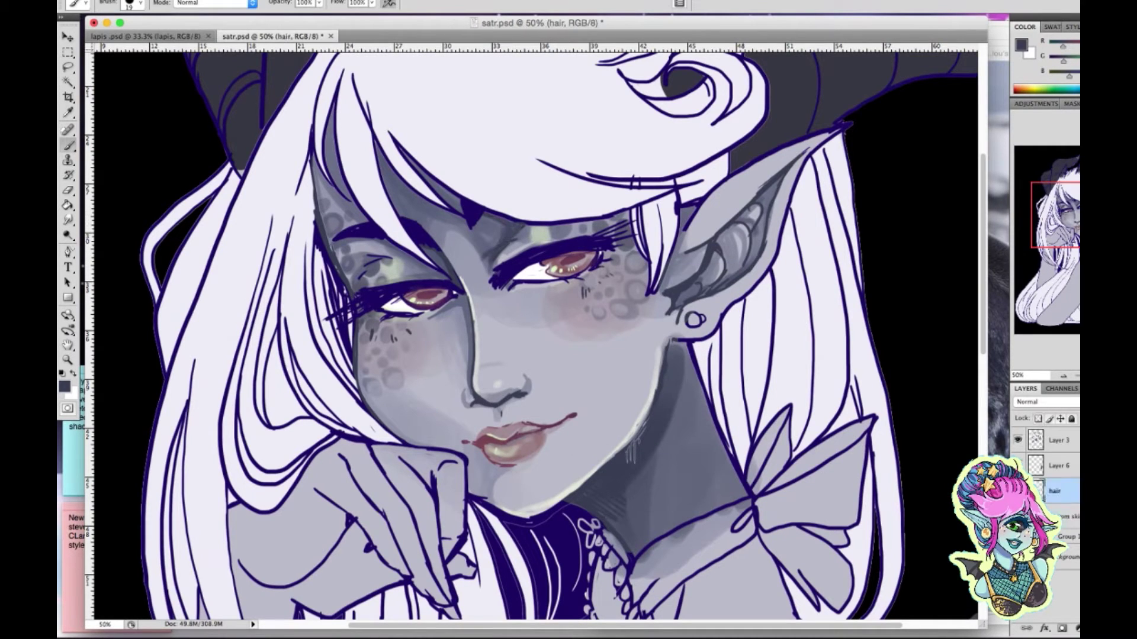
{"action": "left_click_drag", "start_coordinate": [629, 422], "coordinate": [648, 462]}
{"action": "key", "text": "alt+bracketright"}
{"action": "left_click", "coordinate": [648, 461]}
{"action": "key", "text": "Return"}
{"action": "key", "text": "alt+bracketright"}
{"action": "mouse_move", "coordinate": [472, 495]}
{"action": "left_mouse_down"}
{"action": "mouse_move", "coordinate": [536, 524]}
{"action": "mouse_move", "coordinate": [568, 503]}
{"action": "left_mouse_up"}
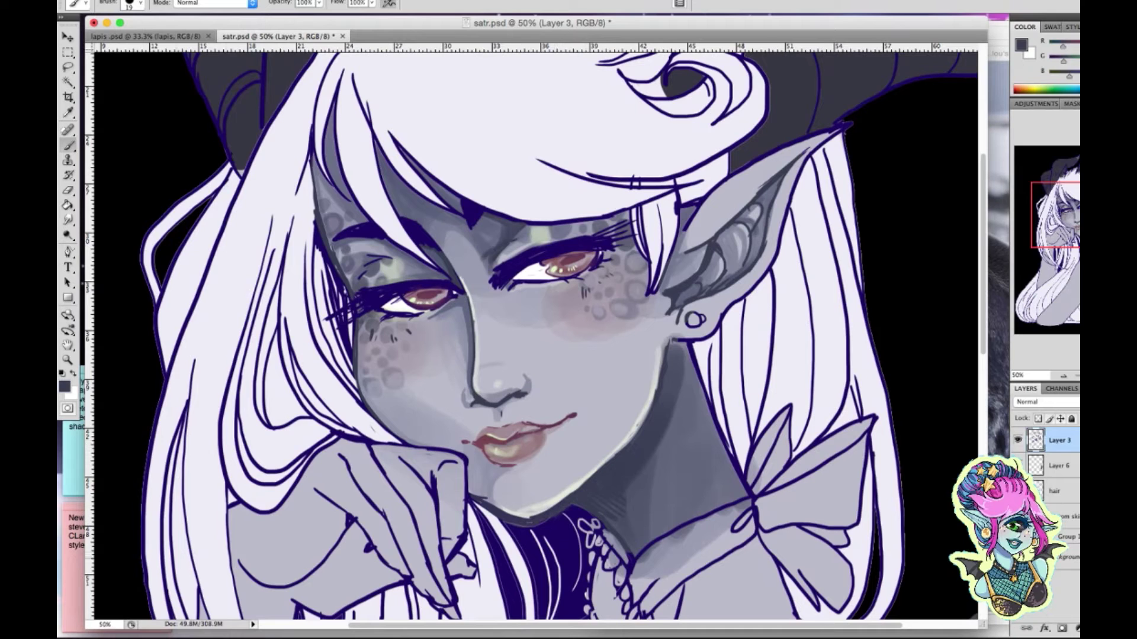
Pick a pale grey and lighten the Layer 3 line art along the jaw from chin to earlobe and at the upper lip
{"action": "left_click", "coordinate": [64, 386]}
{"action": "key", "text": "Return"}
{"action": "mouse_move", "coordinate": [536, 515]}
{"action": "left_mouse_down"}
{"action": "mouse_move", "coordinate": [633, 436]}
{"action": "mouse_move", "coordinate": [665, 340]}
{"action": "left_mouse_up"}
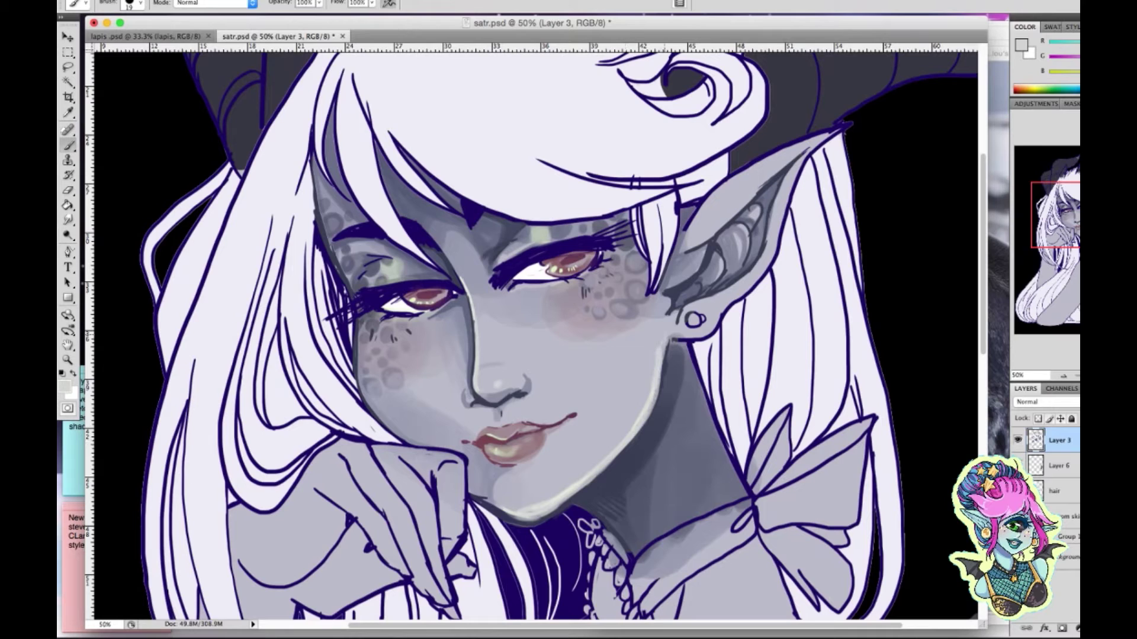
{"action": "left_click_drag", "start_coordinate": [496, 441], "coordinate": [510, 434]}
Highlight the nose bridge and tip in pale grey on the bottom skin layer
{"action": "left_click", "coordinate": [1059, 516]}
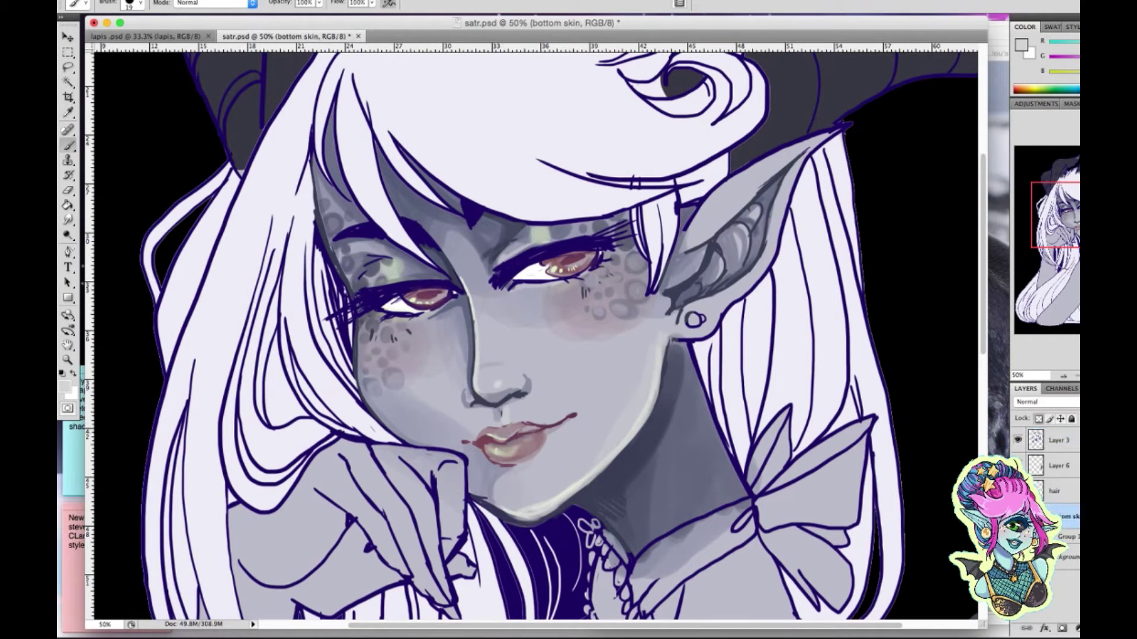
{"action": "left_click_drag", "start_coordinate": [480, 401], "coordinate": [503, 395]}
{"action": "left_click_drag", "start_coordinate": [483, 325], "coordinate": [506, 371]}
{"action": "mouse_move", "coordinate": [472, 329]}
{"action": "left_mouse_down"}
{"action": "mouse_move", "coordinate": [492, 276]}
{"action": "mouse_move", "coordinate": [483, 264]}
{"action": "left_mouse_up"}
Pick a dark slate blue and shade the upper eyelid crease of the eye nearest the ear
{"action": "left_click", "coordinate": [64, 386]}
{"action": "left_click", "coordinate": [758, 296]}
{"action": "left_click", "coordinate": [1020, 180]}
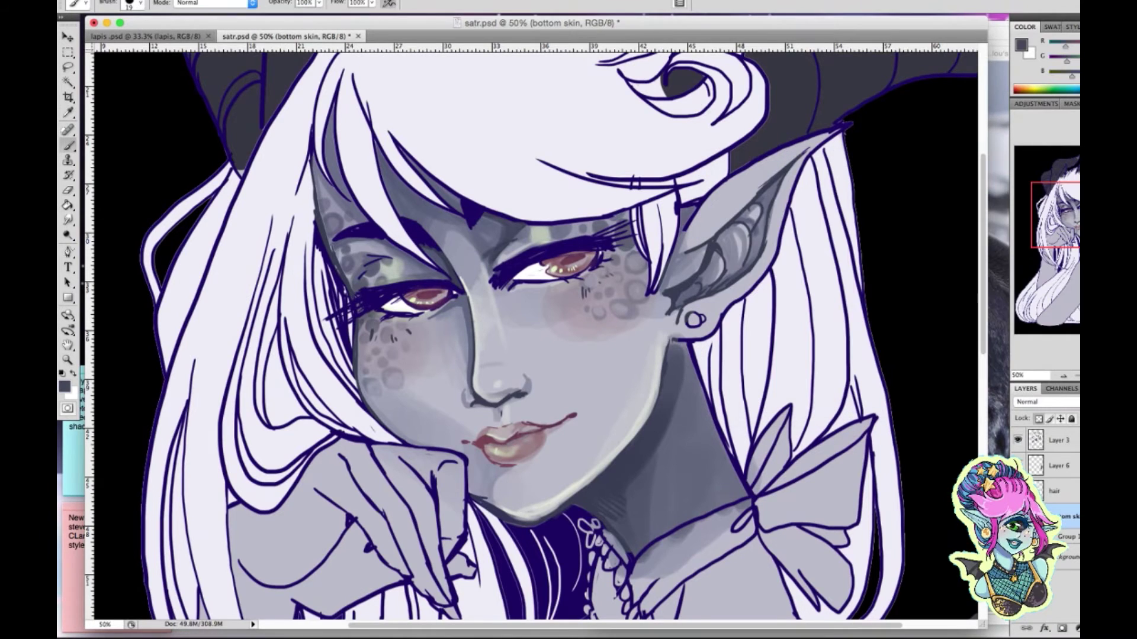
{"action": "mouse_move", "coordinate": [523, 230]}
{"action": "left_mouse_down"}
{"action": "mouse_move", "coordinate": [628, 213]}
{"action": "mouse_move", "coordinate": [616, 224]}
{"action": "mouse_move", "coordinate": [641, 243]}
{"action": "left_mouse_up"}
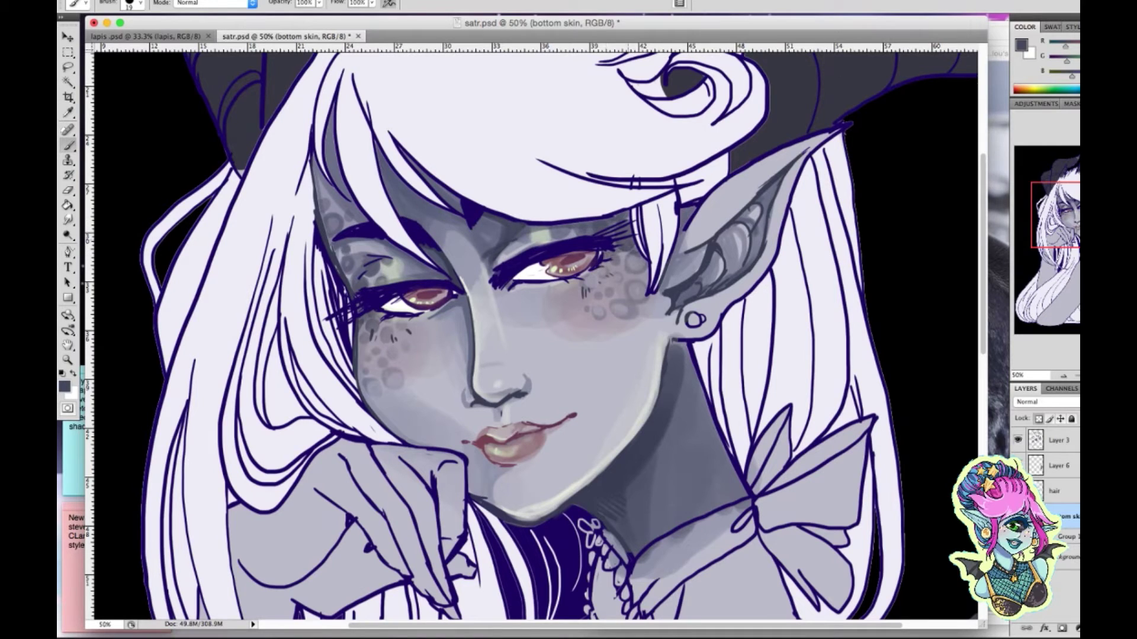
{"action": "right_click", "coordinate": [603, 289]}
{"action": "key", "text": "Escape"}
Pick a mid lavender-grey and soften the blush on the cheek nearest the ear
{"action": "left_click", "coordinate": [63, 386]}
{"action": "left_click", "coordinate": [847, 217]}
{"action": "left_click", "coordinate": [1024, 181]}
{"action": "right_click", "coordinate": [438, 320]}
{"action": "key", "text": "Escape"}
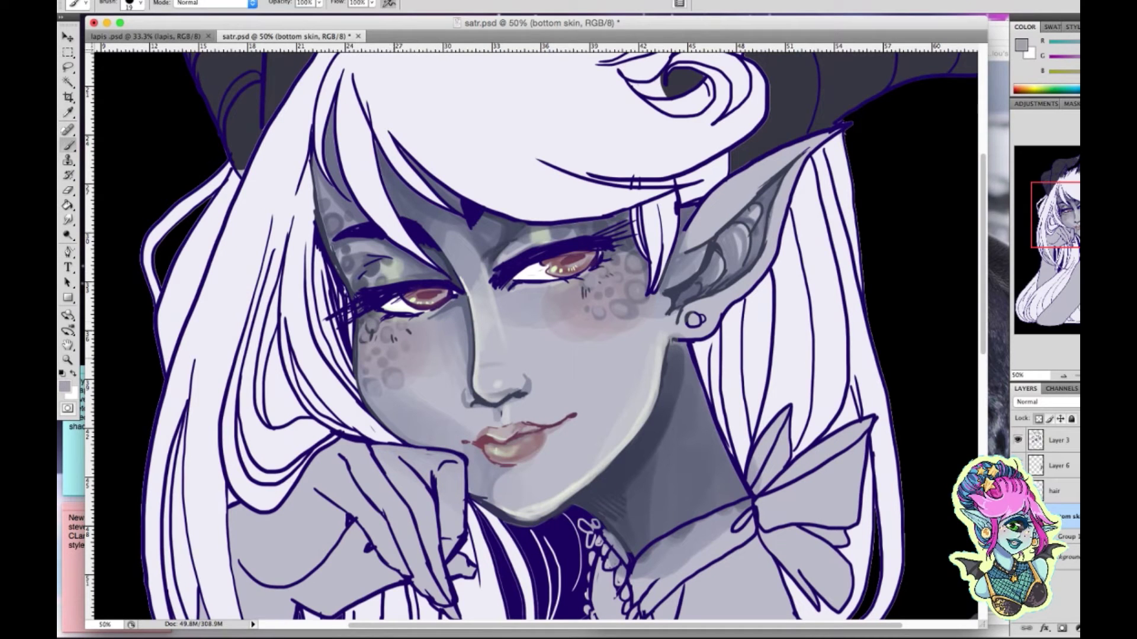
{"action": "right_click", "coordinate": [490, 313]}
{"action": "double_click", "coordinate": [550, 464]}
{"action": "left_click_drag", "start_coordinate": [536, 340], "coordinate": [627, 354]}
Pick paler lavender-greys and lighten the cheeks, faded scale spots and nose area on the bottom skin layer
{"action": "left_click", "coordinate": [64, 386]}
{"action": "left_click", "coordinate": [836, 246]}
{"action": "left_click", "coordinate": [1024, 181]}
{"action": "right_click", "coordinate": [548, 338]}
{"action": "double_click", "coordinate": [674, 436]}
{"action": "left_click", "coordinate": [1058, 440]}
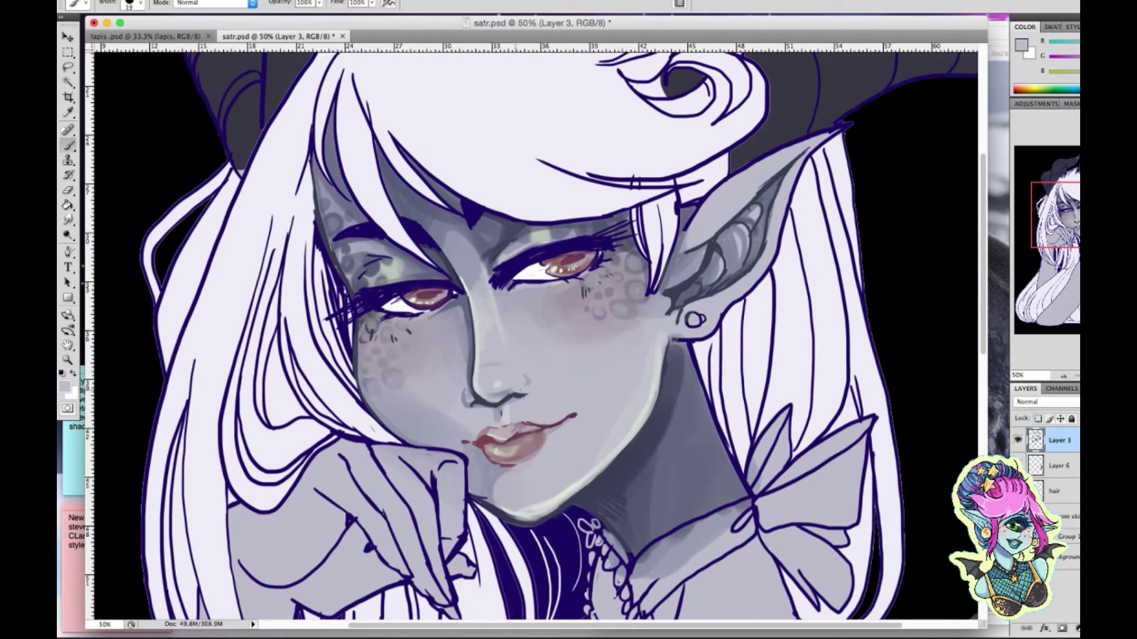
{"action": "left_click", "coordinate": [64, 386]}
{"action": "left_click", "coordinate": [859, 214]}
{"action": "left_click", "coordinate": [1015, 182]}
{"action": "left_click", "coordinate": [1059, 516]}
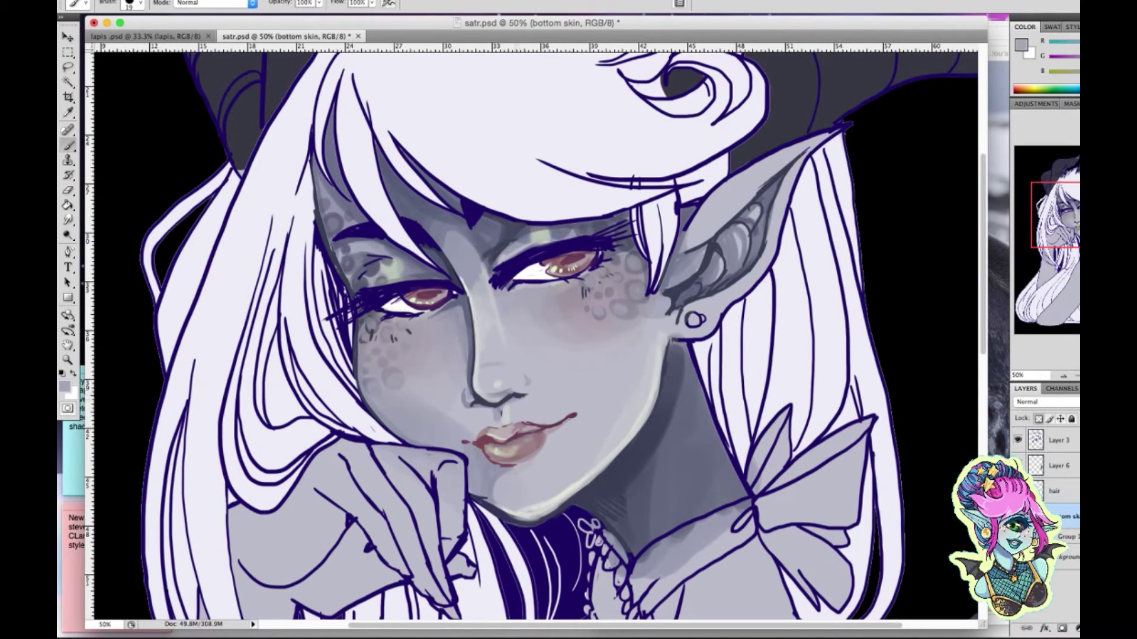
{"action": "right_click", "coordinate": [514, 363]}
{"action": "double_click", "coordinate": [585, 514]}
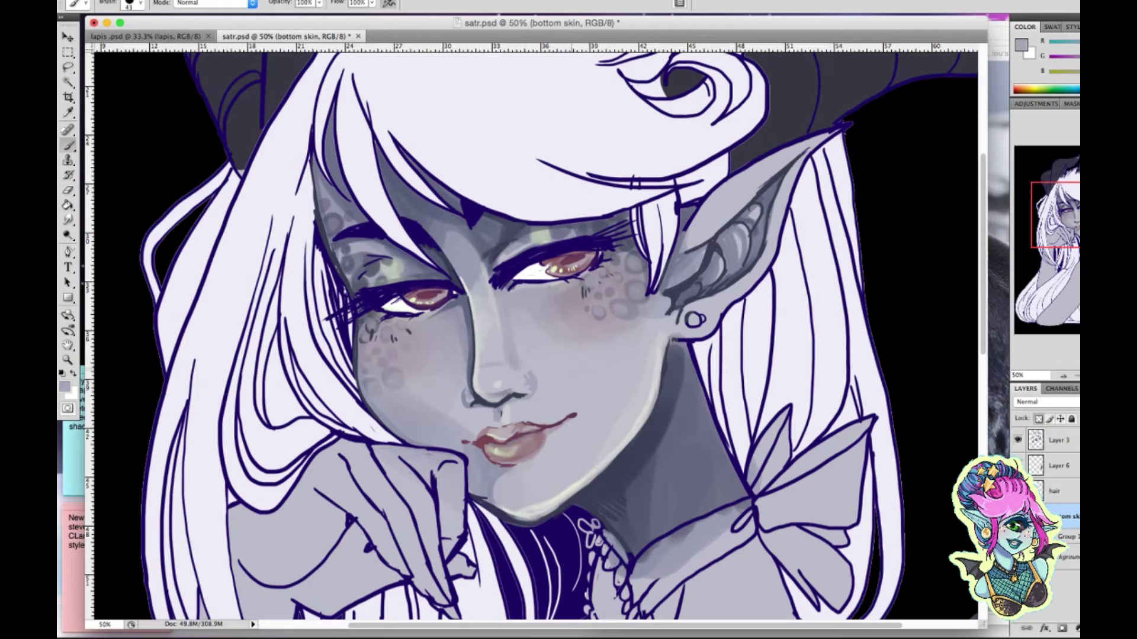
Pick a muted slate blue and shade the side of the nose, the inner brow and the hair-side eyelid
{"action": "left_click", "coordinate": [64, 386]}
{"action": "left_click", "coordinate": [793, 290]}
{"action": "left_click", "coordinate": [1015, 183]}
{"action": "mouse_move", "coordinate": [474, 300]}
{"action": "left_mouse_down"}
{"action": "mouse_move", "coordinate": [444, 382]}
{"action": "mouse_move", "coordinate": [394, 316]}
{"action": "mouse_move", "coordinate": [462, 319]}
{"action": "left_mouse_up"}
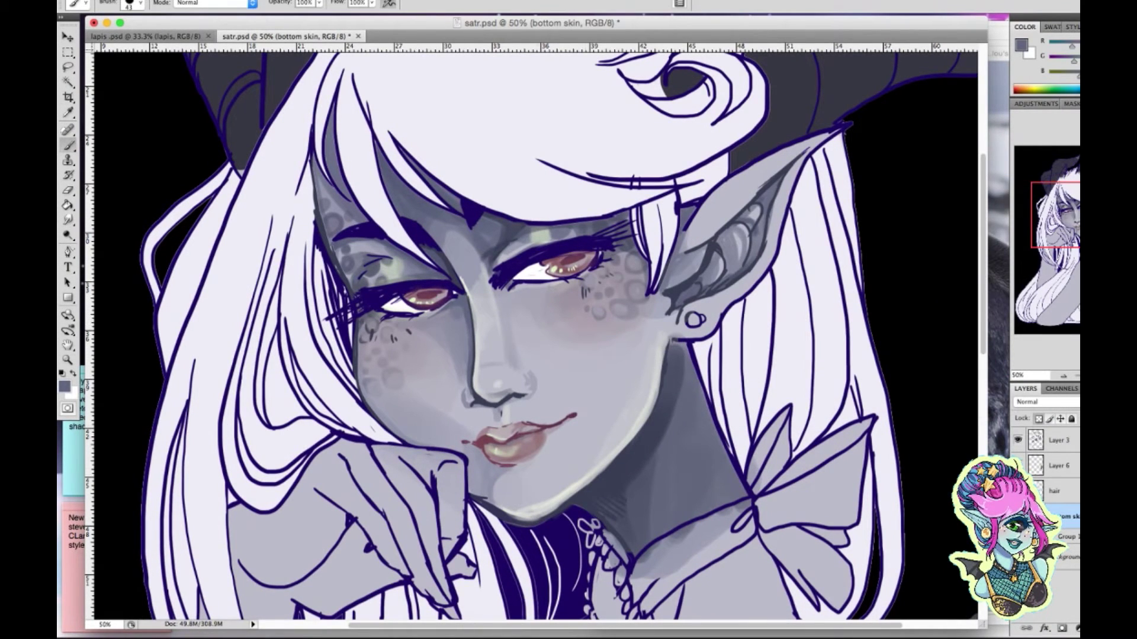
{"action": "mouse_move", "coordinate": [501, 260]}
{"action": "left_mouse_down"}
{"action": "mouse_move", "coordinate": [572, 234]}
{"action": "mouse_move", "coordinate": [515, 254]}
{"action": "left_mouse_up"}
{"action": "left_click_drag", "start_coordinate": [410, 261], "coordinate": [368, 285]}
{"action": "left_click_drag", "start_coordinate": [385, 247], "coordinate": [353, 250]}
Pick a light blue-grey, paint over the greenish patches on the eyelids with a 19 px brush, and undo the last stroke
{"action": "left_click", "coordinate": [64, 386]}
{"action": "left_click", "coordinate": [754, 204]}
{"action": "left_click", "coordinate": [1025, 177]}
{"action": "right_click", "coordinate": [551, 267]}
{"action": "left_click", "coordinate": [609, 422]}
{"action": "left_click_drag", "start_coordinate": [387, 278], "coordinate": [377, 275]}
{"action": "mouse_move", "coordinate": [392, 260]}
{"action": "left_mouse_down"}
{"action": "mouse_move", "coordinate": [373, 265]}
{"action": "mouse_move", "coordinate": [386, 282]}
{"action": "mouse_move", "coordinate": [370, 316]}
{"action": "left_mouse_up"}
{"action": "right_click", "coordinate": [418, 260]}
{"action": "left_click", "coordinate": [539, 352]}
{"action": "key", "text": "super+z"}
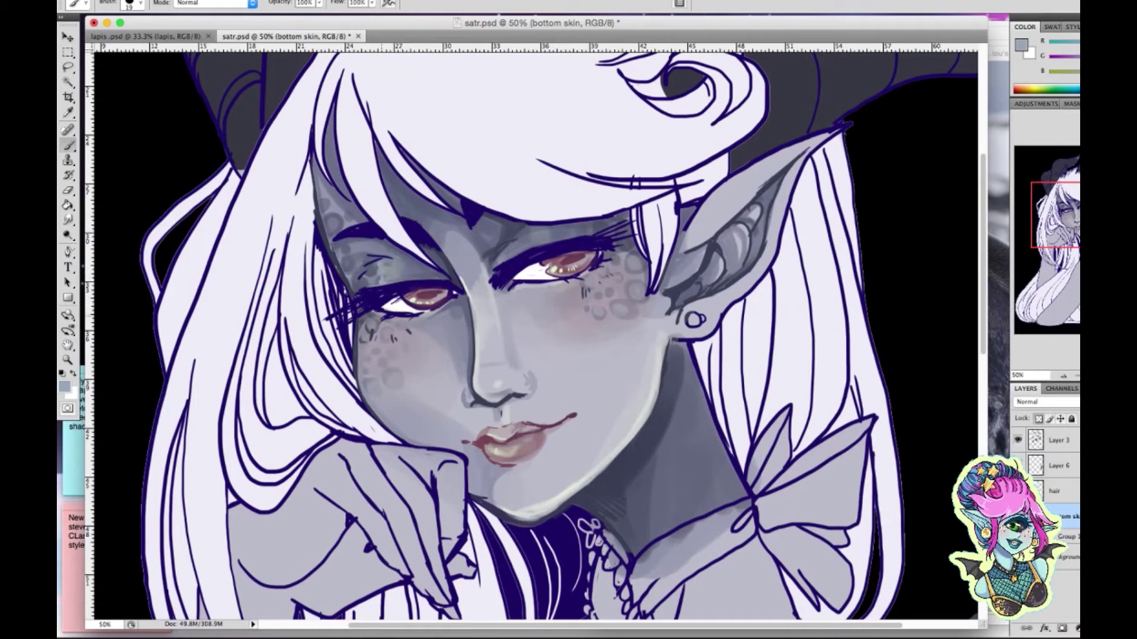
Touch up the ear-side upper eyelid in light blue-grey, undo the last stroke, and pick a mauve grey
{"action": "left_click_drag", "start_coordinate": [521, 249], "coordinate": [567, 240]}
{"action": "left_click_drag", "start_coordinate": [514, 278], "coordinate": [539, 264]}
{"action": "key", "text": "super+z"}
{"action": "left_click", "coordinate": [1020, 45]}
{"action": "left_click", "coordinate": [1024, 183]}
{"action": "right_click", "coordinate": [496, 412]}
{"action": "key", "text": "Escape"}
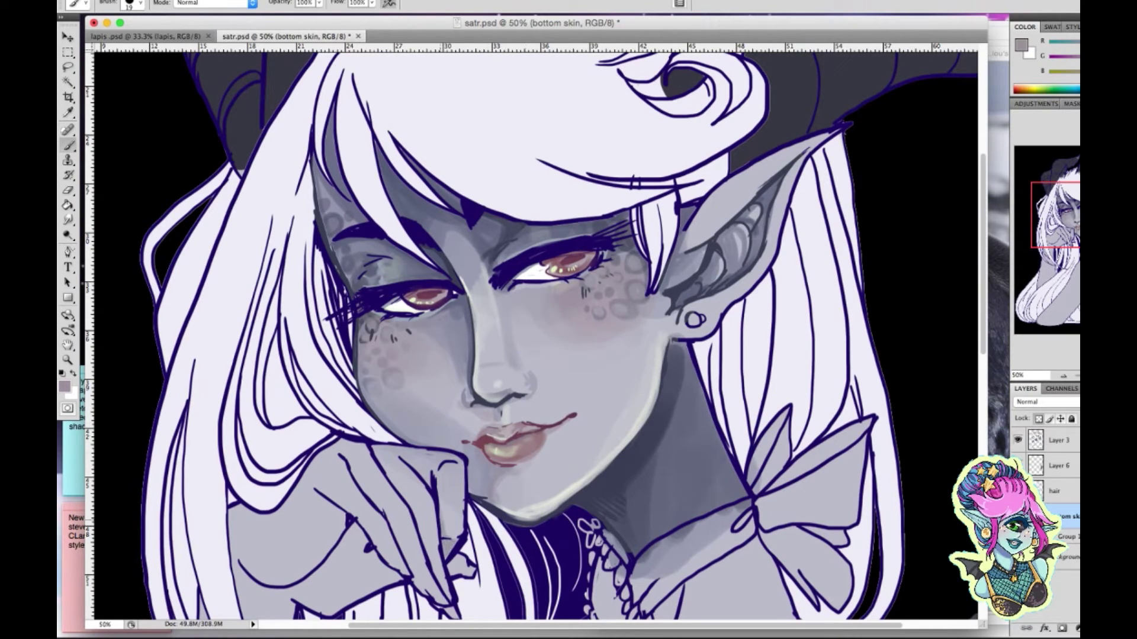
Pick the blue-grey a8aabb and lighten the hair-side part of the neck shadow
{"action": "key", "text": "i"}
{"action": "left_click", "coordinate": [1021, 46]}
{"action": "left_click", "coordinate": [699, 368]}
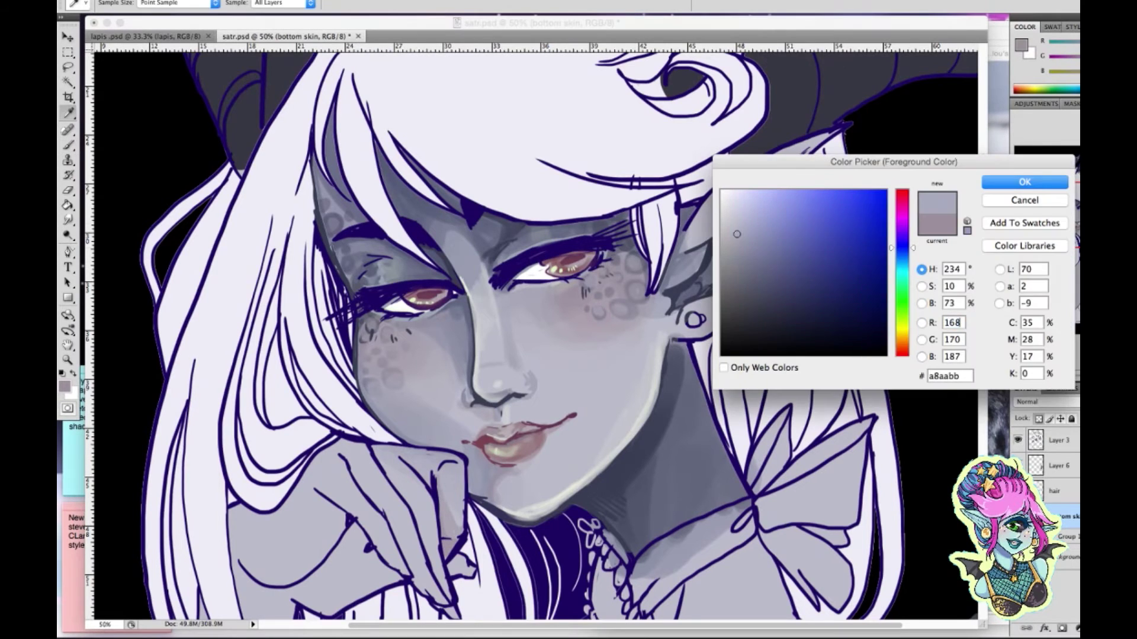
{"action": "left_click", "coordinate": [1024, 181]}
{"action": "key", "text": "b"}
{"action": "right_click", "coordinate": [753, 410]}
{"action": "mouse_move", "coordinate": [772, 434]}
{"action": "left_mouse_down"}
{"action": "mouse_move", "coordinate": [699, 402]}
{"action": "mouse_move", "coordinate": [651, 509]}
{"action": "mouse_move", "coordinate": [710, 509]}
{"action": "left_mouse_up"}
{"action": "key", "text": "Return"}
Pick a dark charcoal blue and deepen the shading in the inner ear, along the ear's edges and around the earlobe
{"action": "left_click", "coordinate": [64, 386]}
{"action": "left_click", "coordinate": [1025, 177]}
{"action": "right_click", "coordinate": [725, 296]}
{"action": "left_click", "coordinate": [842, 388]}
{"action": "key", "text": "Return"}
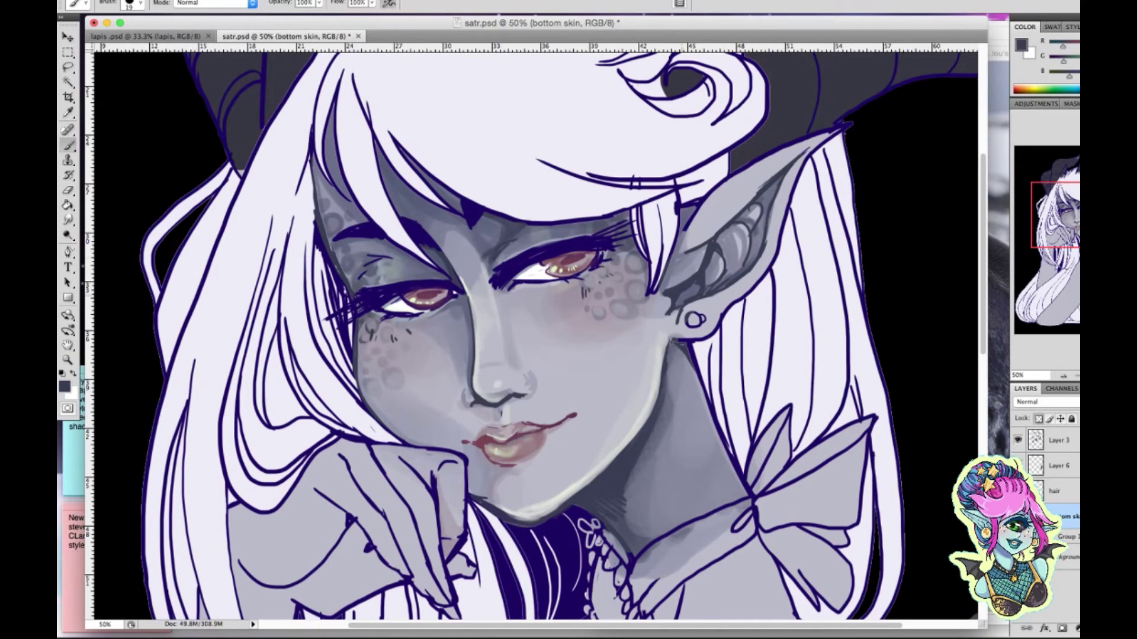
{"action": "mouse_move", "coordinate": [714, 287]}
{"action": "left_mouse_down"}
{"action": "mouse_move", "coordinate": [743, 231]}
{"action": "mouse_move", "coordinate": [728, 275]}
{"action": "mouse_move", "coordinate": [737, 237]}
{"action": "mouse_move", "coordinate": [723, 245]}
{"action": "mouse_move", "coordinate": [751, 231]}
{"action": "mouse_move", "coordinate": [771, 195]}
{"action": "left_mouse_up"}
{"action": "left_click_drag", "start_coordinate": [694, 237], "coordinate": [681, 207]}
{"action": "mouse_move", "coordinate": [678, 310]}
{"action": "left_mouse_down"}
{"action": "mouse_move", "coordinate": [674, 335]}
{"action": "mouse_move", "coordinate": [747, 289]}
{"action": "left_mouse_up"}
{"action": "left_click_drag", "start_coordinate": [817, 145], "coordinate": [768, 243]}
Pick a pale grey and highlight the upper outer surface of the pointed ear
{"action": "left_click", "coordinate": [1021, 45]}
{"action": "left_click", "coordinate": [731, 196]}
{"action": "left_click", "coordinate": [1022, 180]}
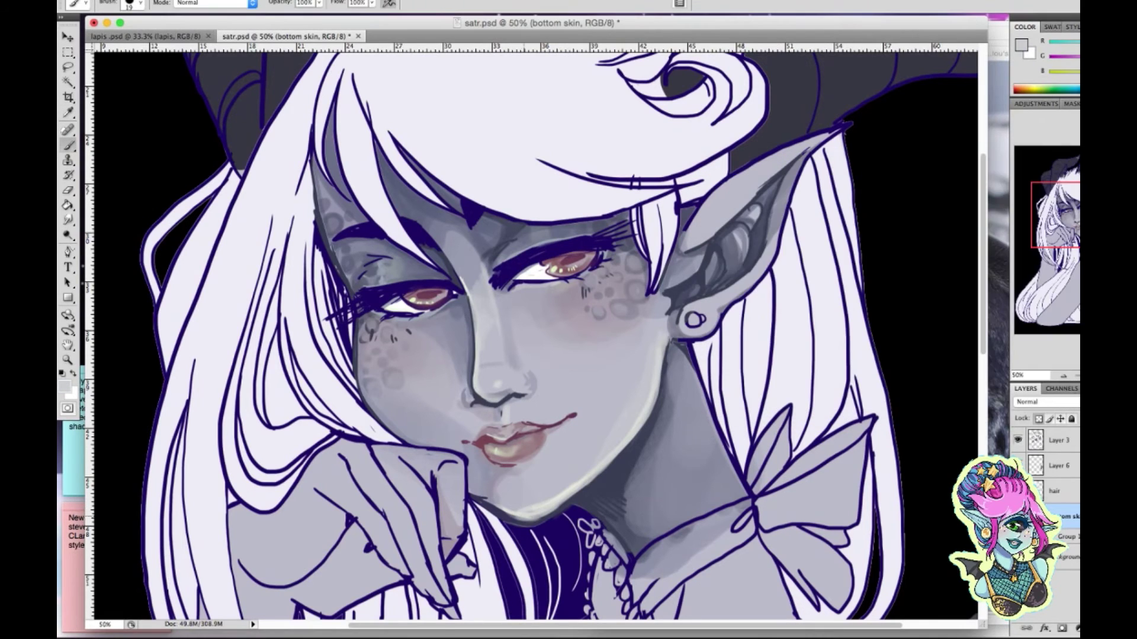
{"action": "left_click_drag", "start_coordinate": [745, 199], "coordinate": [699, 242]}
{"action": "left_click_drag", "start_coordinate": [789, 158], "coordinate": [761, 182]}
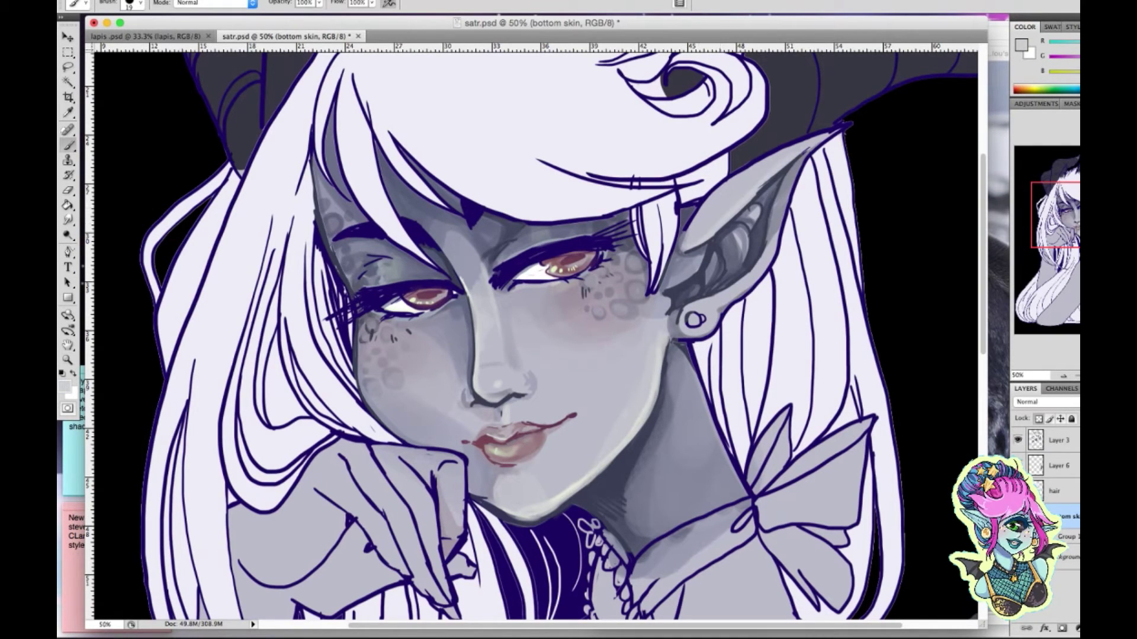
Pick a dark charcoal blue and recolour the Layer 3 line art around the brows, eyes and face
{"action": "left_click", "coordinate": [1059, 440]}
{"action": "left_click", "coordinate": [1021, 45]}
{"action": "left_click", "coordinate": [773, 299]}
{"action": "left_click", "coordinate": [1022, 183]}
{"action": "right_click", "coordinate": [497, 252]}
{"action": "double_click", "coordinate": [557, 409]}
{"action": "left_click_drag", "start_coordinate": [414, 231], "coordinate": [381, 228]}
{"action": "right_click", "coordinate": [443, 281]}
{"action": "double_click", "coordinate": [568, 374]}
{"action": "right_click", "coordinate": [403, 269]}
{"action": "double_click", "coordinate": [480, 403]}
{"action": "mouse_move", "coordinate": [343, 317]}
{"action": "left_mouse_down"}
{"action": "mouse_move", "coordinate": [414, 284]}
{"action": "mouse_move", "coordinate": [456, 296]}
{"action": "mouse_move", "coordinate": [645, 224]}
{"action": "mouse_move", "coordinate": [669, 255]}
{"action": "left_mouse_up"}
{"action": "key", "text": "ctrl+0"}
Pick the near-black 191b22 and recolour the whole Layer 3 line art with it
{"action": "key", "text": "i"}
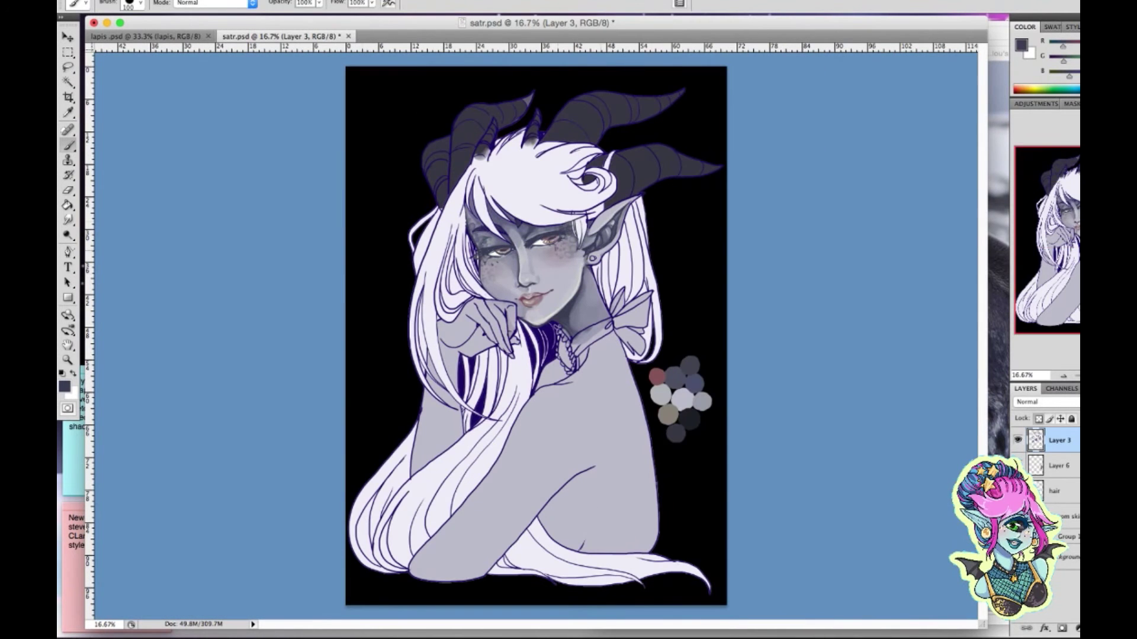
{"action": "left_click", "coordinate": [64, 386]}
{"action": "type", "text": "25"}
{"action": "key", "text": "Return"}
{"action": "key", "text": "b"}
{"action": "right_click", "coordinate": [589, 158]}
{"action": "key", "text": "Return"}
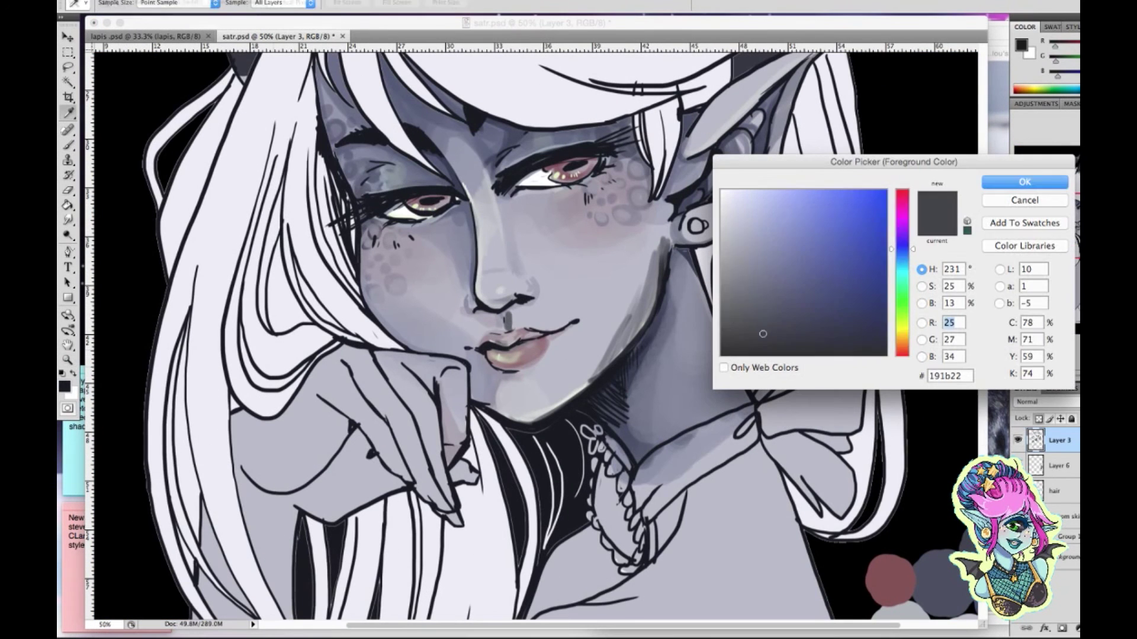
Pick the dark brown 3d190b and recolour the line art of the lips
{"action": "type", "text": "50"}
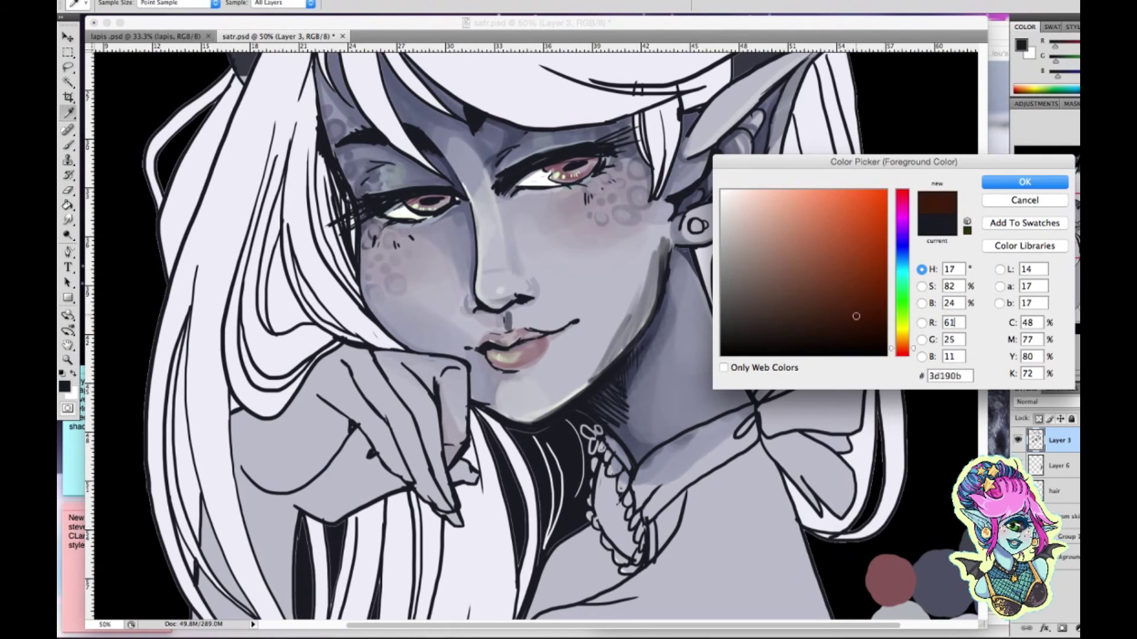
{"action": "key", "text": "Return"}
{"action": "key", "text": "b"}
{"action": "right_click", "coordinate": [538, 334]}
{"action": "key", "text": "Return"}
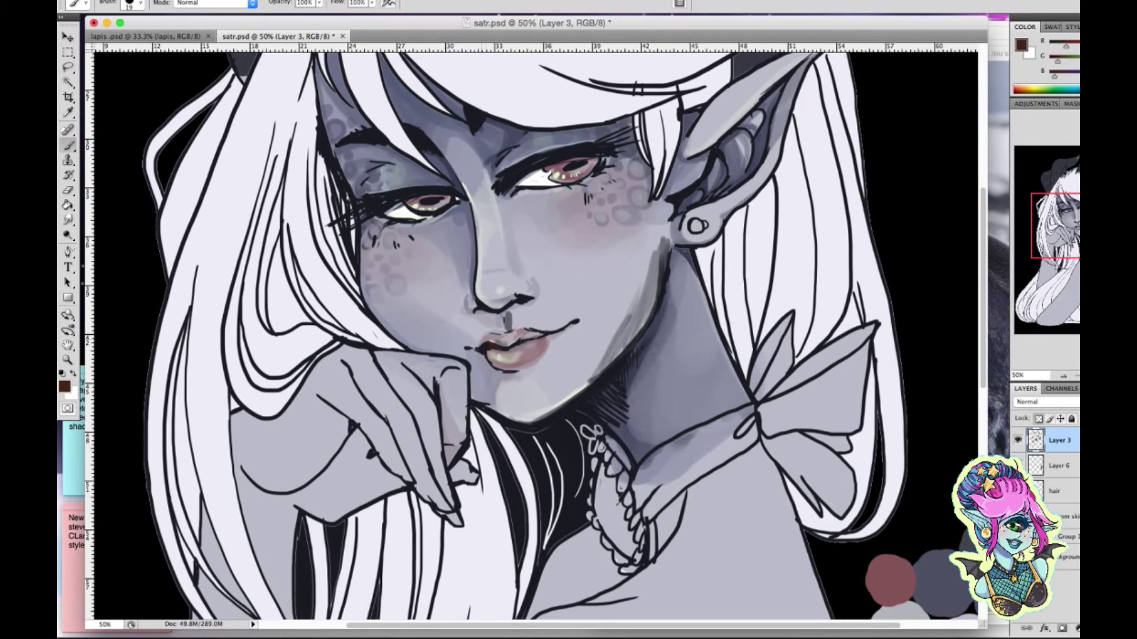
{"action": "right_click", "coordinate": [563, 335]}
Pick a dark navy and recolour the line art of the eye, hair-side cheek contour, chin and jaw
{"action": "left_click", "coordinate": [64, 387]}
{"action": "left_click", "coordinate": [1025, 170]}
{"action": "mouse_move", "coordinate": [494, 192]}
{"action": "left_mouse_down"}
{"action": "mouse_move", "coordinate": [507, 170]}
{"action": "mouse_move", "coordinate": [557, 149]}
{"action": "left_mouse_up"}
{"action": "left_click_drag", "start_coordinate": [358, 228], "coordinate": [358, 285]}
{"action": "mouse_move", "coordinate": [450, 357]}
{"action": "left_mouse_down"}
{"action": "mouse_move", "coordinate": [499, 414]}
{"action": "mouse_move", "coordinate": [631, 347]}
{"action": "mouse_move", "coordinate": [667, 259]}
{"action": "left_mouse_up"}
Pick the pale grey c6c7cd and lighten the Layer 3 line art along the jaw and under the chin
{"action": "left_click", "coordinate": [64, 387]}
{"action": "left_click", "coordinate": [729, 204]}
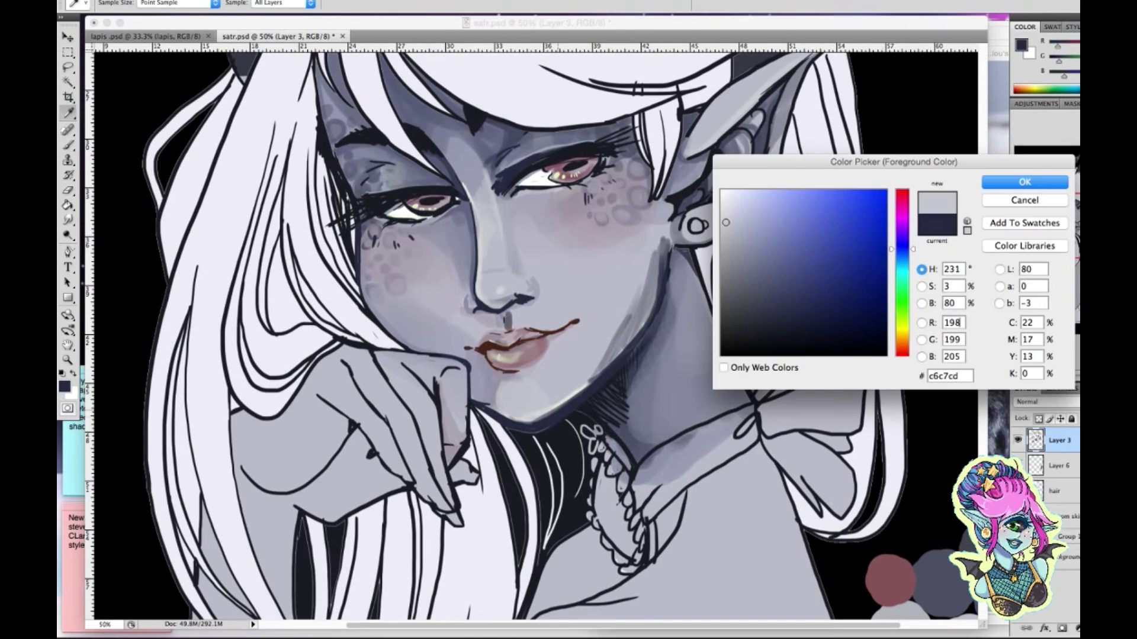
{"action": "left_click", "coordinate": [1023, 171]}
{"action": "right_click", "coordinate": [569, 379]}
{"action": "left_click", "coordinate": [631, 536]}
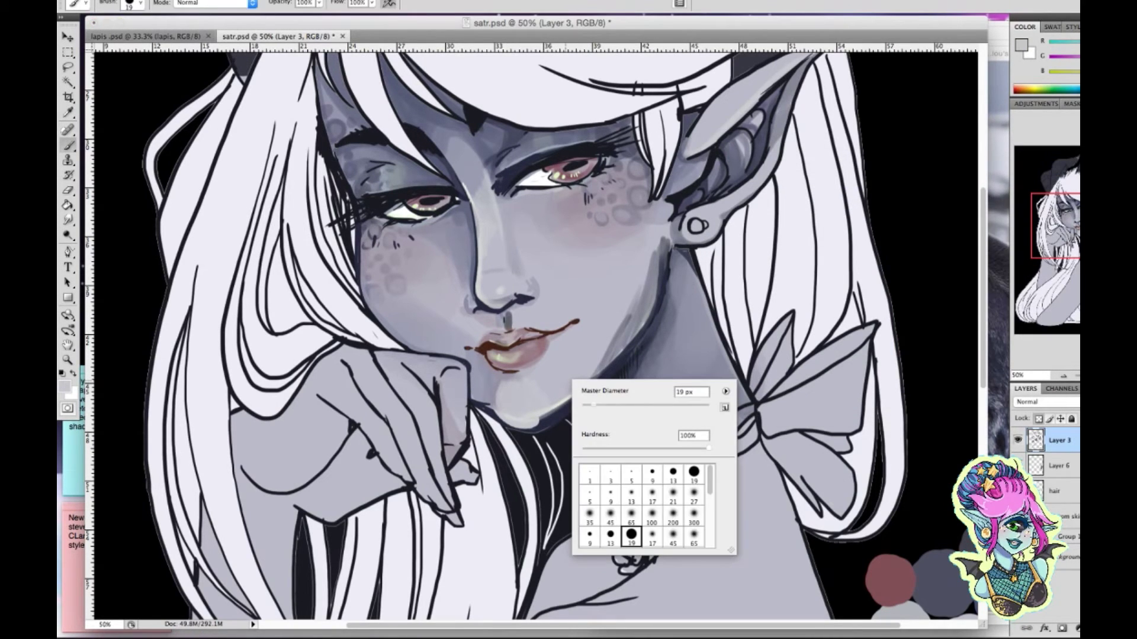
{"action": "key", "text": "Return"}
{"action": "mouse_move", "coordinate": [554, 414]}
{"action": "left_mouse_down"}
{"action": "mouse_move", "coordinate": [660, 284]}
{"action": "mouse_move", "coordinate": [669, 238]}
{"action": "left_mouse_up"}
{"action": "mouse_move", "coordinate": [618, 334]}
{"action": "left_mouse_down"}
{"action": "mouse_move", "coordinate": [661, 259]}
{"action": "mouse_move", "coordinate": [658, 240]}
{"action": "left_mouse_up"}
{"action": "mouse_move", "coordinate": [579, 401]}
{"action": "left_mouse_down"}
{"action": "mouse_move", "coordinate": [665, 266]}
{"action": "mouse_move", "coordinate": [503, 431]}
{"action": "mouse_move", "coordinate": [472, 403]}
{"action": "left_mouse_up"}
{"action": "left_click_drag", "start_coordinate": [547, 414], "coordinate": [489, 427]}
Lighten the line art under the nose, along the hair-side cheek contour and in the small marks below both eyes
{"action": "mouse_move", "coordinate": [475, 293]}
{"action": "left_mouse_down"}
{"action": "mouse_move", "coordinate": [474, 207]}
{"action": "mouse_move", "coordinate": [516, 309]}
{"action": "mouse_move", "coordinate": [518, 299]}
{"action": "left_mouse_up"}
{"action": "left_click_drag", "start_coordinate": [375, 236], "coordinate": [411, 239]}
{"action": "left_click_drag", "start_coordinate": [588, 199], "coordinate": [604, 170]}
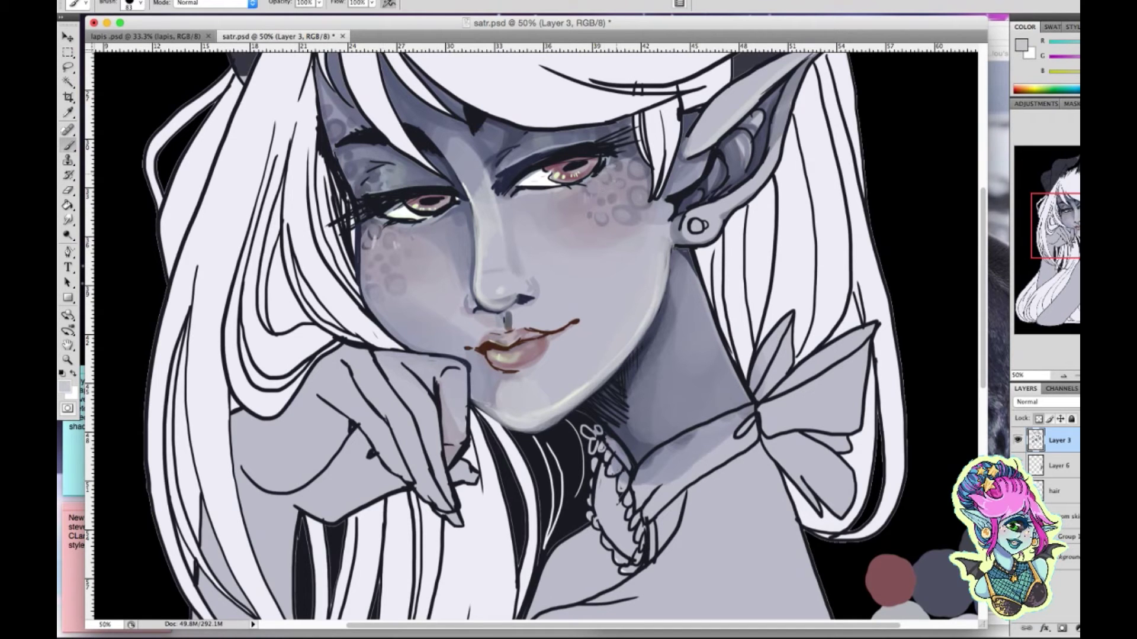
{"action": "left_click_drag", "start_coordinate": [361, 220], "coordinate": [359, 299]}
{"action": "mouse_move", "coordinate": [358, 248]}
{"action": "left_mouse_down"}
{"action": "mouse_move", "coordinate": [380, 326]}
{"action": "mouse_move", "coordinate": [406, 348]}
{"action": "left_mouse_up"}
{"action": "left_click_drag", "start_coordinate": [477, 307], "coordinate": [531, 298]}
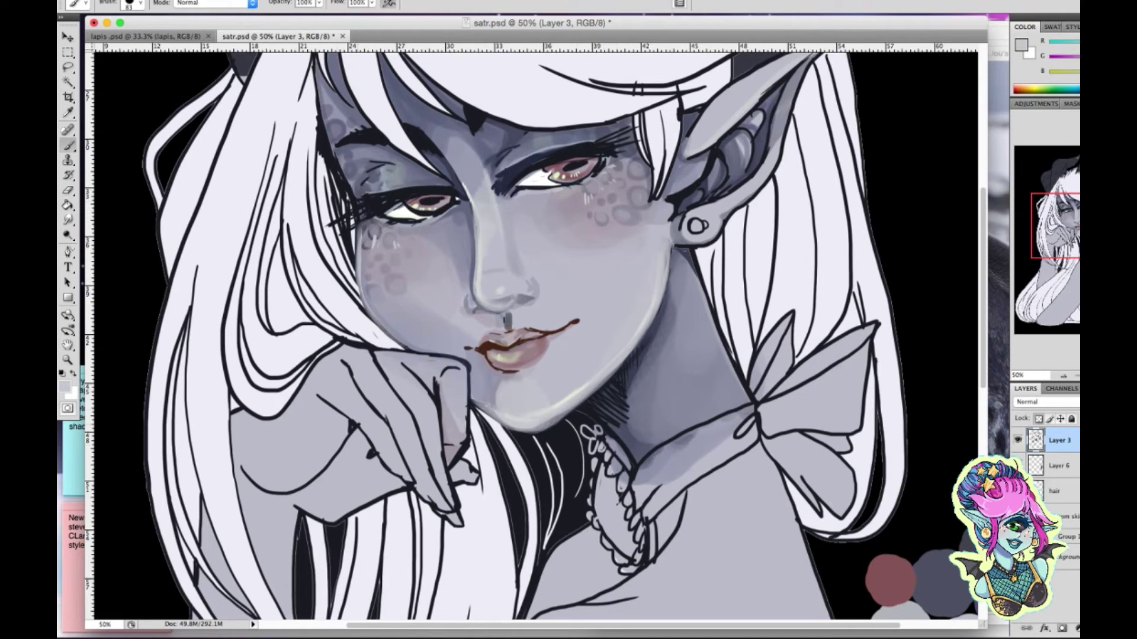
Pick a dark blue-grey and redraw the Layer 3 line art under the nose and in the groove above the lips
{"action": "left_click", "coordinate": [64, 386]}
{"action": "left_click", "coordinate": [772, 304]}
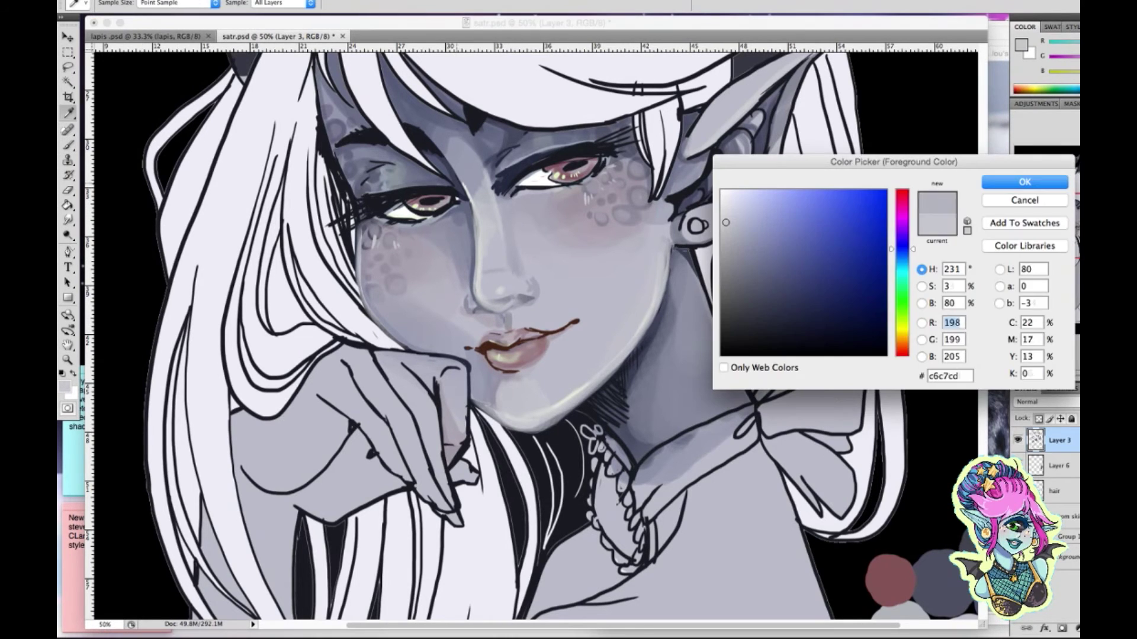
{"action": "left_click", "coordinate": [1026, 179]}
{"action": "left_click_drag", "start_coordinate": [507, 312], "coordinate": [509, 333]}
{"action": "left_click_drag", "start_coordinate": [516, 296], "coordinate": [528, 303]}
{"action": "right_click", "coordinate": [572, 285]}
{"action": "double_click", "coordinate": [698, 379]}
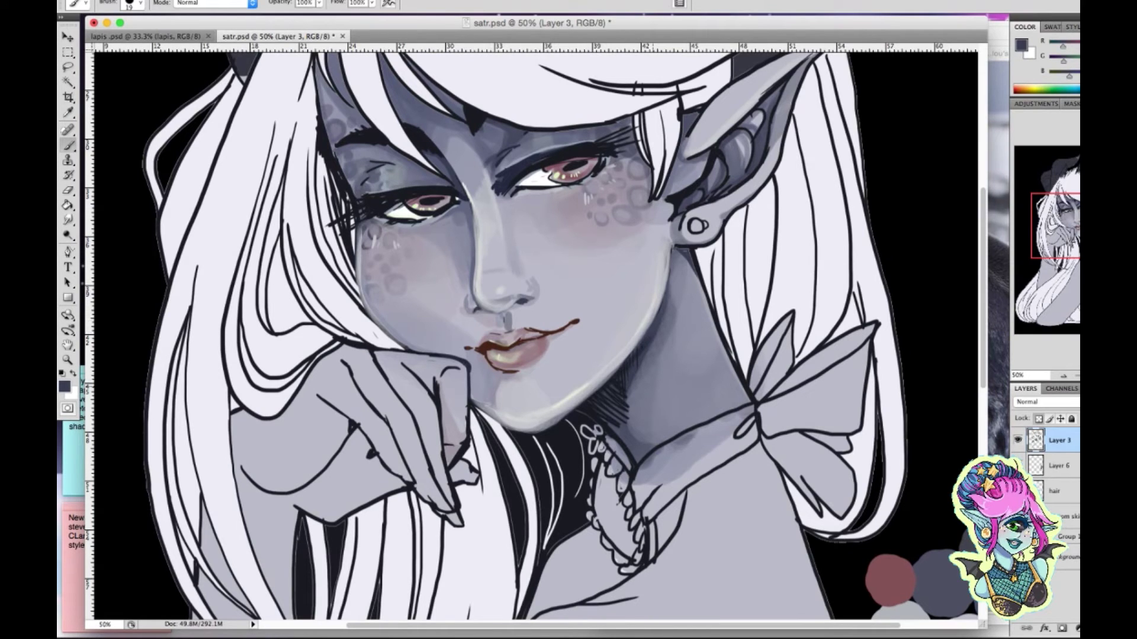
Pick a muted purple-grey and outline the scale spots beside the ear-side eye on the bottom skin layer
{"action": "left_click", "coordinate": [64, 386]}
{"action": "left_click_drag", "start_coordinate": [873, 237], "coordinate": [870, 216]}
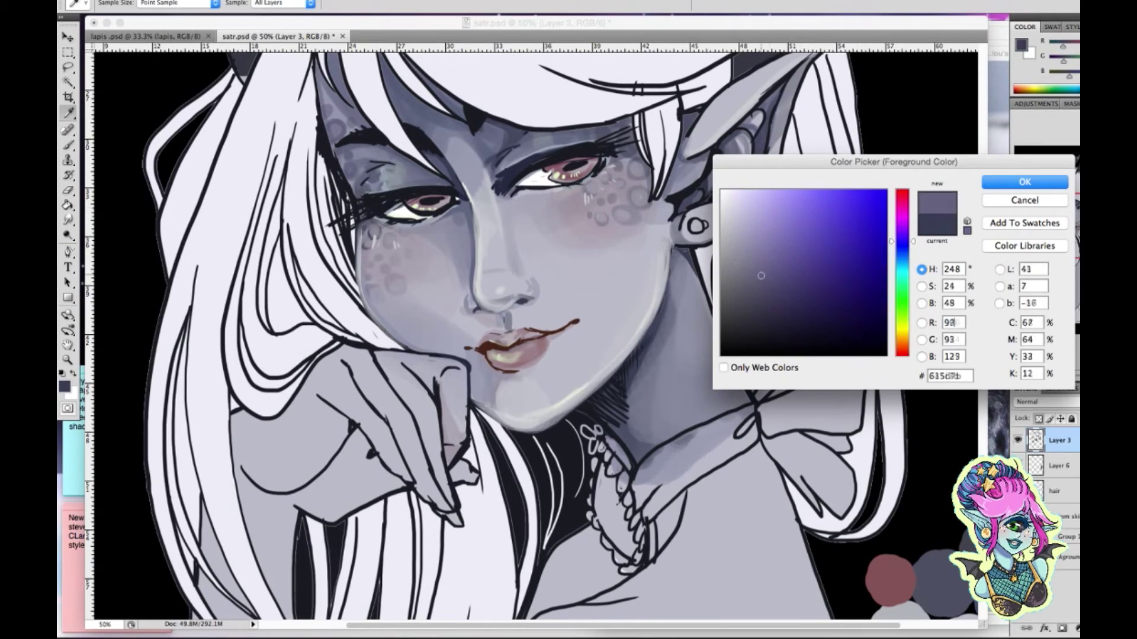
{"action": "left_click", "coordinate": [957, 172]}
{"action": "right_click", "coordinate": [623, 214]}
{"action": "double_click", "coordinate": [662, 369]}
{"action": "key", "text": "alt+bracketleft"}
{"action": "key", "text": "alt+bracketleft"}
{"action": "key", "text": "alt+bracketleft"}
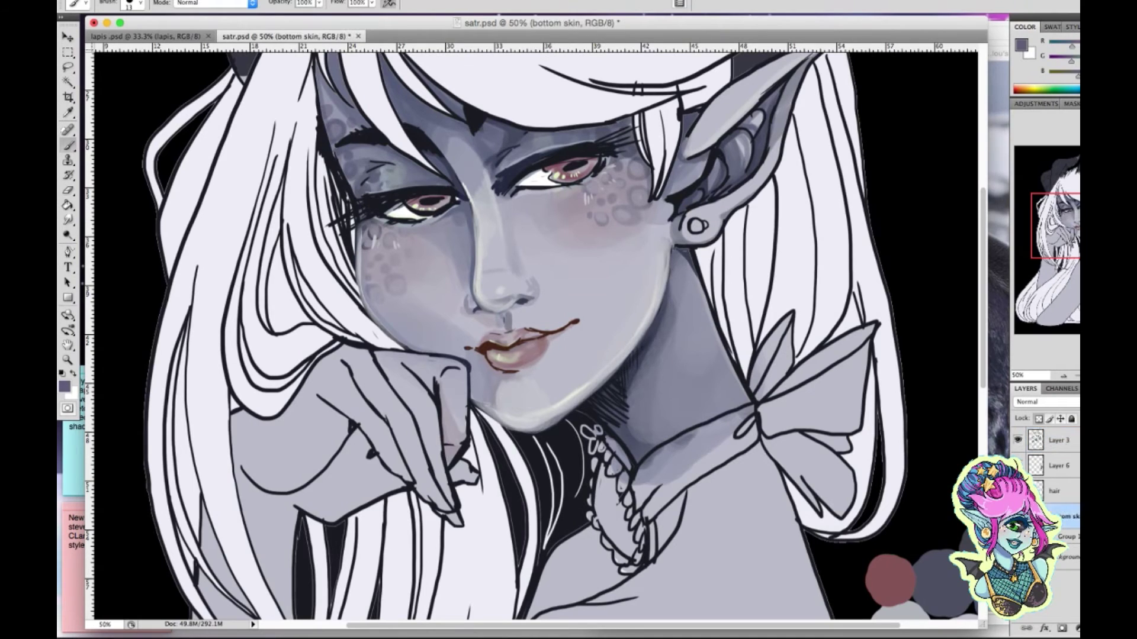
{"action": "right_click", "coordinate": [623, 215]}
{"action": "double_click", "coordinate": [696, 311]}
{"action": "left_click", "coordinate": [601, 201]}
Pick white, add a new layer and paint highlights across both irises
{"action": "left_click", "coordinate": [1059, 465]}
{"action": "left_click", "coordinate": [64, 387]}
{"action": "left_click", "coordinate": [723, 183]}
{"action": "left_click", "coordinate": [1022, 180]}
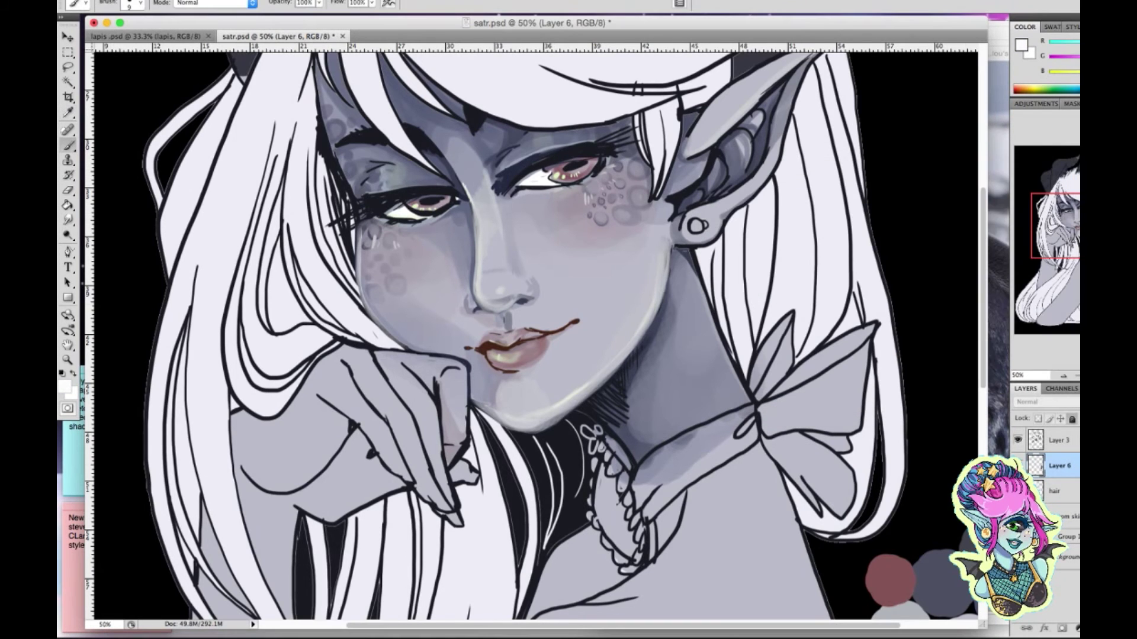
{"action": "key", "text": "ctrl+shift+alt+n"}
{"action": "left_click_drag", "start_coordinate": [548, 179], "coordinate": [593, 164]}
{"action": "left_click_drag", "start_coordinate": [406, 212], "coordinate": [447, 199]}
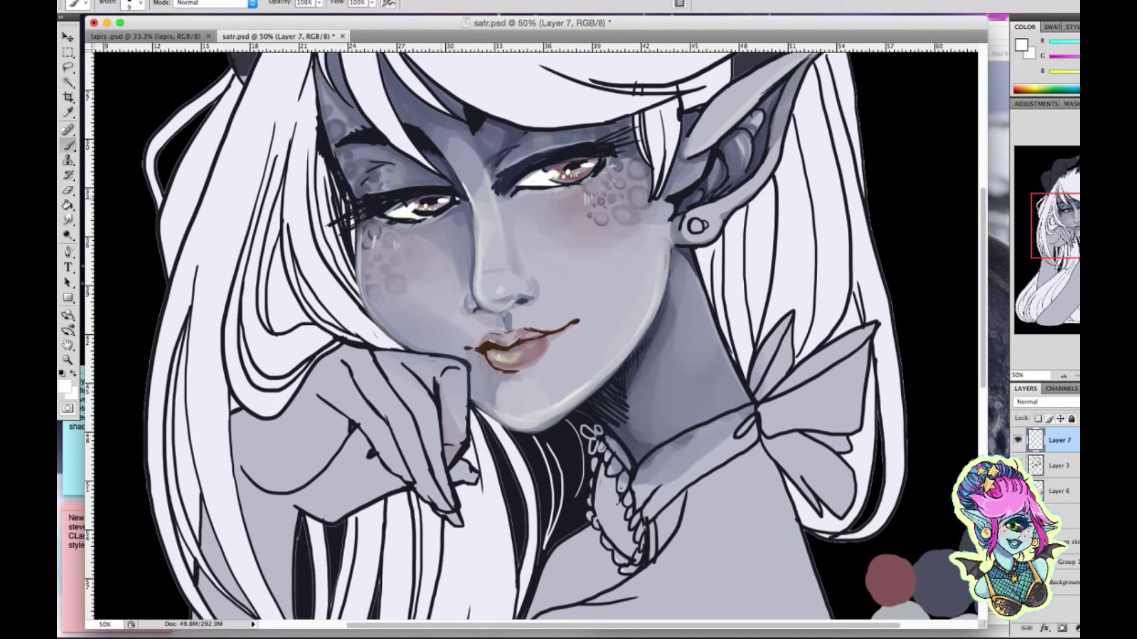
Pick a dark reddish brown and recolour the line art of the irises, with Layer 3 active
{"action": "left_click", "coordinate": [64, 386]}
{"action": "left_click", "coordinate": [492, 362]}
{"action": "left_click", "coordinate": [1025, 183]}
{"action": "left_click", "coordinate": [1058, 465]}
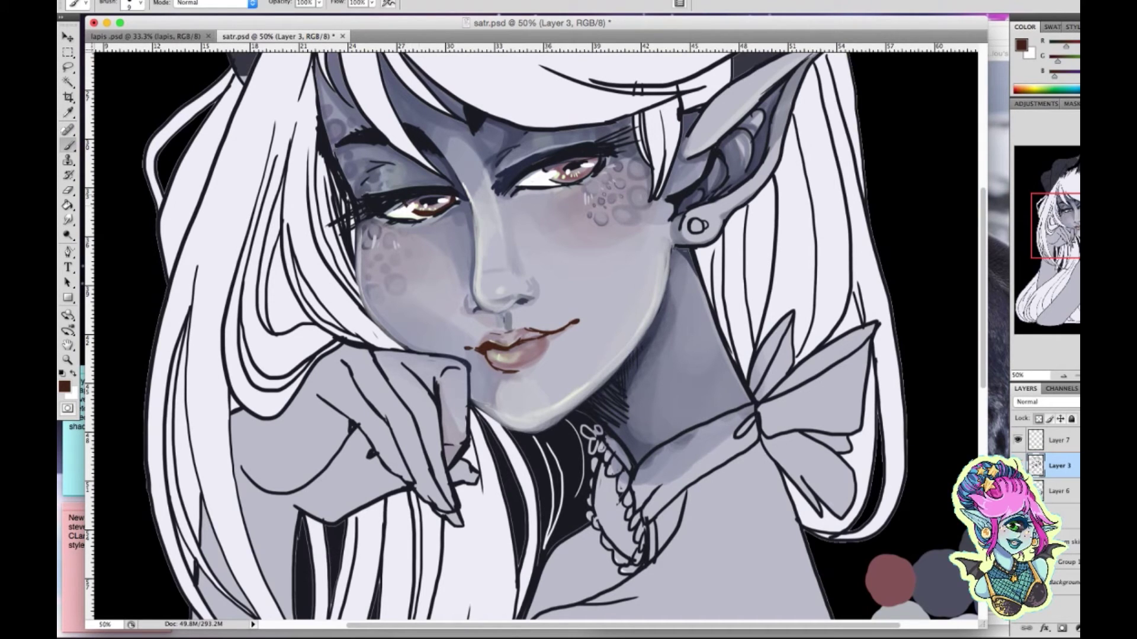
Pick a pale yellow-green and recolour the Layer 3 line art between and below the lips
{"action": "left_click", "coordinate": [64, 386]}
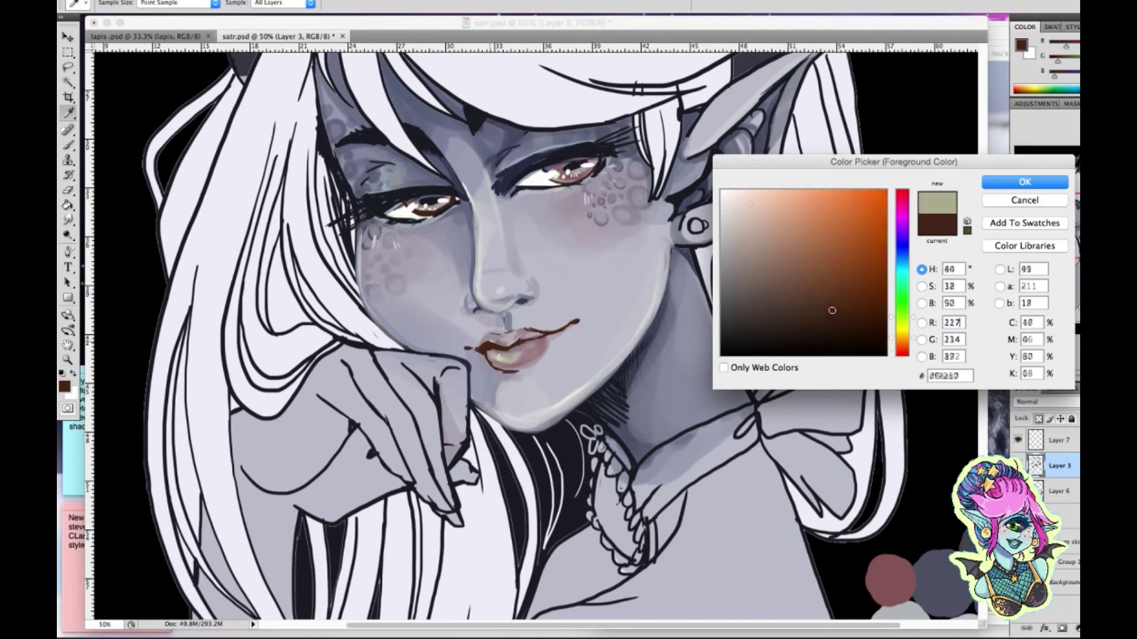
{"action": "left_click", "coordinate": [841, 237]}
{"action": "left_click", "coordinate": [951, 173]}
{"action": "mouse_move", "coordinate": [493, 343]}
{"action": "left_mouse_down"}
{"action": "mouse_move", "coordinate": [518, 347]}
{"action": "mouse_move", "coordinate": [509, 331]}
{"action": "mouse_move", "coordinate": [521, 340]}
{"action": "mouse_move", "coordinate": [491, 367]}
{"action": "left_mouse_up"}
{"action": "right_click", "coordinate": [524, 339]}
{"action": "left_click", "coordinate": [590, 497]}
{"action": "key", "text": "Return"}
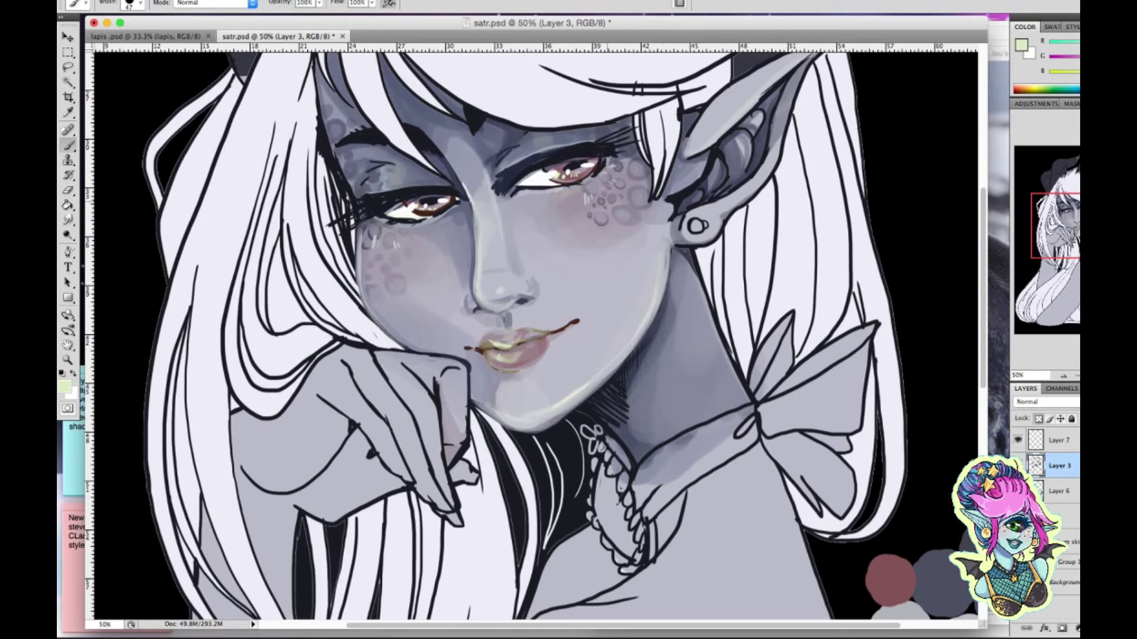
Pick a muted blue-grey and shade the fingers and back of the hand on the bottom skin layer
{"action": "left_click", "coordinate": [64, 386]}
{"action": "left_click", "coordinate": [474, 355]}
{"action": "key", "text": "Return"}
{"action": "left_click", "coordinate": [1060, 541]}
{"action": "right_click", "coordinate": [587, 320]}
{"action": "left_click", "coordinate": [705, 408]}
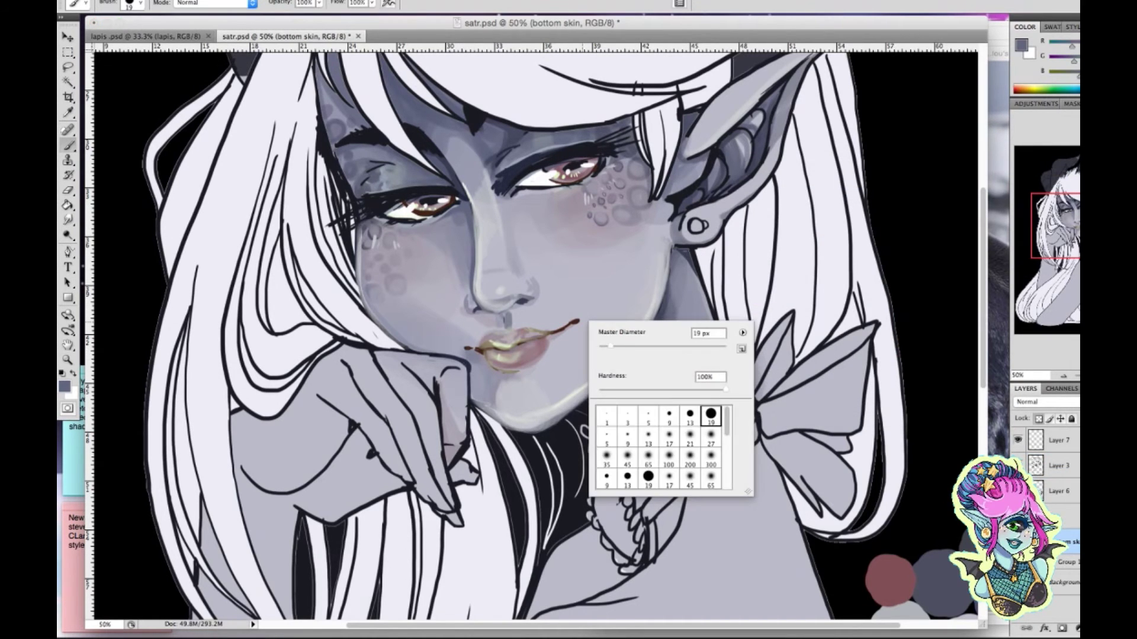
{"action": "right_click", "coordinate": [582, 314]}
{"action": "left_click", "coordinate": [642, 470]}
{"action": "key", "text": "Return"}
{"action": "mouse_move", "coordinate": [486, 359]}
{"action": "left_mouse_down"}
{"action": "mouse_move", "coordinate": [414, 351]}
{"action": "mouse_move", "coordinate": [456, 346]}
{"action": "mouse_move", "coordinate": [472, 401]}
{"action": "mouse_move", "coordinate": [443, 417]}
{"action": "mouse_move", "coordinate": [460, 481]}
{"action": "left_mouse_up"}
{"action": "mouse_move", "coordinate": [388, 354]}
{"action": "left_mouse_down"}
{"action": "mouse_move", "coordinate": [429, 387]}
{"action": "mouse_move", "coordinate": [450, 380]}
{"action": "left_mouse_up"}
Shade the neck, the skin around the brooch, the wrist and the forearm with the blue-grey
{"action": "key", "text": "super+minus"}
{"action": "key", "text": "super+minus"}
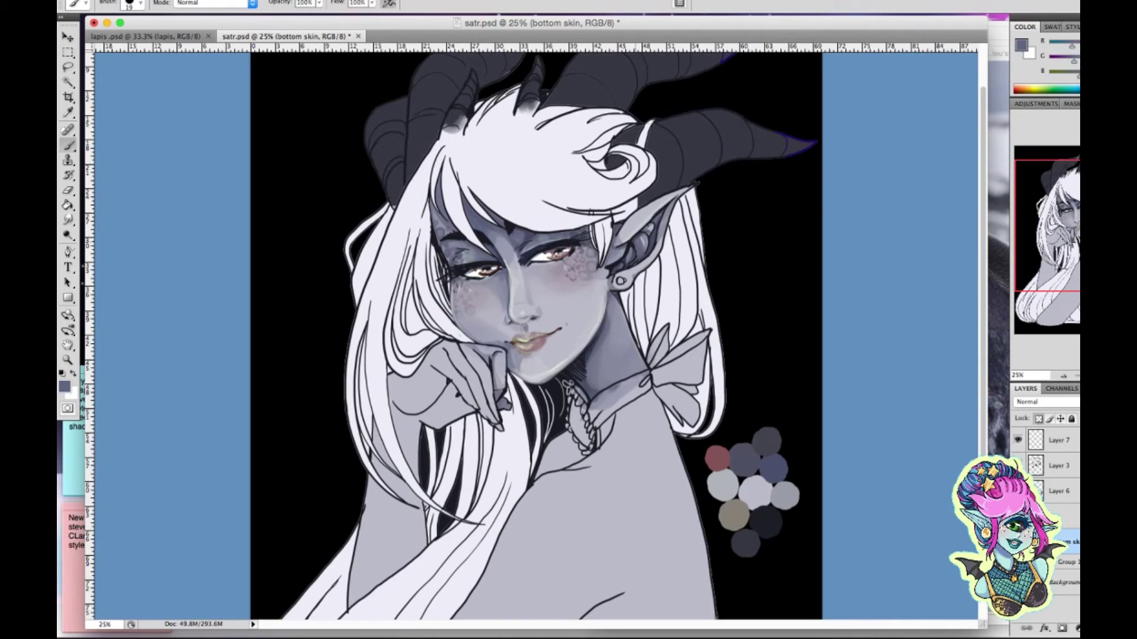
{"action": "right_click", "coordinate": [622, 305]}
{"action": "key", "text": "Return"}
{"action": "mouse_move", "coordinate": [645, 338]}
{"action": "left_mouse_down"}
{"action": "mouse_move", "coordinate": [611, 379]}
{"action": "mouse_move", "coordinate": [619, 320]}
{"action": "mouse_move", "coordinate": [651, 379]}
{"action": "mouse_move", "coordinate": [586, 411]}
{"action": "mouse_move", "coordinate": [615, 407]}
{"action": "left_mouse_up"}
{"action": "mouse_move", "coordinate": [536, 477]}
{"action": "left_mouse_down"}
{"action": "mouse_move", "coordinate": [586, 452]}
{"action": "mouse_move", "coordinate": [553, 468]}
{"action": "mouse_move", "coordinate": [579, 422]}
{"action": "left_mouse_up"}
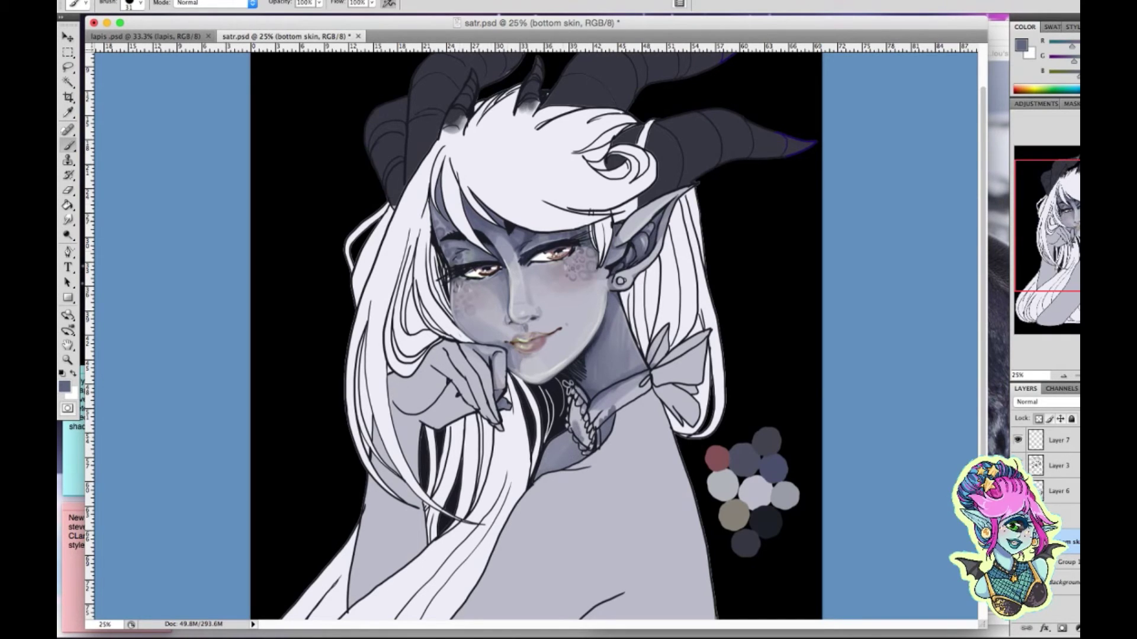
{"action": "left_click_drag", "start_coordinate": [432, 370], "coordinate": [462, 404]}
{"action": "mouse_move", "coordinate": [459, 397]}
{"action": "left_mouse_down"}
{"action": "mouse_move", "coordinate": [473, 411]}
{"action": "mouse_move", "coordinate": [392, 413]}
{"action": "mouse_move", "coordinate": [415, 477]}
{"action": "mouse_move", "coordinate": [391, 382]}
{"action": "mouse_move", "coordinate": [403, 390]}
{"action": "mouse_move", "coordinate": [417, 373]}
{"action": "mouse_move", "coordinate": [391, 379]}
{"action": "left_mouse_up"}
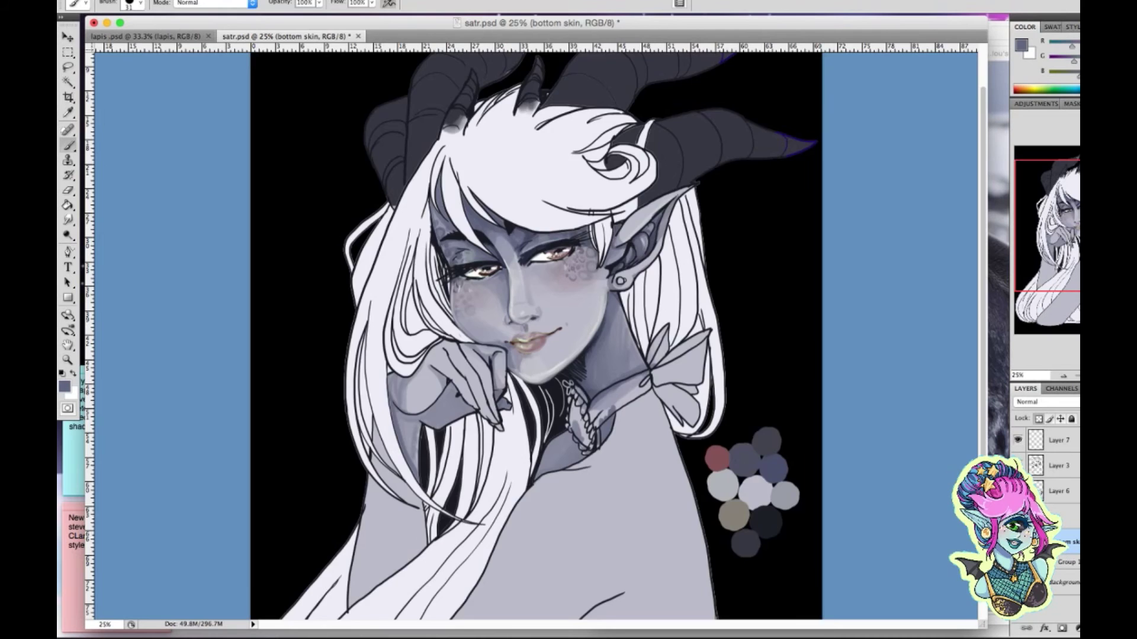
Pick a light lavender-grey as the painting colour
{"action": "key", "text": "super+minus"}
{"action": "key", "text": "super+equal"}
{"action": "key", "text": "super+equal"}
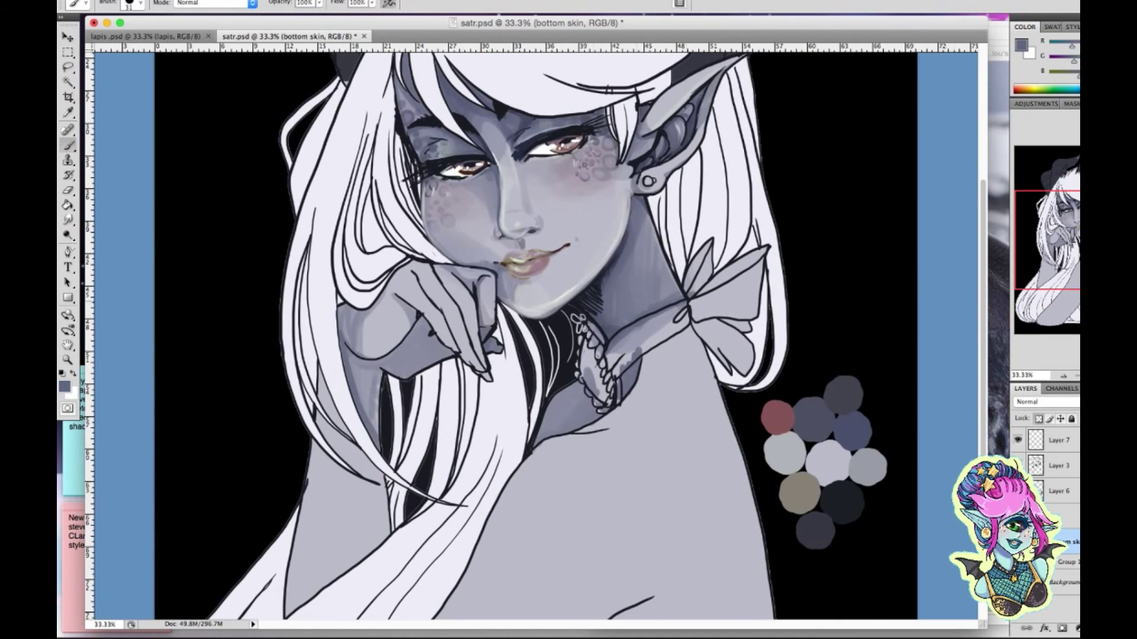
{"action": "scroll", "coordinate": [558, 336], "scroll_direction": "up", "scroll_amount": 5}
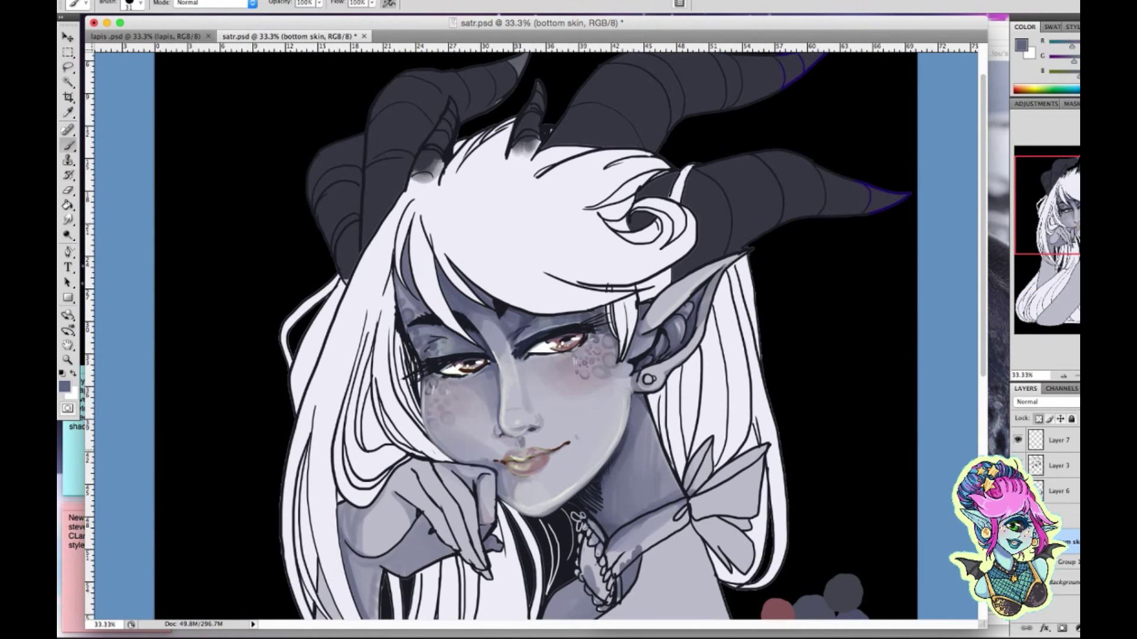
{"action": "left_click", "coordinate": [64, 386]}
{"action": "key", "text": "Return"}
{"action": "key", "text": "i"}
{"action": "key", "text": "b"}
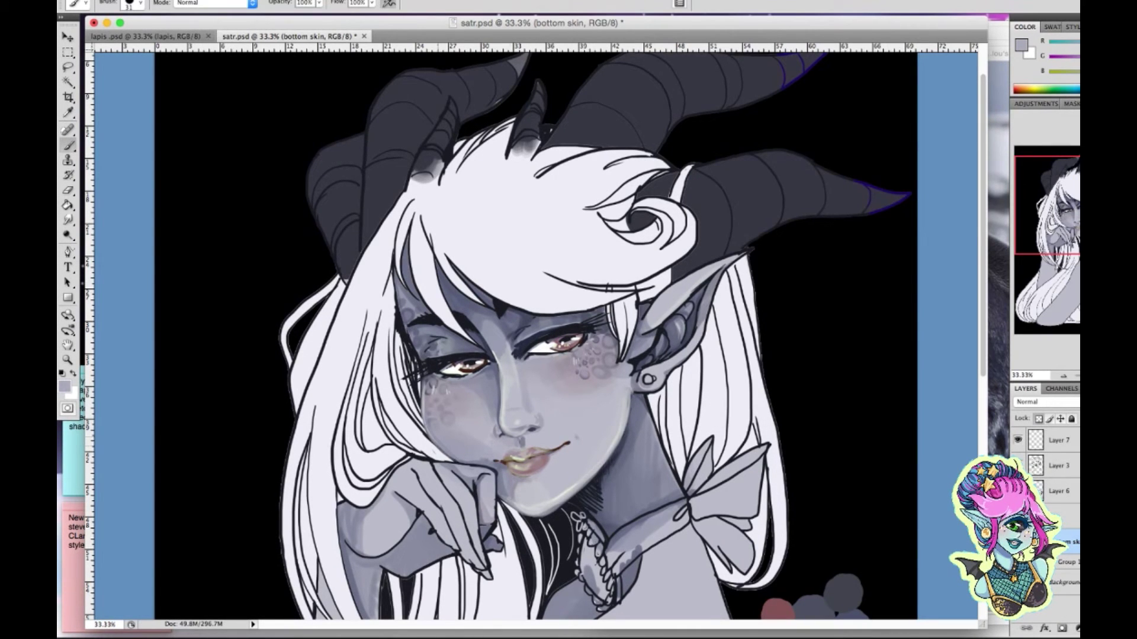
Lasso the forehead and brow area and darken it with Brightness/Contrast at brightness -29
{"action": "key", "text": "l"}
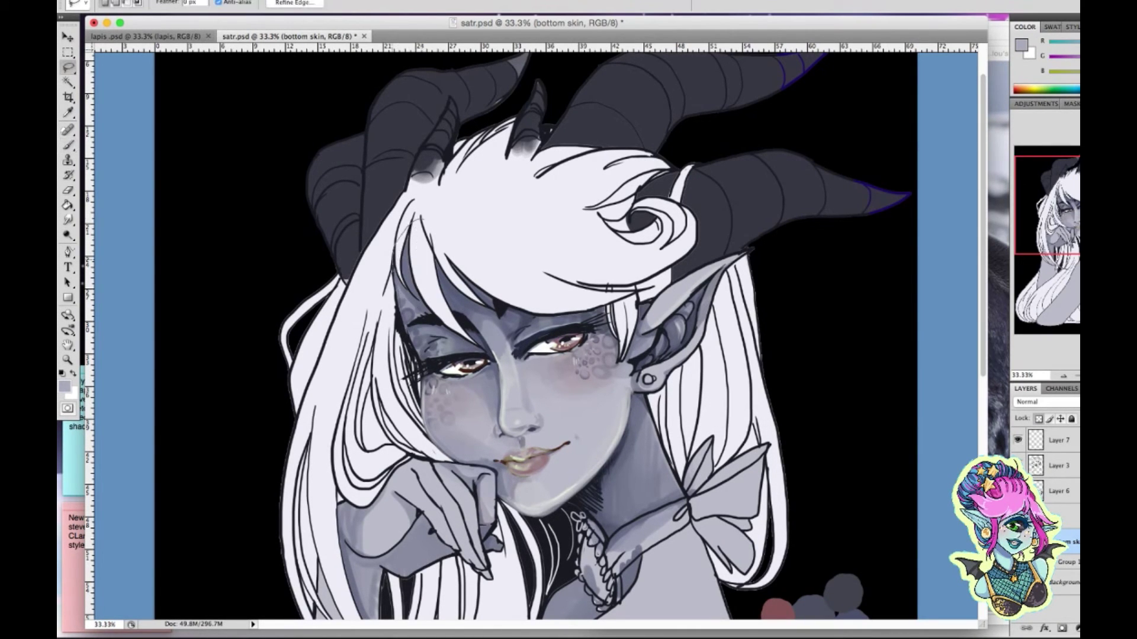
{"action": "mouse_move", "coordinate": [414, 222]}
{"action": "left_mouse_down"}
{"action": "mouse_move", "coordinate": [492, 361]}
{"action": "mouse_move", "coordinate": [418, 261]}
{"action": "mouse_move", "coordinate": [411, 222]}
{"action": "left_mouse_up"}
{"action": "mouse_move", "coordinate": [515, 323]}
{"action": "left_mouse_down"}
{"action": "mouse_move", "coordinate": [592, 325]}
{"action": "mouse_move", "coordinate": [618, 278]}
{"action": "mouse_move", "coordinate": [533, 203]}
{"action": "mouse_move", "coordinate": [429, 231]}
{"action": "left_mouse_up"}
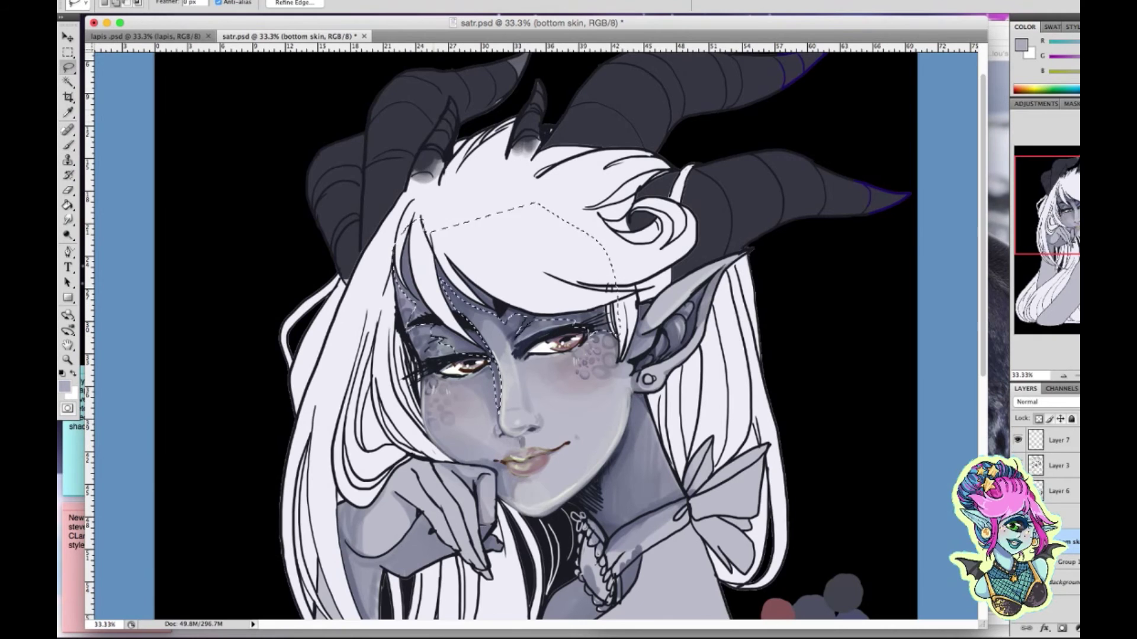
{"action": "left_click", "coordinate": [216, 1]}
{"action": "mouse_move", "coordinate": [225, 5]}
{"action": "left_click", "coordinate": [497, 5]}
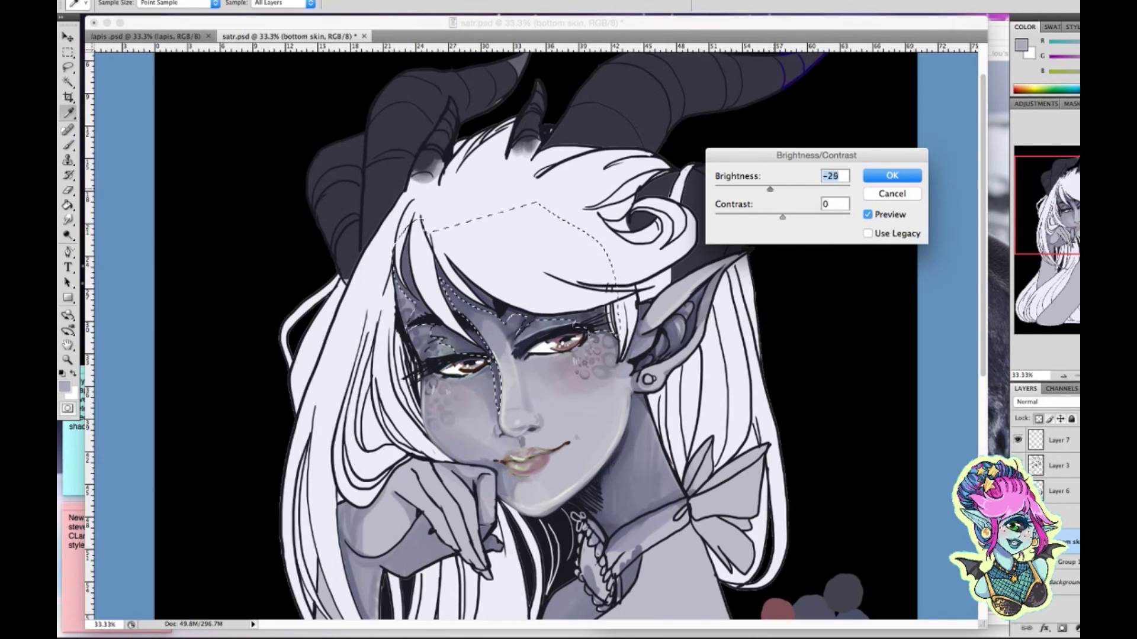
{"action": "key", "text": "Return"}
{"action": "key", "text": "ctrl+d"}
{"action": "key", "text": "l"}
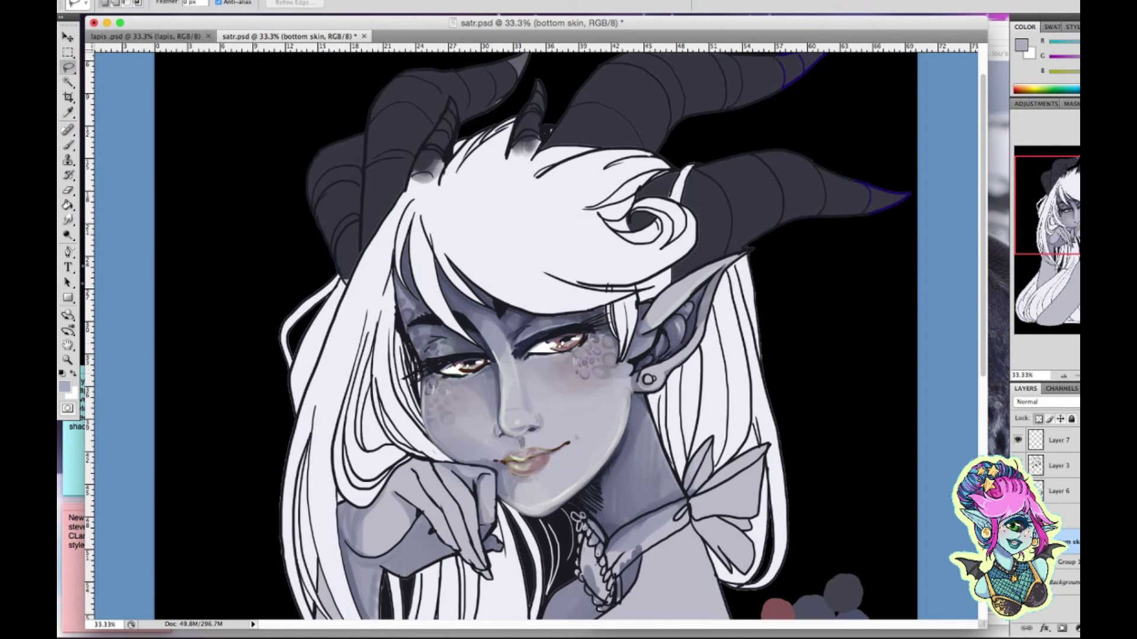
Pick a lavender-grey and refine the shading along the nose bridge and nose tip
{"action": "key", "text": "z"}
{"action": "left_click", "coordinate": [538, 399]}
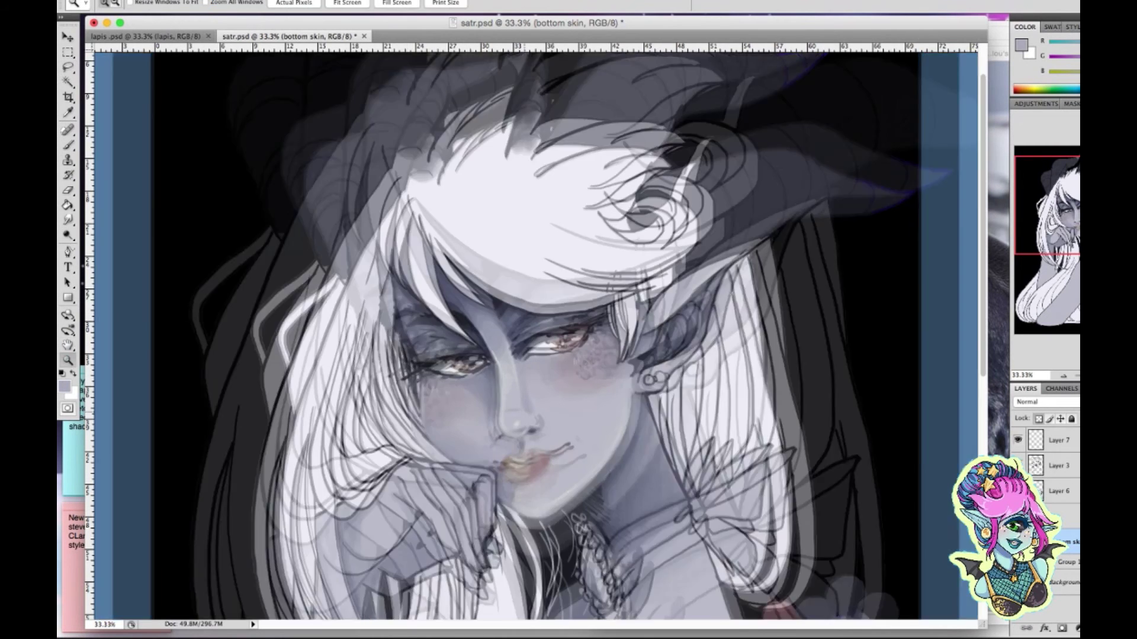
{"action": "key", "text": "b"}
{"action": "right_click", "coordinate": [545, 405]}
{"action": "double_click", "coordinate": [652, 503]}
{"action": "left_click", "coordinate": [64, 386]}
{"action": "left_click", "coordinate": [1025, 180]}
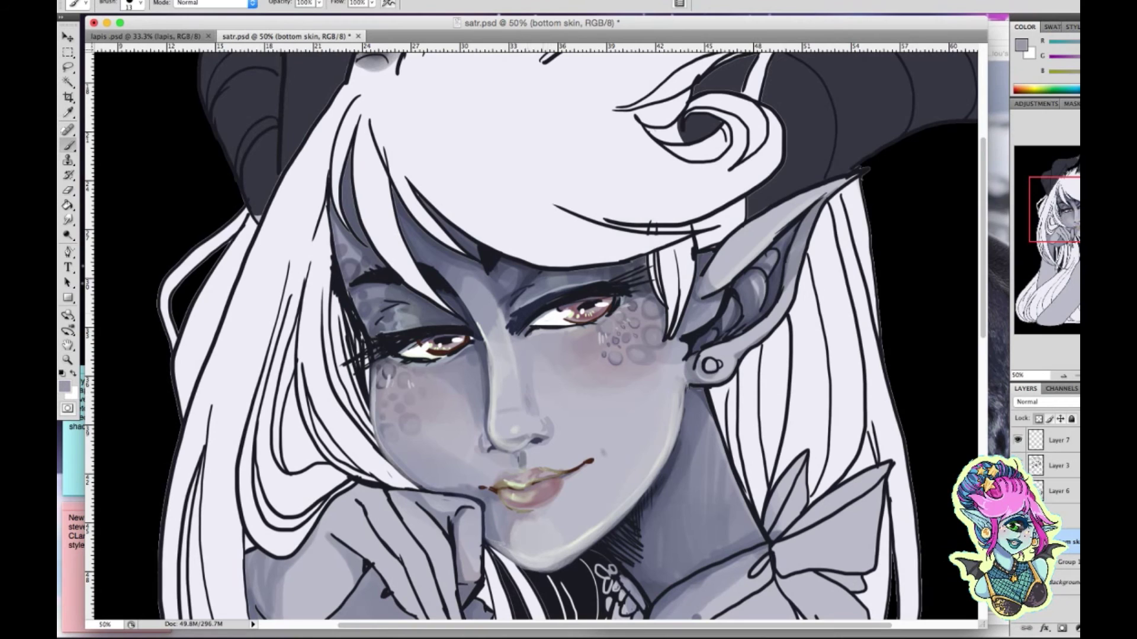
{"action": "right_click", "coordinate": [540, 284]}
{"action": "left_click", "coordinate": [602, 443]}
{"action": "key", "text": "Return"}
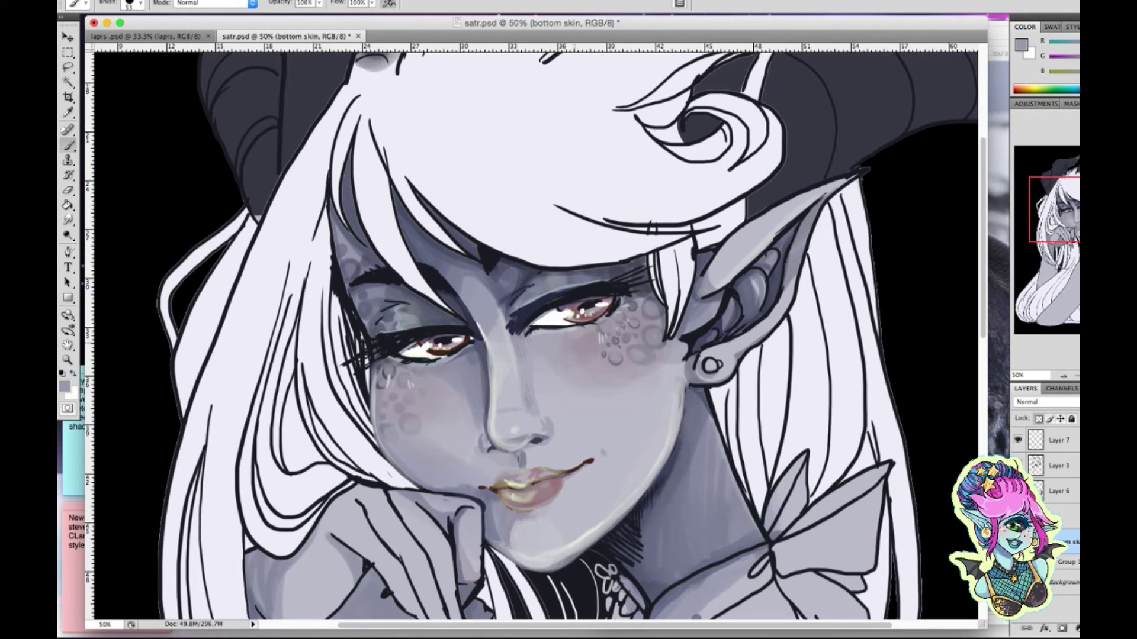
Pick the pink dcadc0 and brush blush over the scale spots around both eyes
{"action": "right_click", "coordinate": [456, 371]}
{"action": "left_click", "coordinate": [518, 528]}
{"action": "key", "text": "Return"}
{"action": "left_click", "coordinate": [64, 387]}
{"action": "key", "text": "Return"}
{"action": "left_click", "coordinate": [64, 386]}
{"action": "left_click", "coordinate": [747, 204]}
{"action": "key", "text": "Return"}
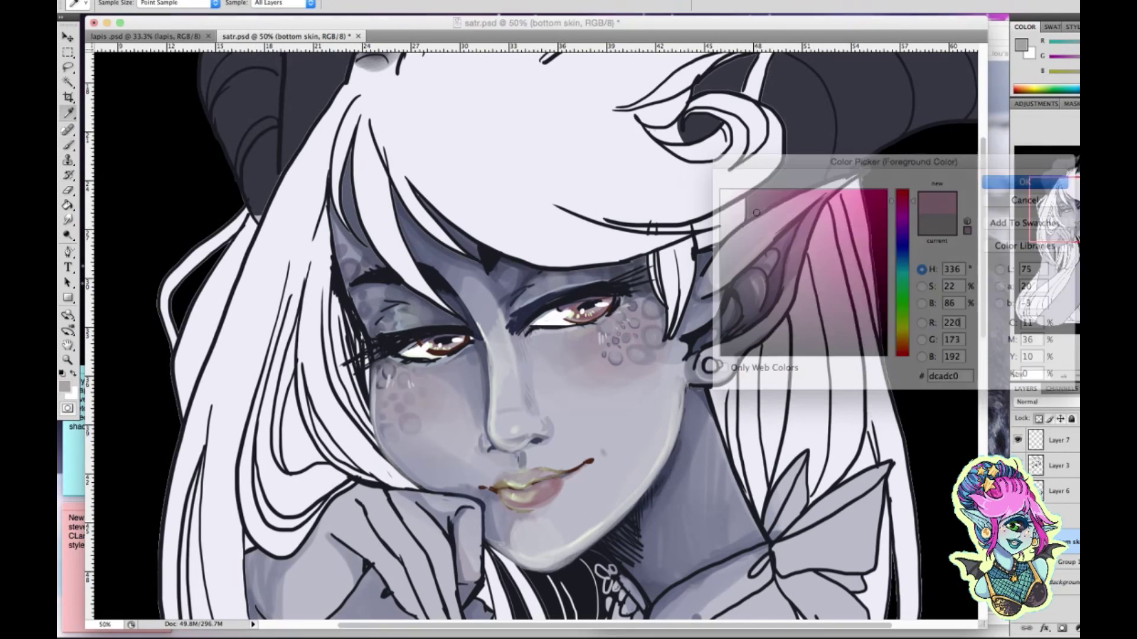
{"action": "scroll", "coordinate": [533, 331], "scroll_direction": "up", "scroll_amount": 1}
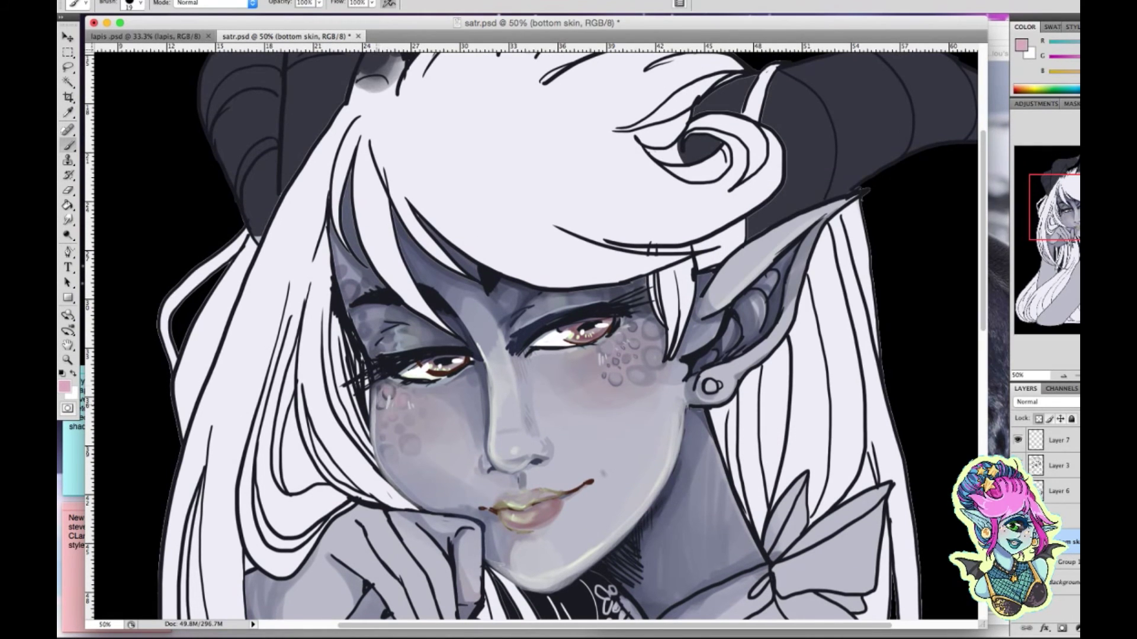
{"action": "right_click", "coordinate": [386, 399]}
{"action": "key", "text": "Return"}
{"action": "left_click_drag", "start_coordinate": [370, 354], "coordinate": [391, 335]}
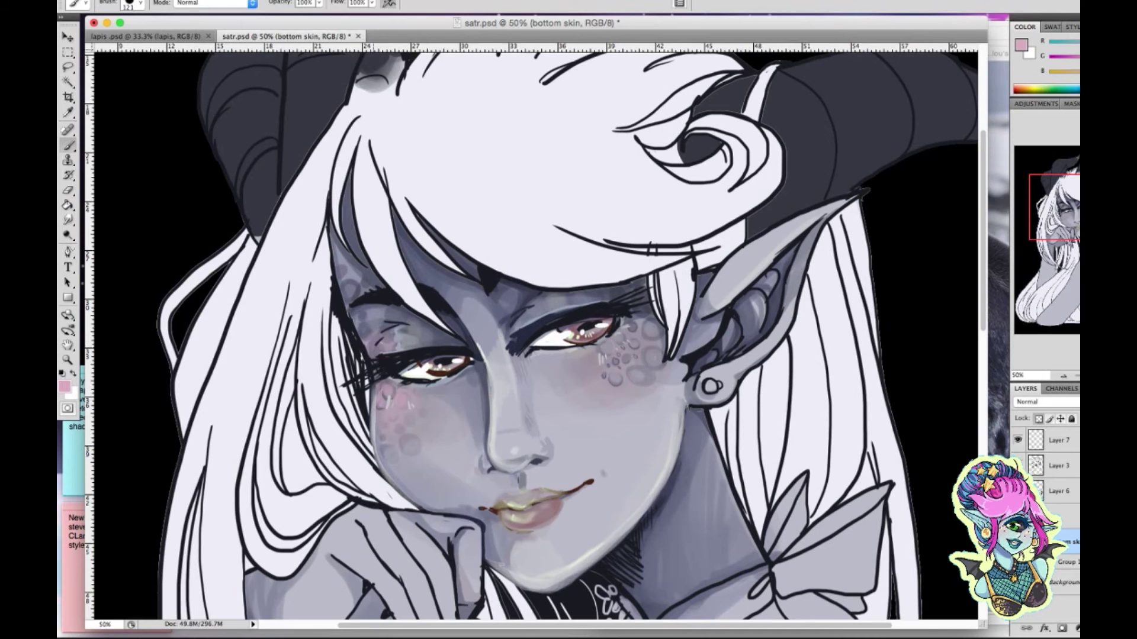
{"action": "left_click_drag", "start_coordinate": [628, 320], "coordinate": [648, 349]}
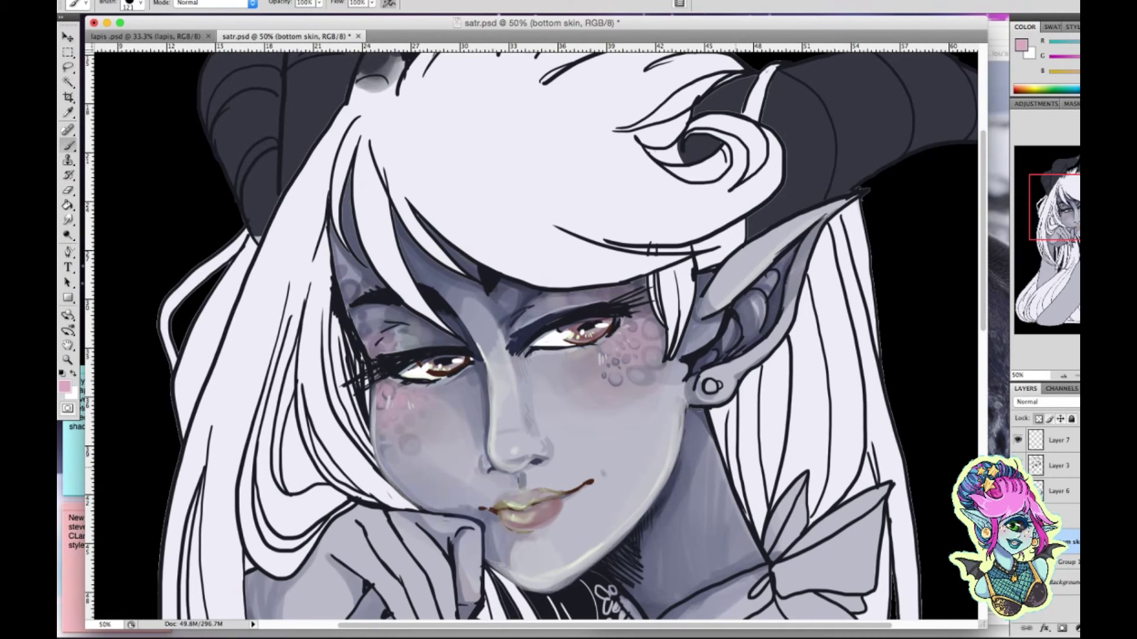
Pick a light lavender-grey and soften the pink blush on the cheeks
{"action": "left_click", "coordinate": [1021, 45]}
{"action": "left_click", "coordinate": [788, 249]}
{"action": "left_click", "coordinate": [1024, 183]}
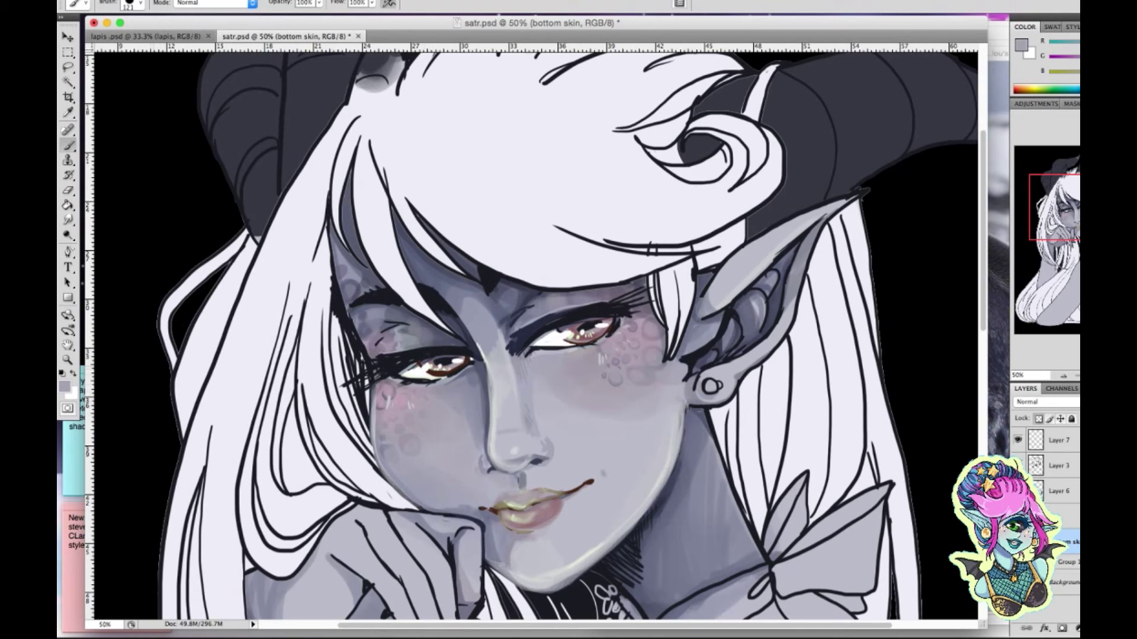
Pick a dark slate and shade the forehead under the fringe and the scale spots beside the ear-side eye
{"action": "left_click", "coordinate": [1021, 44]}
{"action": "left_click", "coordinate": [845, 220]}
{"action": "left_click", "coordinate": [1024, 181]}
{"action": "right_click", "coordinate": [509, 279]}
{"action": "double_click", "coordinate": [570, 436]}
{"action": "left_click_drag", "start_coordinate": [500, 296], "coordinate": [594, 296]}
{"action": "mouse_move", "coordinate": [628, 382]}
{"action": "left_mouse_down"}
{"action": "mouse_move", "coordinate": [663, 358]}
{"action": "mouse_move", "coordinate": [672, 367]}
{"action": "left_mouse_up"}
{"action": "left_click_drag", "start_coordinate": [585, 353], "coordinate": [613, 373]}
Set the brush to 19 px and outline the scale spots on the hair-side cheek in dark slate
{"action": "right_click", "coordinate": [417, 389]}
{"action": "left_click", "coordinate": [454, 543]}
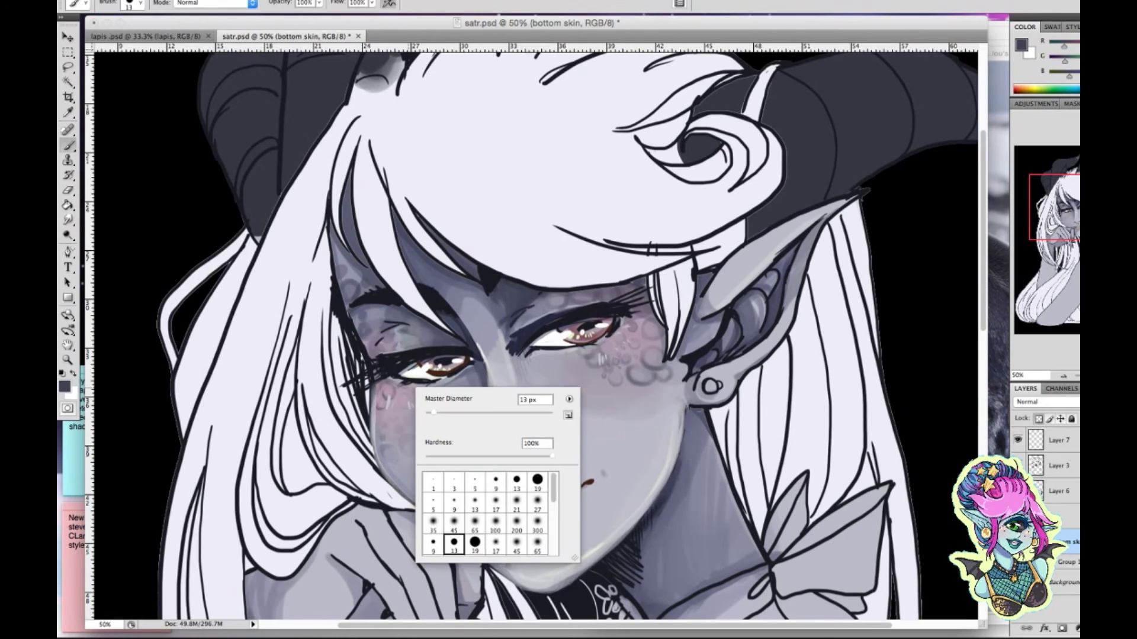
{"action": "key", "text": "Return"}
{"action": "right_click", "coordinate": [431, 436]}
{"action": "left_click", "coordinate": [489, 588]}
{"action": "key", "text": "Return"}
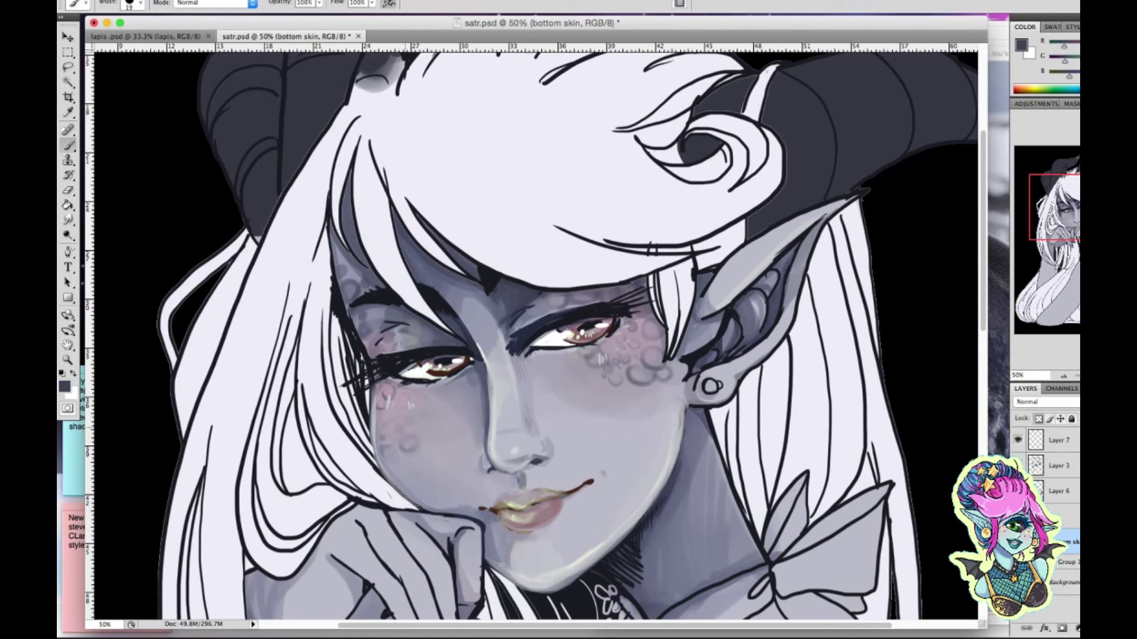
Pick a pale grey and paint highlights on the scale spots and along the side of the nose bridge
{"action": "left_click", "coordinate": [1021, 45]}
{"action": "left_click", "coordinate": [737, 214]}
{"action": "key", "text": "Return"}
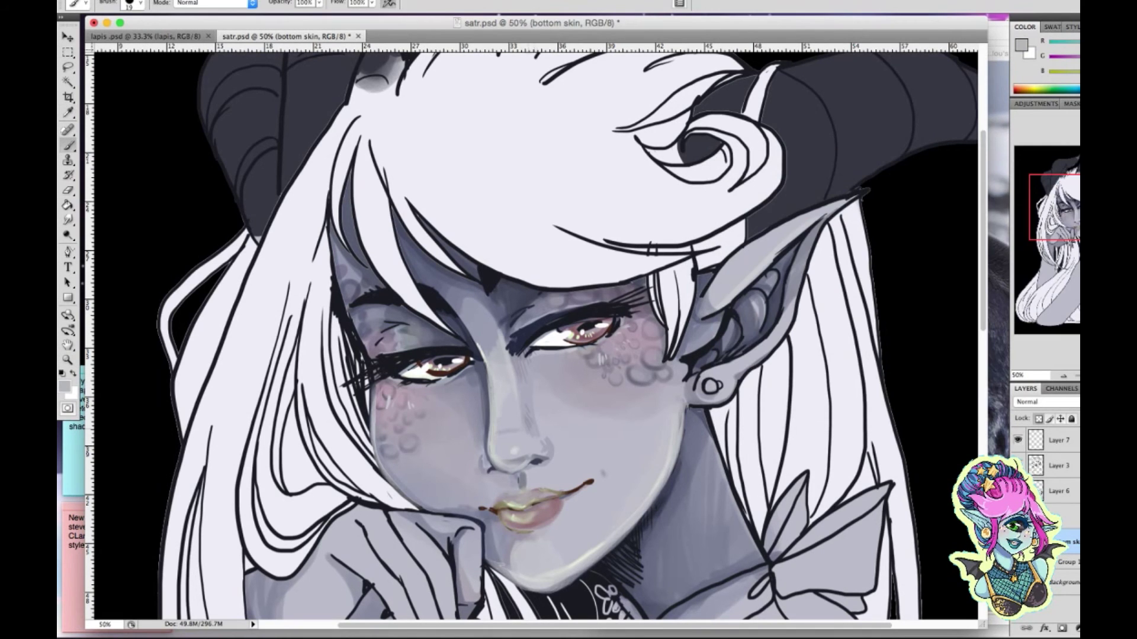
{"action": "right_click", "coordinate": [633, 360]}
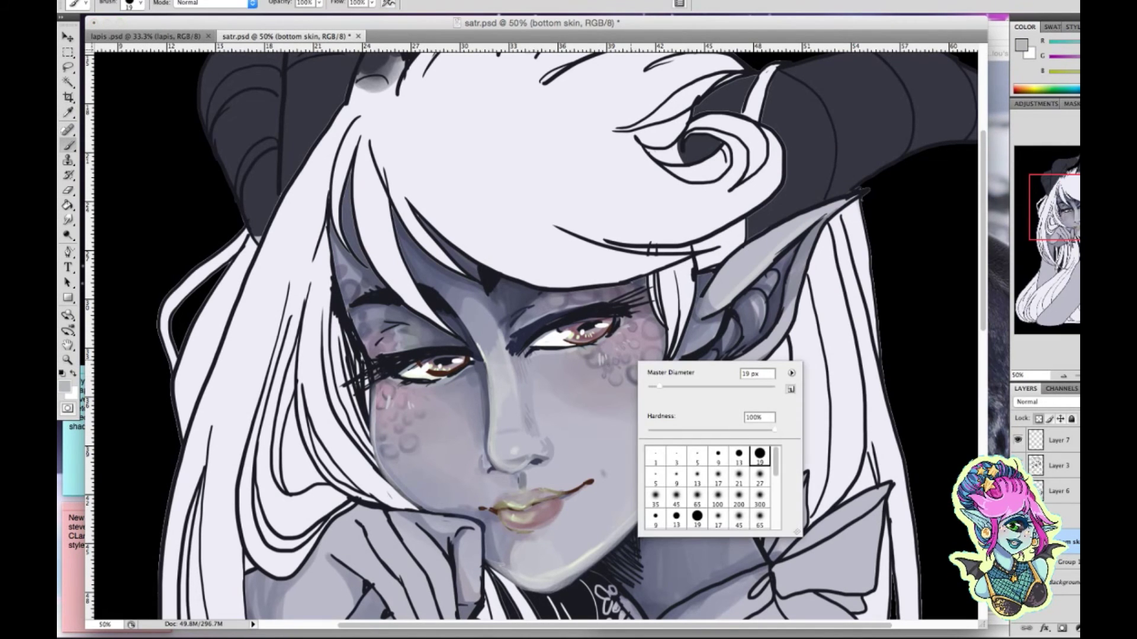
{"action": "key", "text": "Return"}
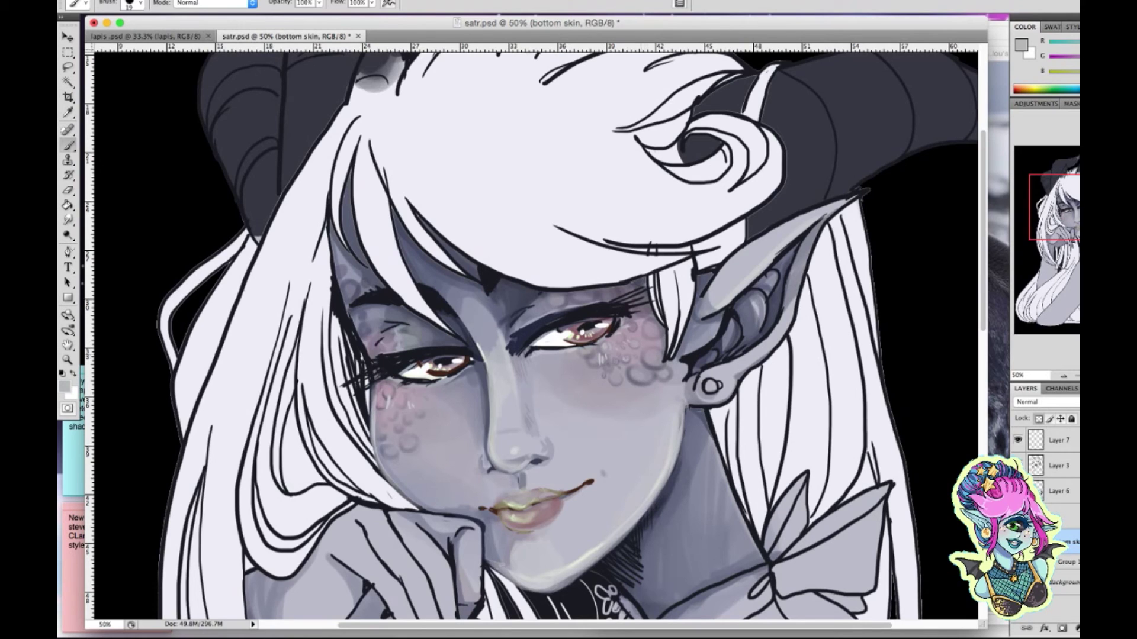
{"action": "left_click_drag", "start_coordinate": [485, 361], "coordinate": [488, 450]}
{"action": "left_click_drag", "start_coordinate": [485, 354], "coordinate": [466, 322]}
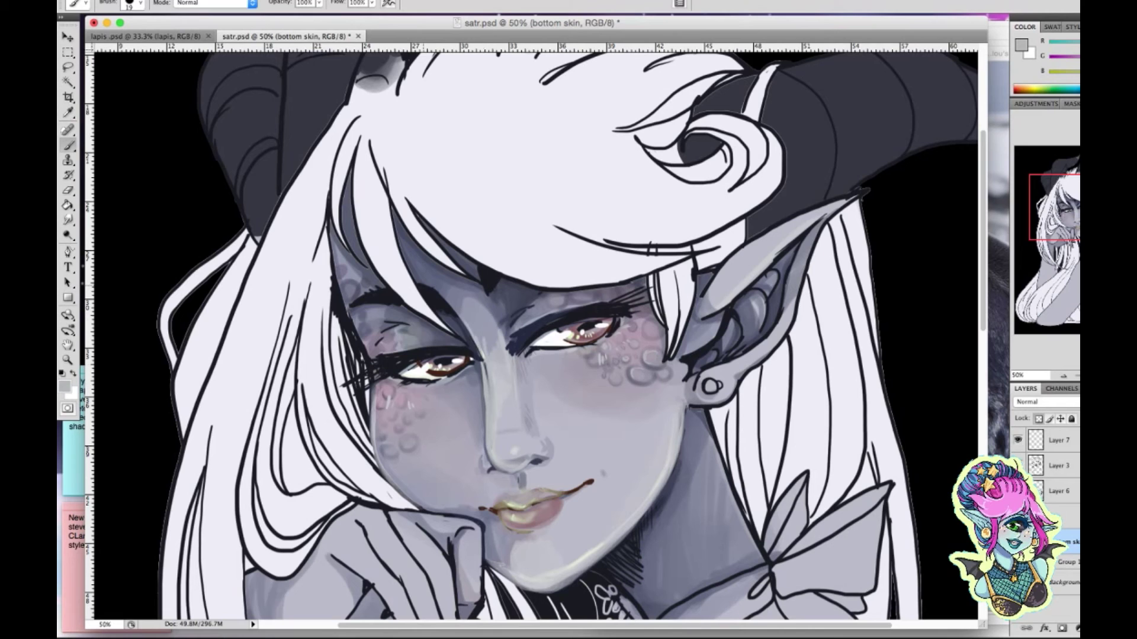
Pick a dark navy, deepen the nose bridge edge and the shadow under the nose, and make Layer 3 active
{"action": "left_click", "coordinate": [64, 386]}
{"action": "left_click", "coordinate": [769, 319]}
{"action": "key", "text": "Return"}
{"action": "left_click_drag", "start_coordinate": [483, 360], "coordinate": [486, 416]}
{"action": "right_click", "coordinate": [509, 426]}
{"action": "key", "text": "Return"}
{"action": "left_click_drag", "start_coordinate": [510, 468], "coordinate": [545, 465]}
{"action": "key", "text": "alt+]"}
{"action": "key", "text": "alt+]"}
{"action": "key", "text": "alt+]"}
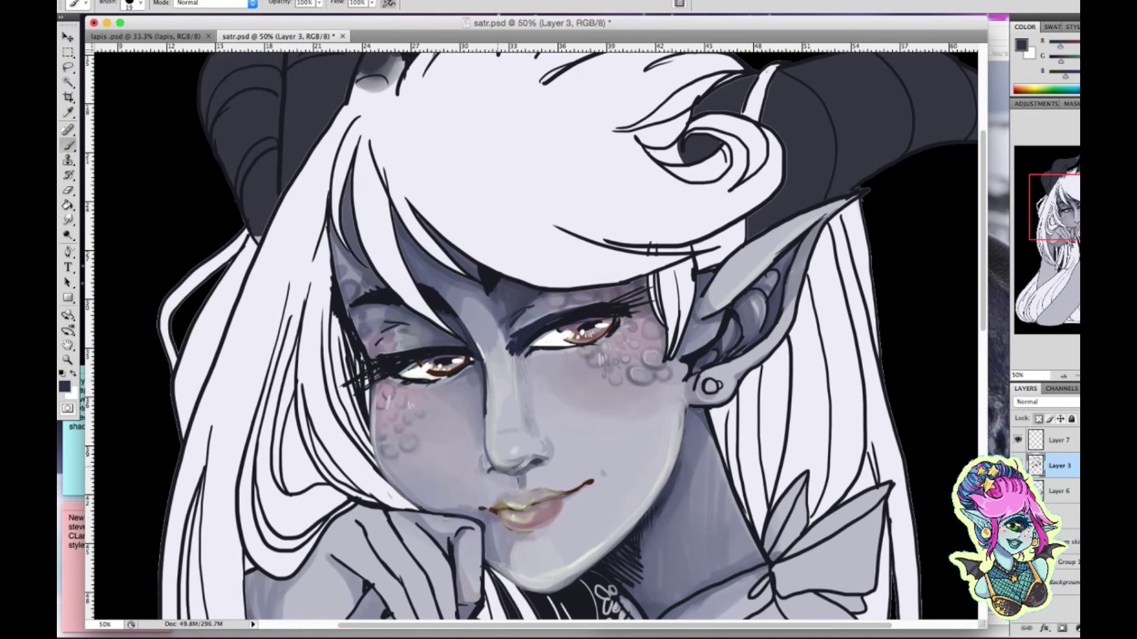
Make the bottom skin layer active and add dark navy accents under the nose and on the hair-side cheek and brow scale spots
{"action": "key", "text": "alt+["}
{"action": "key", "text": "alt+["}
{"action": "key", "text": "alt+["}
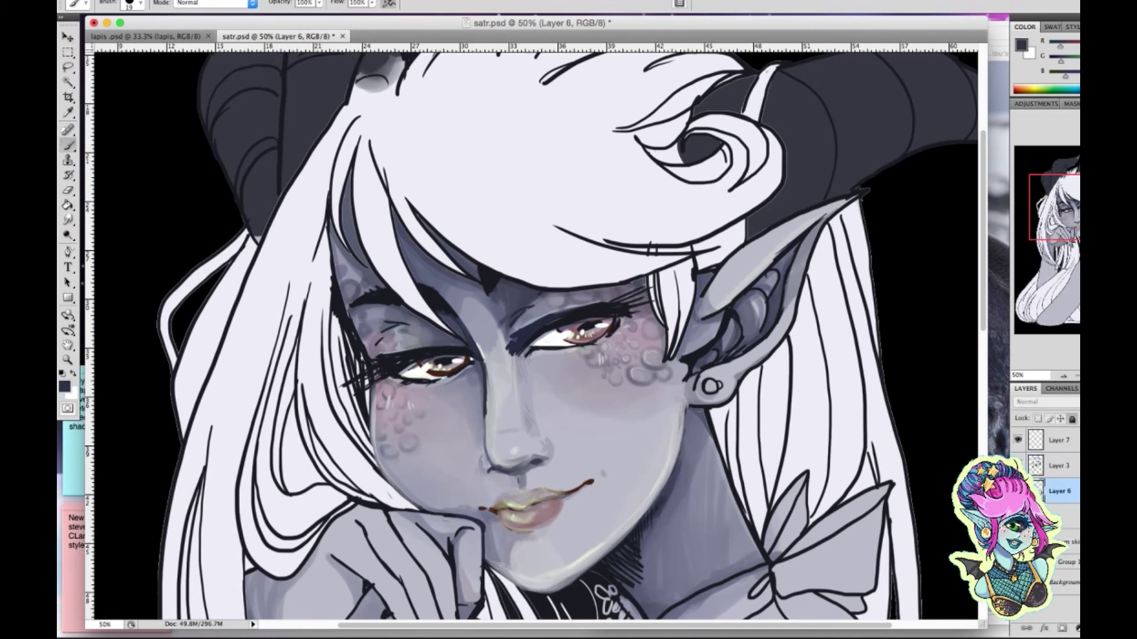
{"action": "mouse_move", "coordinate": [535, 468]}
{"action": "left_mouse_down"}
{"action": "mouse_move", "coordinate": [535, 481]}
{"action": "mouse_move", "coordinate": [504, 485]}
{"action": "mouse_move", "coordinate": [479, 473]}
{"action": "left_mouse_up"}
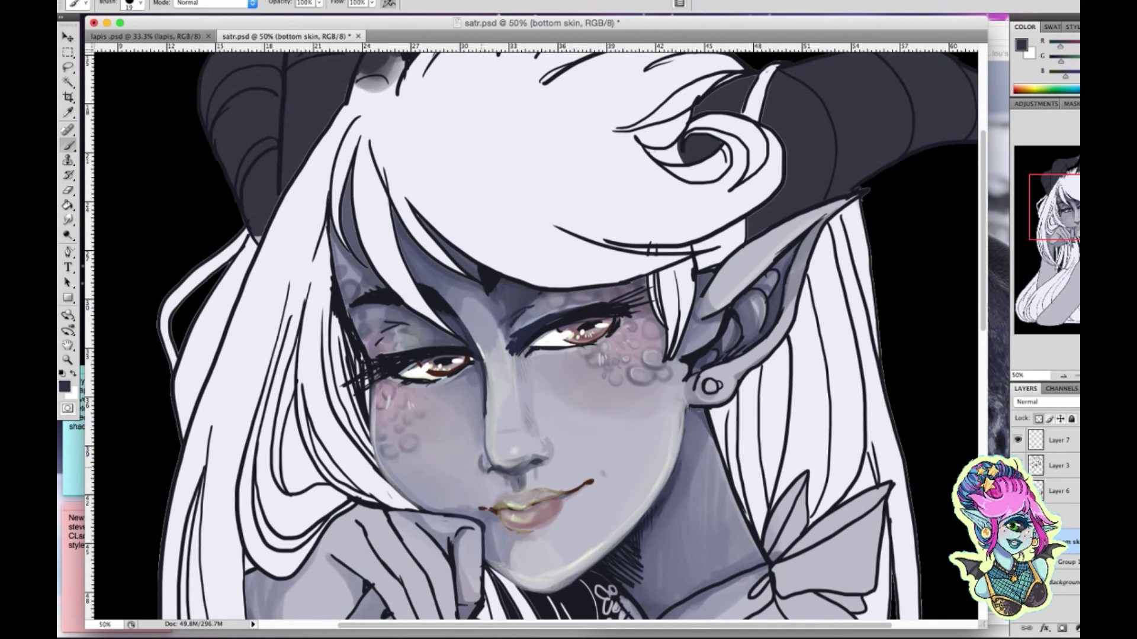
{"action": "left_click_drag", "start_coordinate": [550, 447], "coordinate": [551, 457]}
{"action": "left_click_drag", "start_coordinate": [378, 378], "coordinate": [391, 396]}
{"action": "mouse_move", "coordinate": [385, 333]}
{"action": "left_mouse_down"}
{"action": "mouse_move", "coordinate": [370, 356]}
{"action": "mouse_move", "coordinate": [353, 330]}
{"action": "left_mouse_up"}
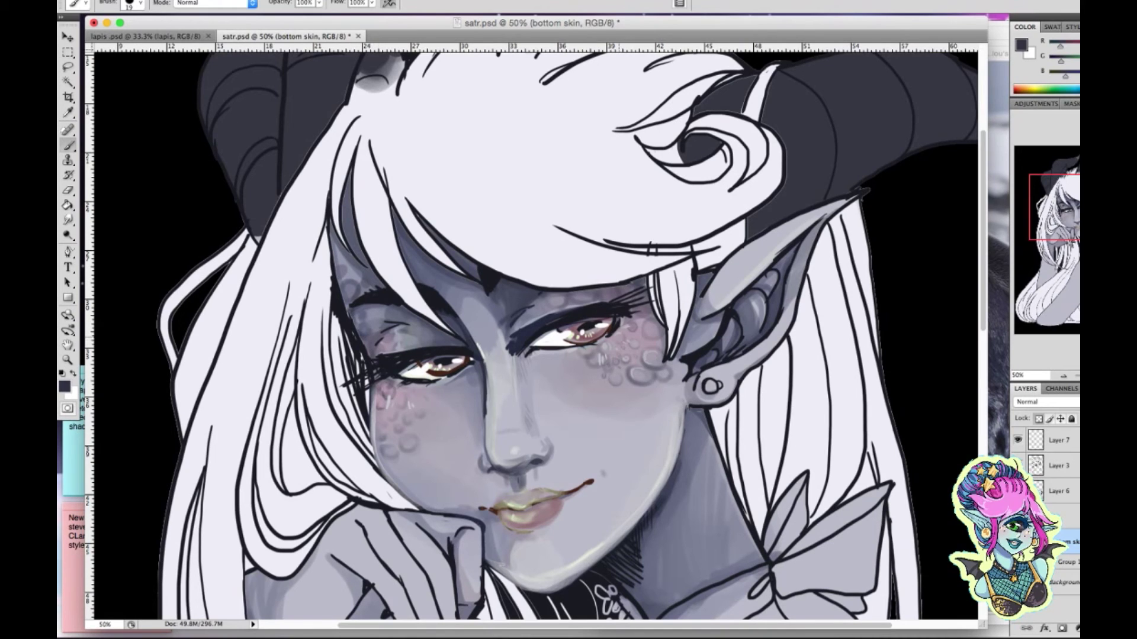
Pick a new colour and paint along the lips, and set a pale warm grey with a 9 px brush
{"action": "left_click", "coordinate": [64, 386]}
{"action": "left_click", "coordinate": [1027, 183]}
{"action": "left_click_drag", "start_coordinate": [504, 499], "coordinate": [592, 483]}
{"action": "left_click", "coordinate": [64, 386]}
{"action": "left_click", "coordinate": [898, 335]}
{"action": "left_click", "coordinate": [968, 182]}
{"action": "right_click", "coordinate": [566, 454]}
{"action": "left_click", "coordinate": [666, 548]}
{"action": "double_click", "coordinate": [645, 548]}
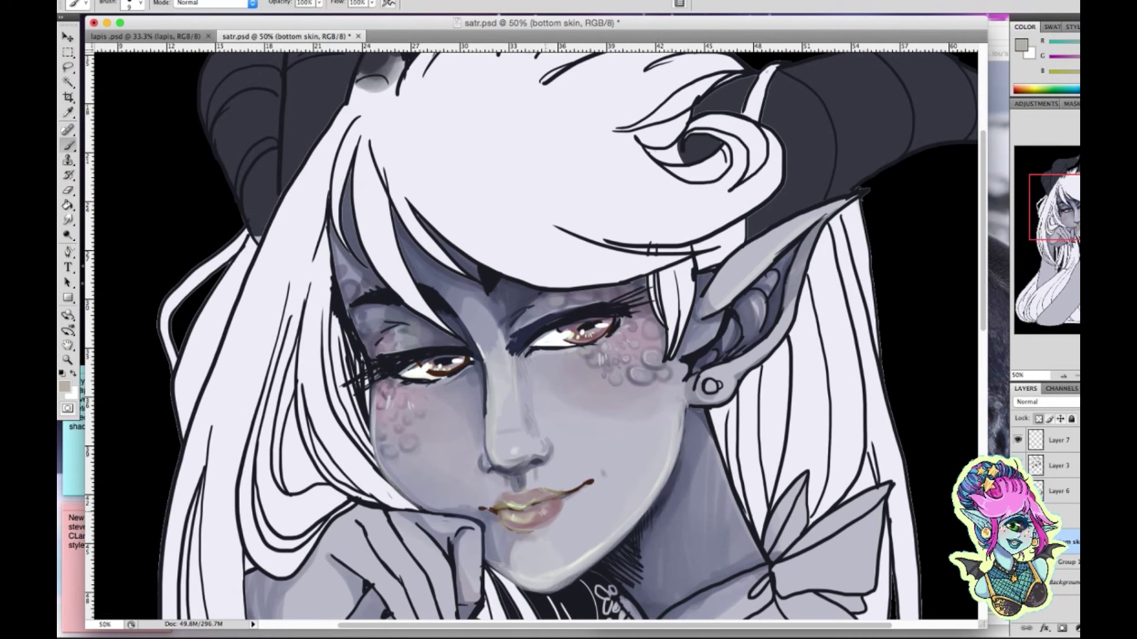
Pick a muted mauve red, paint the lips on the bottom skin layer and set the brush to 19 px
{"action": "left_click", "coordinate": [64, 386]}
{"action": "left_click", "coordinate": [898, 195]}
{"action": "left_click", "coordinate": [1027, 183]}
{"action": "left_click", "coordinate": [498, 503], "text": "ctrl"}
{"action": "right_click", "coordinate": [552, 453]}
{"action": "type", "text": "57"}
{"action": "key", "text": "Return"}
{"action": "left_click", "coordinate": [1060, 542]}
{"action": "left_click", "coordinate": [600, 609]}
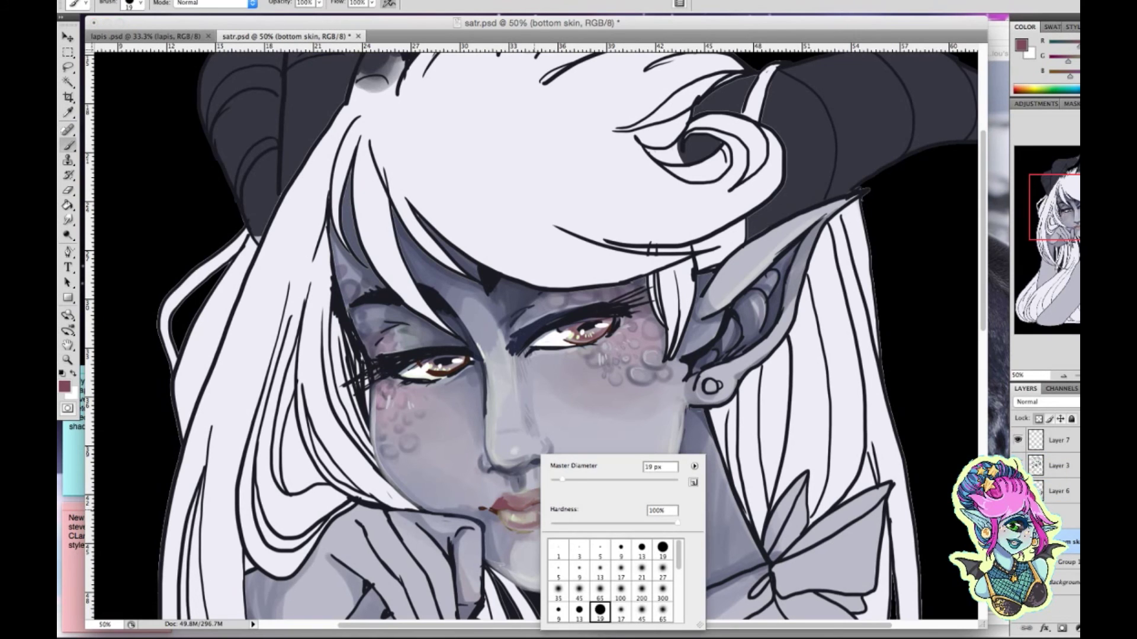
{"action": "key", "text": "Return"}
Undo the last lip stroke, and pick a pale warm grey with a 9 px brush for lip highlights
{"action": "key", "text": "ctrl+z"}
{"action": "left_click", "coordinate": [64, 385]}
{"action": "key", "text": "Return"}
{"action": "right_click", "coordinate": [550, 456]}
{"action": "left_click", "coordinate": [629, 549]}
{"action": "key", "text": "Return"}
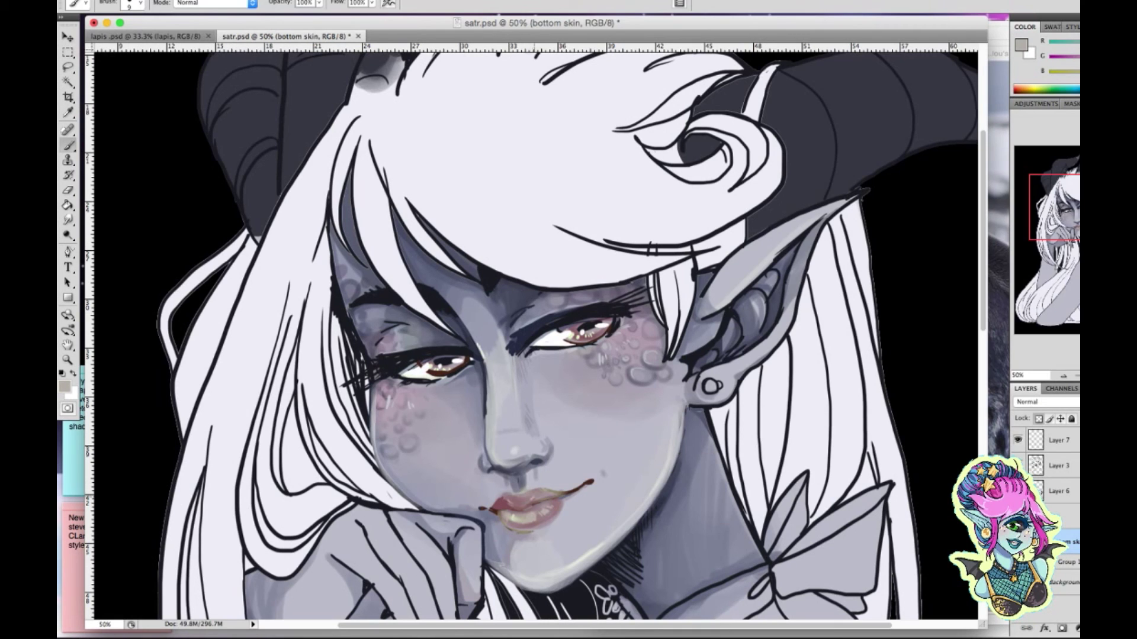
Check the whole figure and save satr.psd
{"action": "key", "text": "super+minus"}
{"action": "key", "text": "super+minus"}
{"action": "key", "text": "super+minus"}
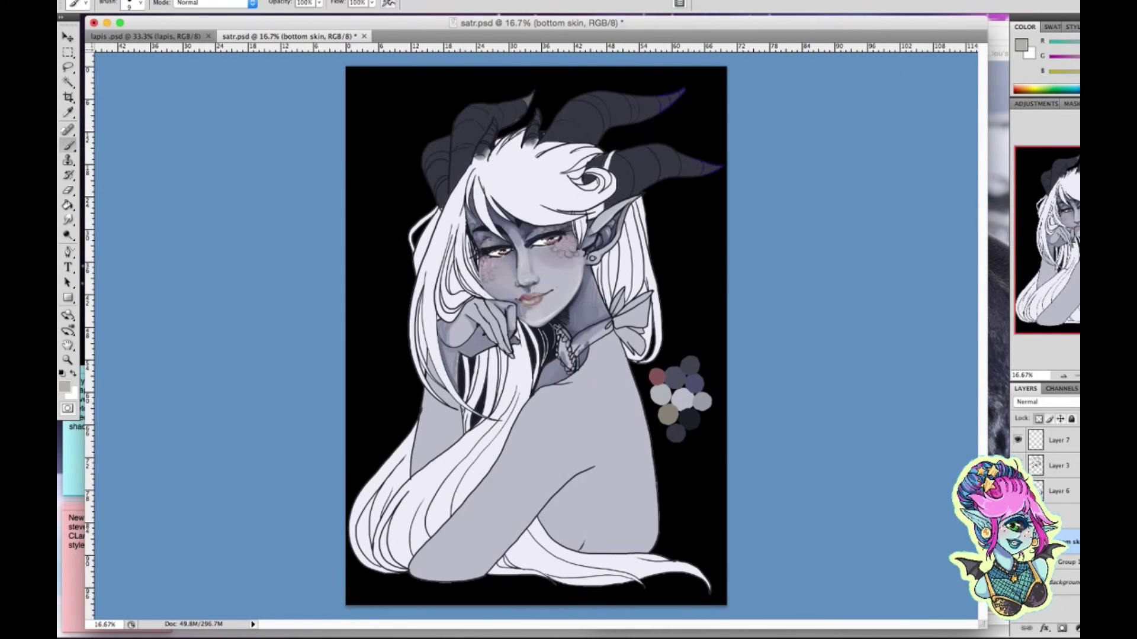
{"action": "key", "text": "super+s"}
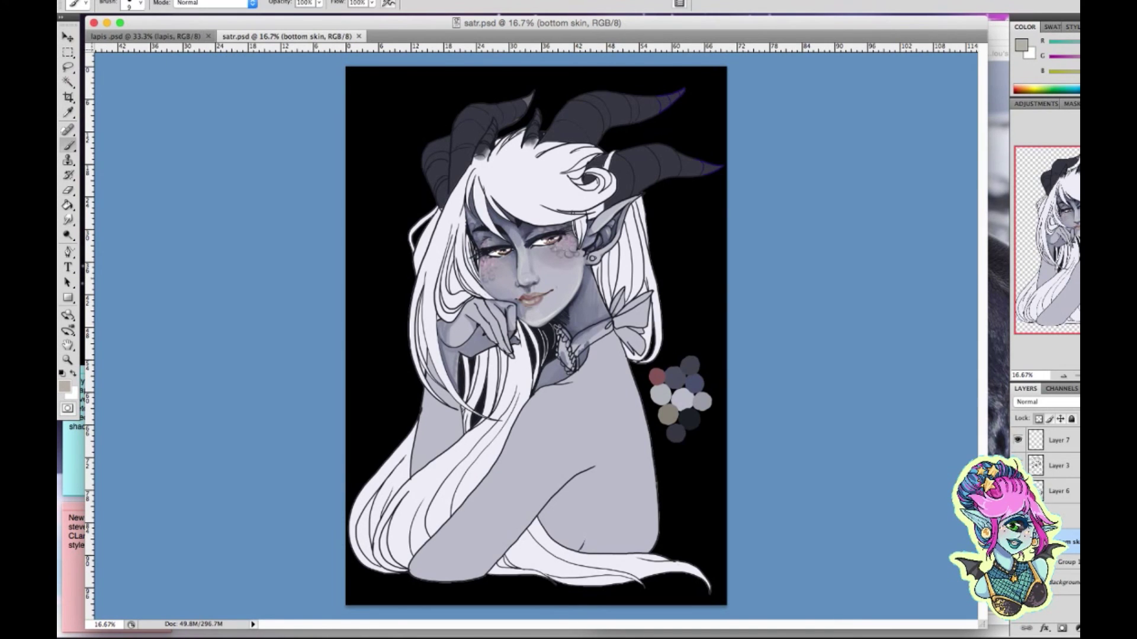
Narrow the document window to uncover the seal reference photo, and pick the greyish purple 8f8a99 for the brush
{"action": "key", "text": "super+plus"}
{"action": "key", "text": "super+plus"}
{"action": "key", "text": "super+plus"}
{"action": "scroll", "coordinate": [536, 334], "scroll_direction": "up", "scroll_amount": 5}
{"action": "scroll", "coordinate": [536, 334], "scroll_direction": "down", "scroll_amount": 1}
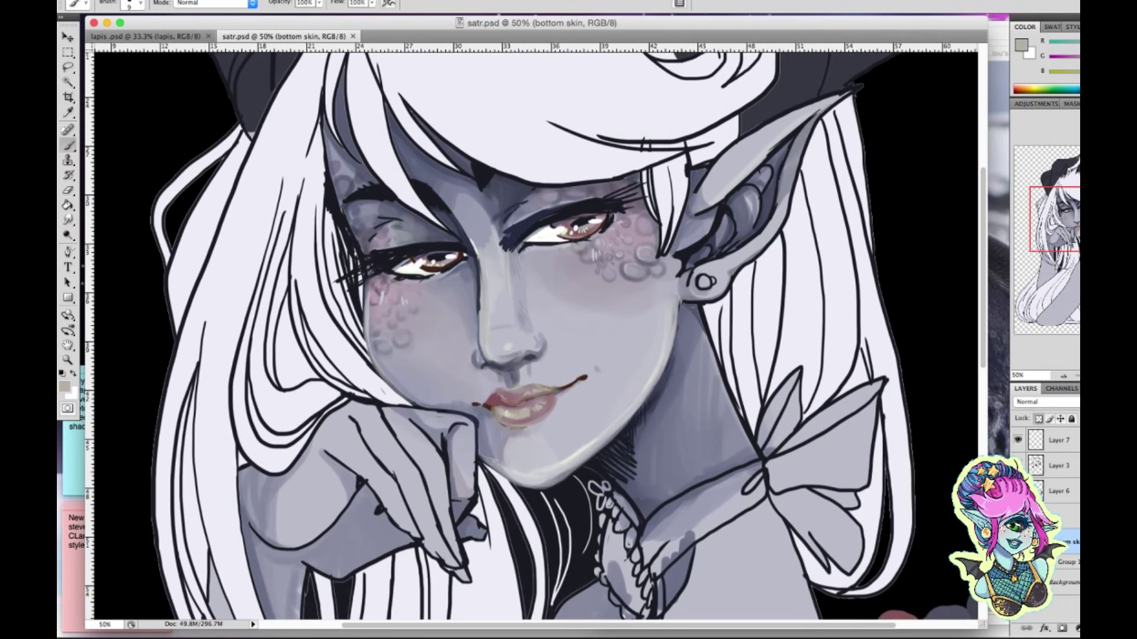
{"action": "left_click_drag", "start_coordinate": [983, 622], "coordinate": [816, 608]}
{"action": "key", "text": "i"}
{"action": "left_click", "coordinate": [64, 386]}
{"action": "left_click", "coordinate": [902, 234]}
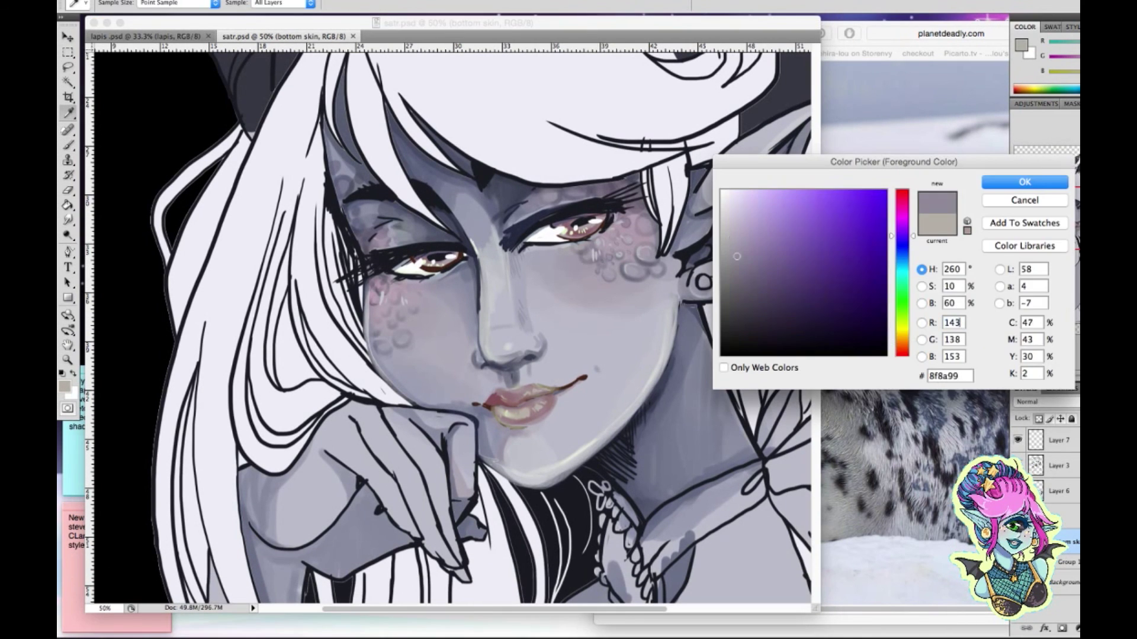
{"action": "left_click", "coordinate": [1024, 182]}
{"action": "key", "text": "b"}
{"action": "right_click", "coordinate": [522, 251]}
{"action": "key", "text": "Escape"}
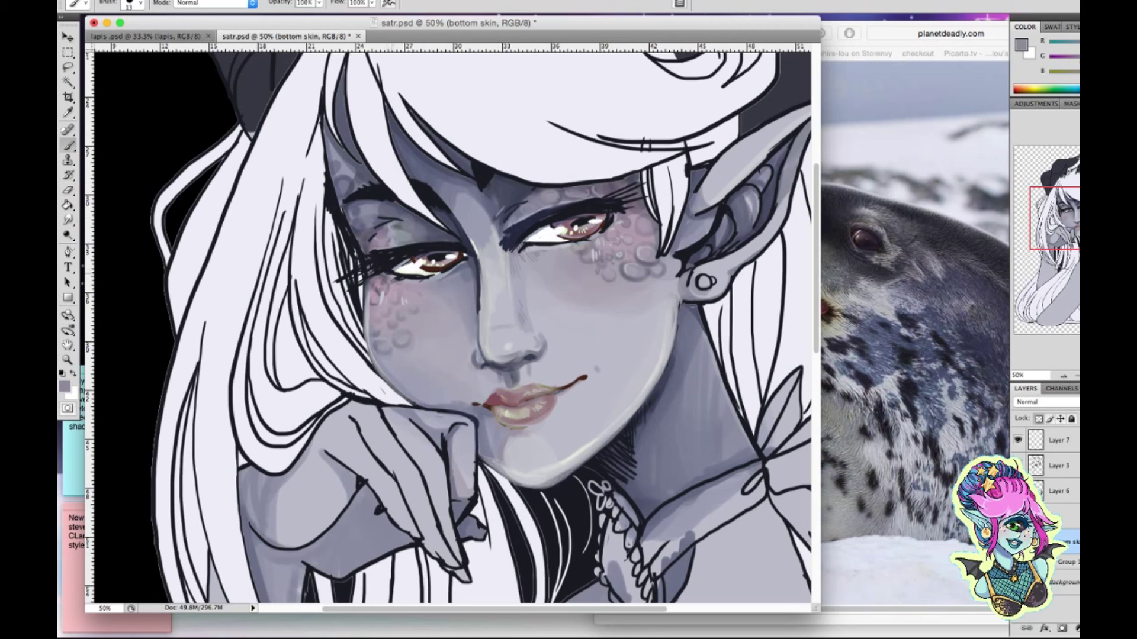
Pick a dark slate and paint the hair-side cheek spots, the side of the nose bridge and the area above the hair-side eye
{"action": "left_click", "coordinate": [64, 387]}
{"action": "key", "text": "Return"}
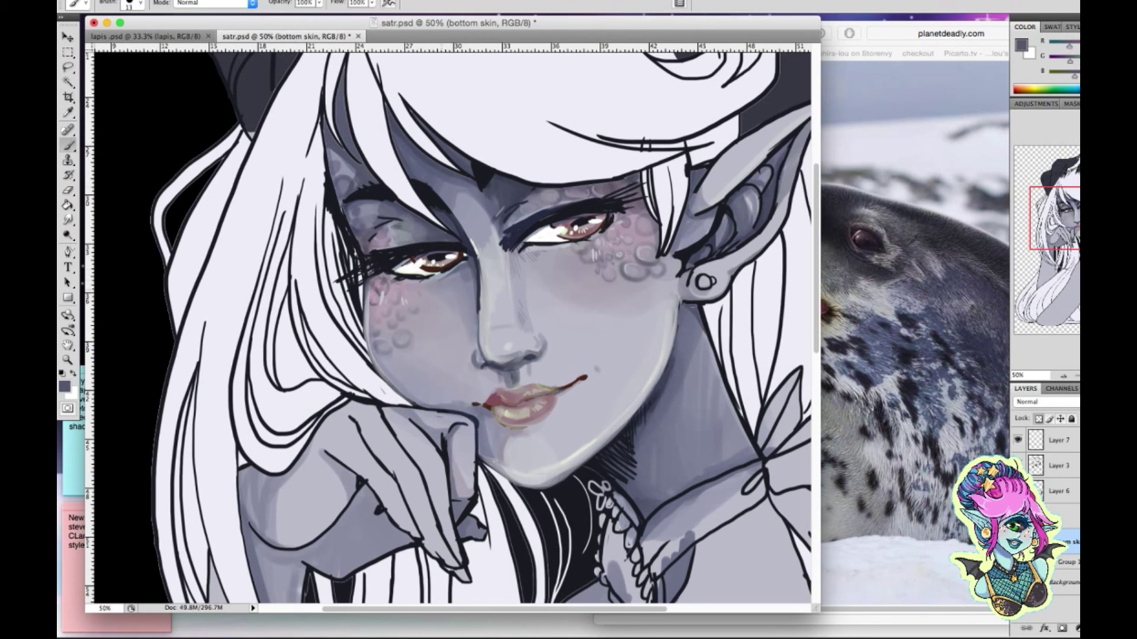
{"action": "left_click_drag", "start_coordinate": [375, 279], "coordinate": [391, 294]}
{"action": "right_click", "coordinate": [564, 250]}
{"action": "left_click", "coordinate": [627, 347]}
{"action": "key", "text": "Return"}
{"action": "left_click_drag", "start_coordinate": [465, 270], "coordinate": [473, 292]}
{"action": "left_click_drag", "start_coordinate": [405, 222], "coordinate": [413, 218]}
Pick a very dark navy and shade the brow area and the forehead under the fringe down to the nose bridge
{"action": "left_click", "coordinate": [64, 386]}
{"action": "left_click", "coordinate": [751, 322]}
{"action": "left_click", "coordinate": [1028, 190]}
{"action": "left_click_drag", "start_coordinate": [525, 187], "coordinate": [530, 197]}
{"action": "right_click", "coordinate": [504, 160]}
{"action": "double_click", "coordinate": [570, 321]}
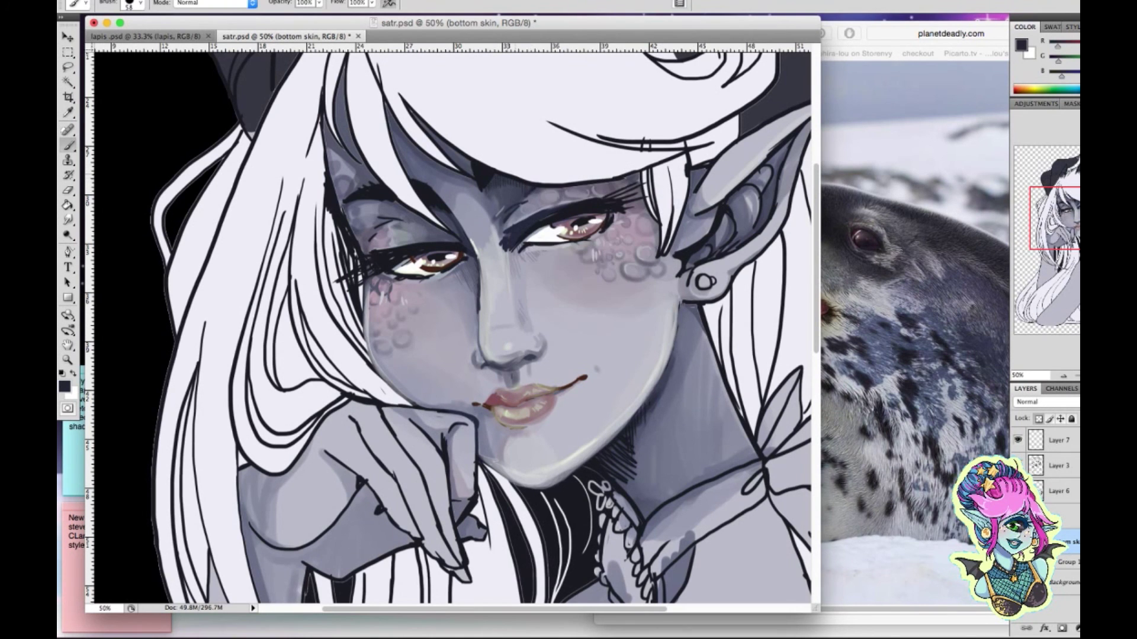
{"action": "mouse_move", "coordinate": [408, 148]}
{"action": "left_mouse_down"}
{"action": "mouse_move", "coordinate": [415, 168]}
{"action": "mouse_move", "coordinate": [441, 176]}
{"action": "left_mouse_up"}
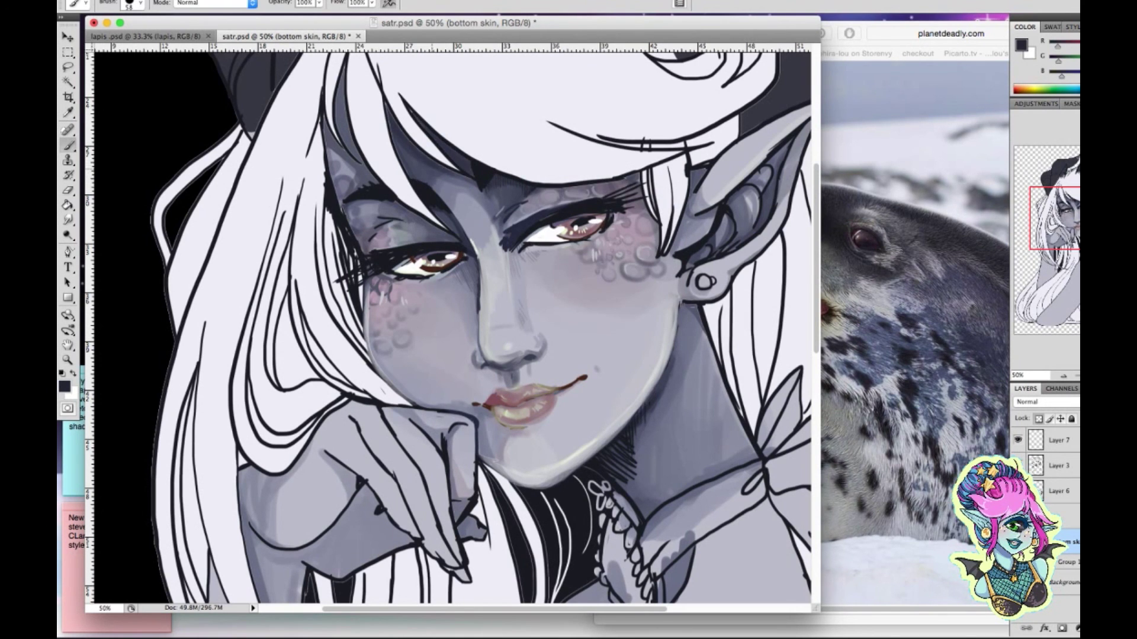
{"action": "mouse_move", "coordinate": [370, 74]}
{"action": "left_mouse_down"}
{"action": "mouse_move", "coordinate": [334, 178]}
{"action": "mouse_move", "coordinate": [345, 194]}
{"action": "mouse_move", "coordinate": [441, 228]}
{"action": "mouse_move", "coordinate": [472, 332]}
{"action": "left_mouse_up"}
Deepen the shading around the ear-side eye and across the neck beneath the jaw in dark navy
{"action": "left_click", "coordinate": [574, 297]}
{"action": "left_click_drag", "start_coordinate": [648, 177], "coordinate": [651, 249]}
{"action": "left_click_drag", "start_coordinate": [616, 184], "coordinate": [512, 216]}
{"action": "left_click_drag", "start_coordinate": [651, 426], "coordinate": [621, 494]}
{"action": "left_click_drag", "start_coordinate": [636, 450], "coordinate": [663, 385]}
{"action": "mouse_move", "coordinate": [675, 314]}
{"action": "left_mouse_down"}
{"action": "mouse_move", "coordinate": [651, 521]}
{"action": "mouse_move", "coordinate": [669, 491]}
{"action": "mouse_move", "coordinate": [734, 474]}
{"action": "left_mouse_up"}
{"action": "left_click_drag", "start_coordinate": [752, 411], "coordinate": [657, 465]}
{"action": "mouse_move", "coordinate": [651, 408]}
{"action": "left_mouse_down"}
{"action": "mouse_move", "coordinate": [755, 467]}
{"action": "mouse_move", "coordinate": [622, 492]}
{"action": "mouse_move", "coordinate": [621, 504]}
{"action": "mouse_move", "coordinate": [646, 426]}
{"action": "mouse_move", "coordinate": [675, 503]}
{"action": "mouse_move", "coordinate": [767, 456]}
{"action": "left_mouse_up"}
Set a 19 px brush and shade the ear's edge, lobe and inner folds and the cheek beside it
{"action": "right_click", "coordinate": [708, 273]}
{"action": "left_click", "coordinate": [828, 363]}
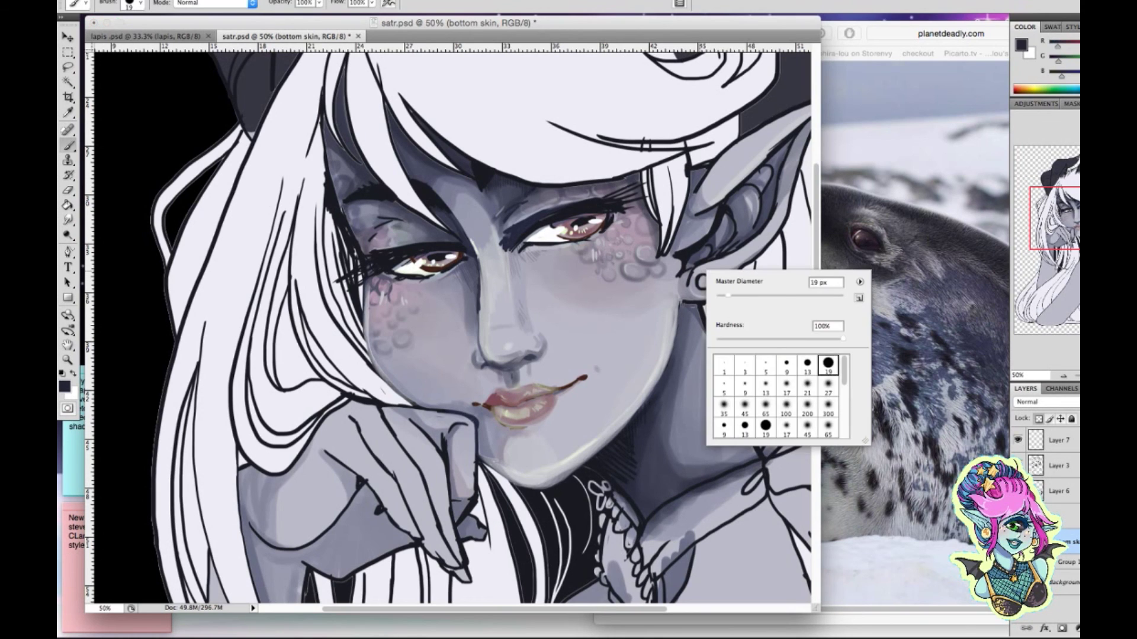
{"action": "right_click", "coordinate": [710, 216]}
{"action": "left_click", "coordinate": [768, 370]}
{"action": "mouse_move", "coordinate": [704, 172]}
{"action": "left_mouse_down"}
{"action": "mouse_move", "coordinate": [675, 255]}
{"action": "mouse_move", "coordinate": [690, 213]}
{"action": "mouse_move", "coordinate": [713, 214]}
{"action": "mouse_move", "coordinate": [692, 202]}
{"action": "mouse_move", "coordinate": [713, 166]}
{"action": "left_mouse_up"}
{"action": "mouse_move", "coordinate": [696, 274]}
{"action": "left_mouse_down"}
{"action": "mouse_move", "coordinate": [696, 289]}
{"action": "mouse_move", "coordinate": [715, 278]}
{"action": "mouse_move", "coordinate": [710, 287]}
{"action": "left_mouse_up"}
{"action": "mouse_move", "coordinate": [734, 249]}
{"action": "left_mouse_down"}
{"action": "mouse_move", "coordinate": [732, 202]}
{"action": "mouse_move", "coordinate": [752, 237]}
{"action": "mouse_move", "coordinate": [757, 168]}
{"action": "mouse_move", "coordinate": [788, 142]}
{"action": "mouse_move", "coordinate": [767, 202]}
{"action": "left_mouse_up"}
{"action": "mouse_move", "coordinate": [673, 255]}
{"action": "left_mouse_down"}
{"action": "mouse_move", "coordinate": [663, 276]}
{"action": "mouse_move", "coordinate": [646, 233]}
{"action": "left_mouse_up"}
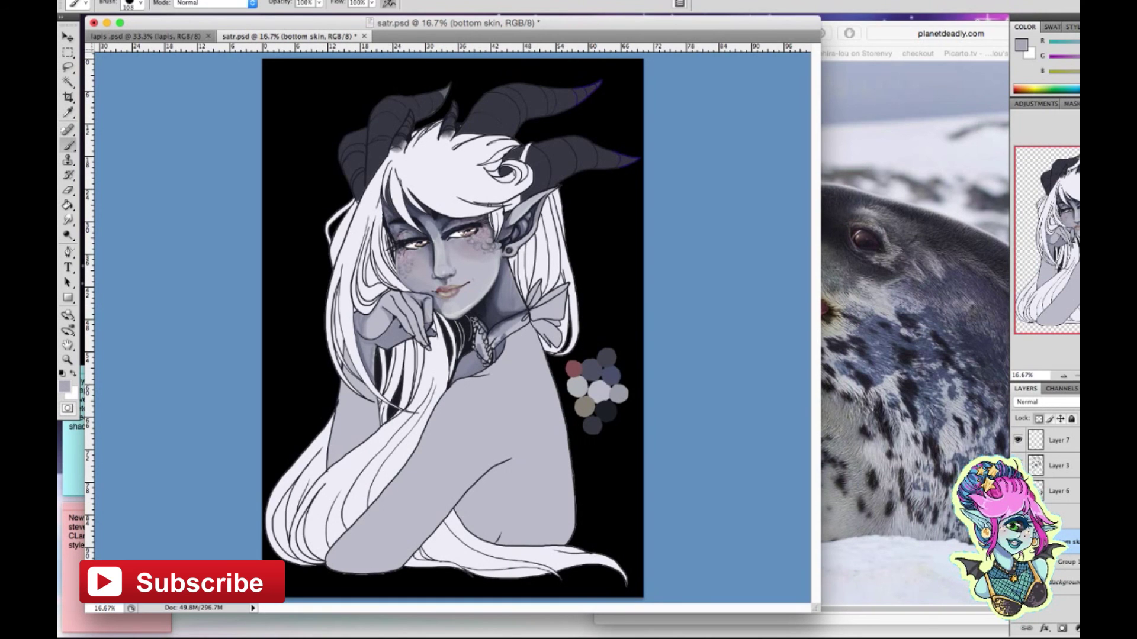
{"action": "mouse_move", "coordinate": [847, 619]}
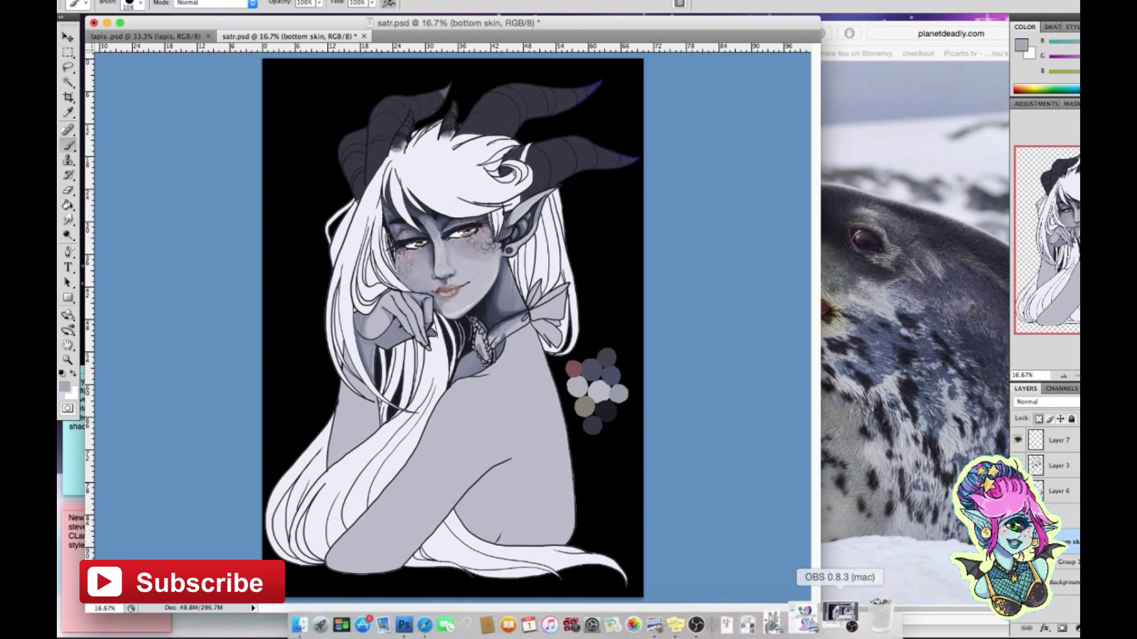